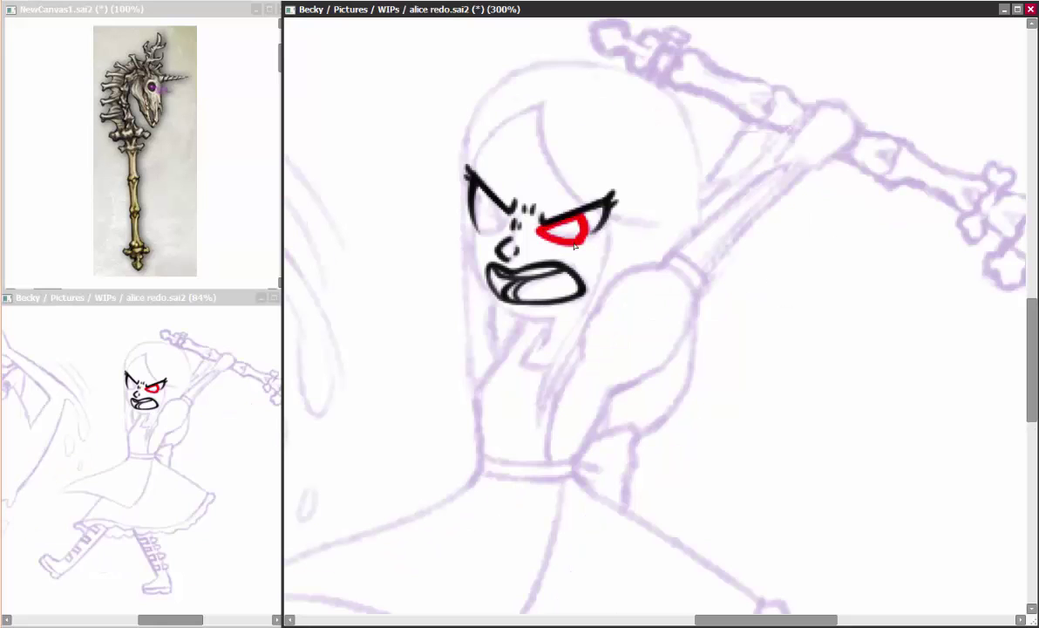
Block in both eyes, filling the irises with mid blue and the eye whites with pale cream.
left_click_drag(488, 218, 501, 229)
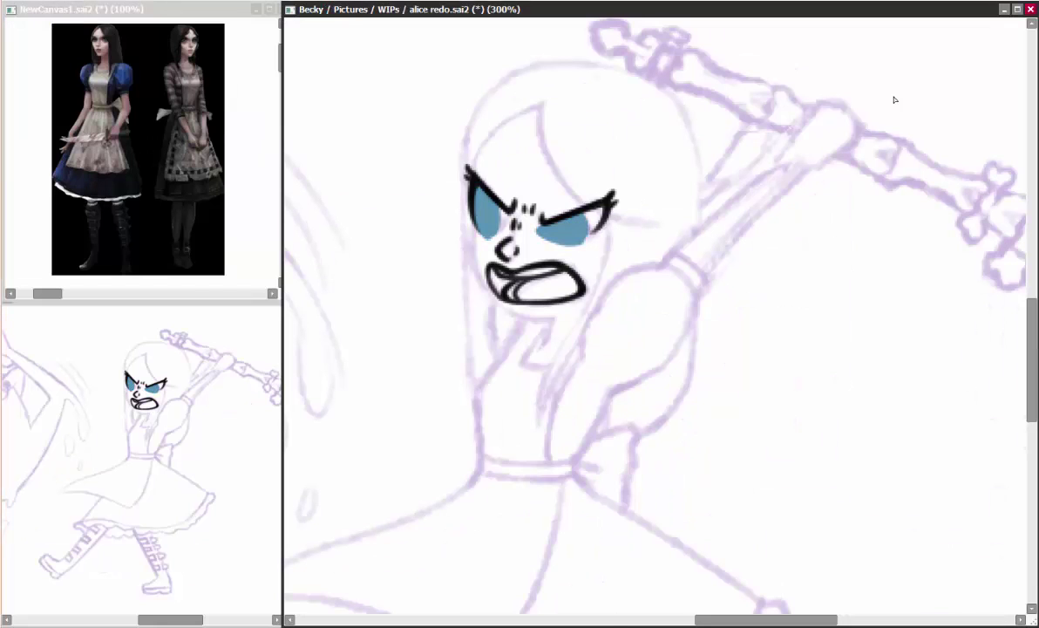
key("ctrl+d")
mouse_move(523, 222)
left_mouse_down()
mouse_move(562, 218)
mouse_move(523, 203)
left_mouse_up()
key("h")
key("h")
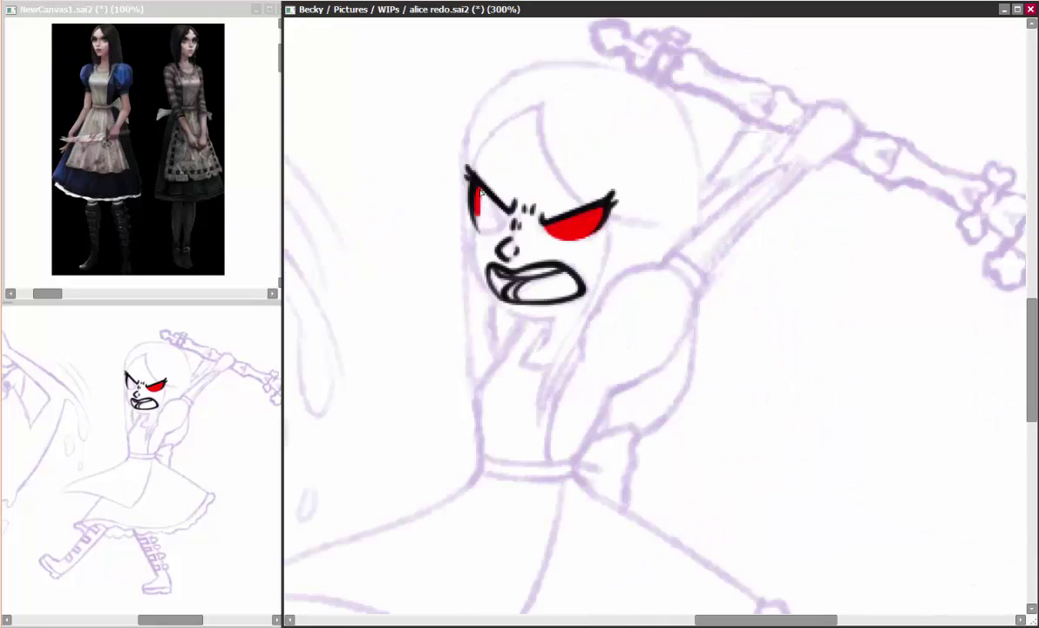
key("ctrl+z")
key("ctrl+z")
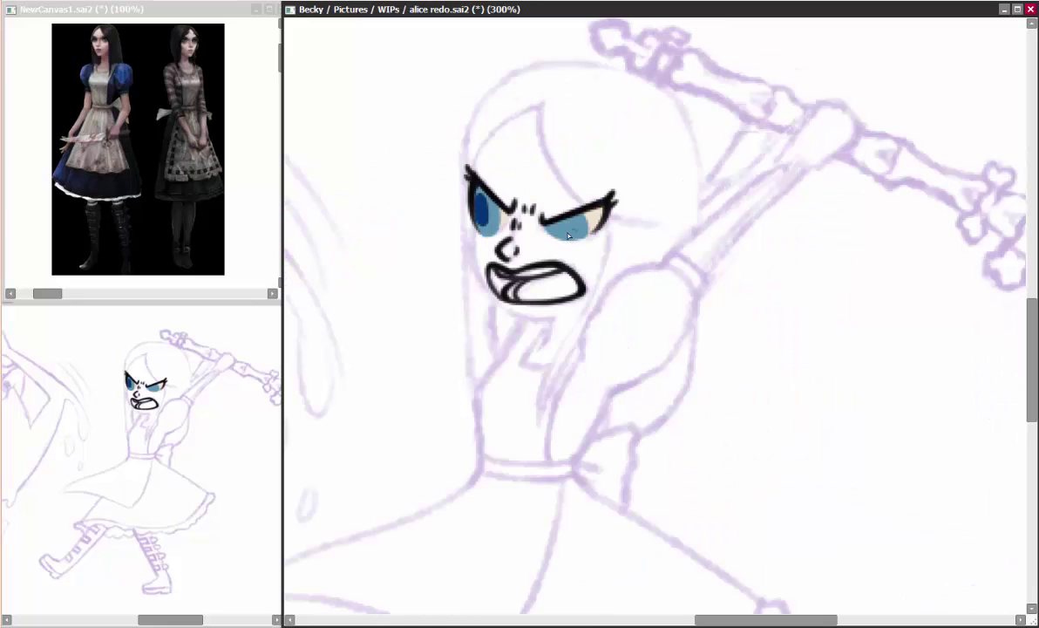
Paint dark blue pupils and light blue highlights in both eyes, and check the face with the sketch hidden.
key("ctrl+z")
key("h")
key("h")
key("h")
key("h")
key("h")
key("h")
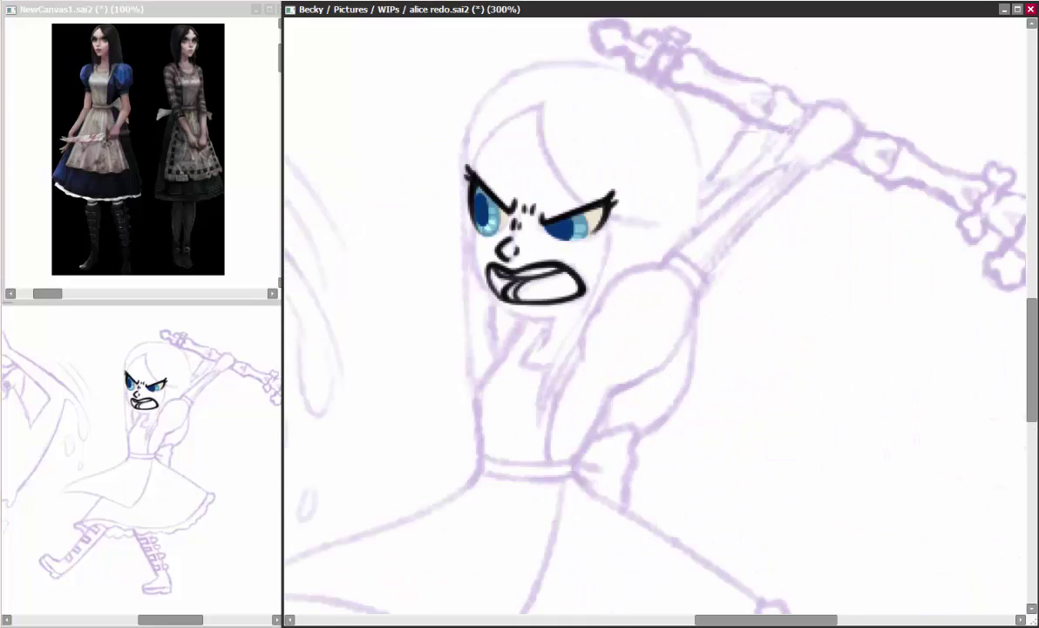
key("ctrl+h")
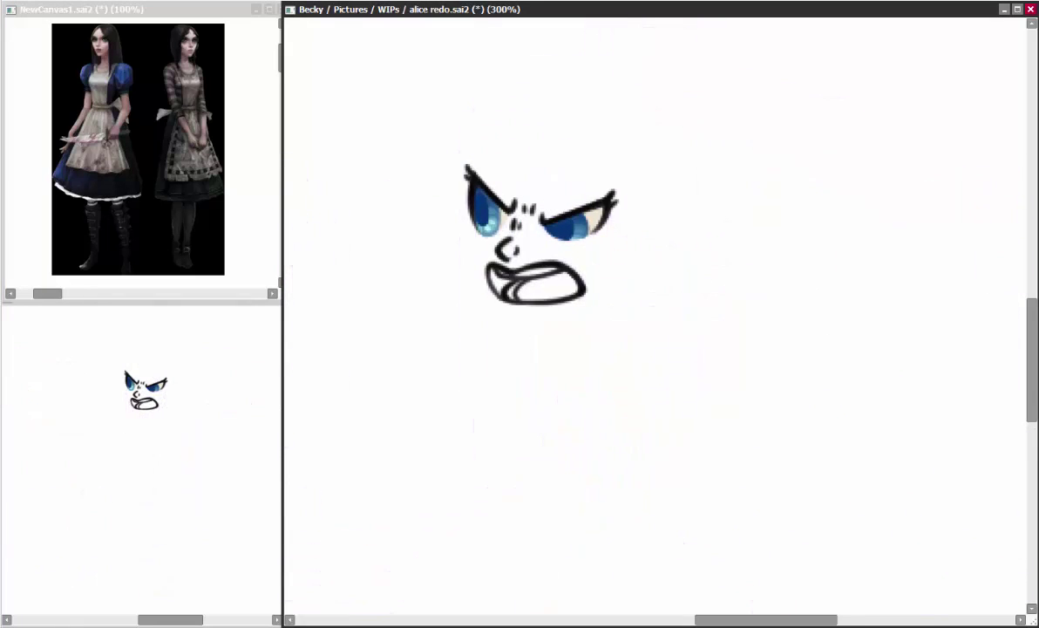
key("ctrl+h")
Ink the parted fringe around the forehead and the long hair strand falling beside the cheek in black.
key("h")
mouse_move(767, 103)
left_mouse_down()
mouse_move(750, 183)
mouse_move(662, 253)
left_mouse_up()
key("h")
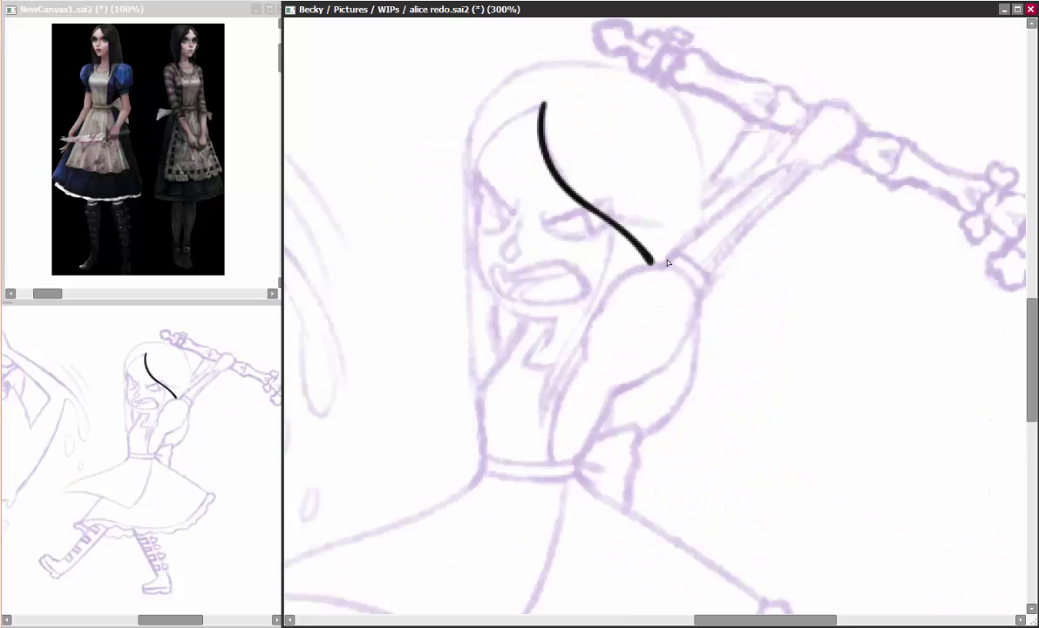
left_click_drag(602, 222, 535, 406)
mouse_move(540, 103)
left_mouse_down()
mouse_move(497, 131)
mouse_move(471, 178)
left_mouse_up()
key("h")
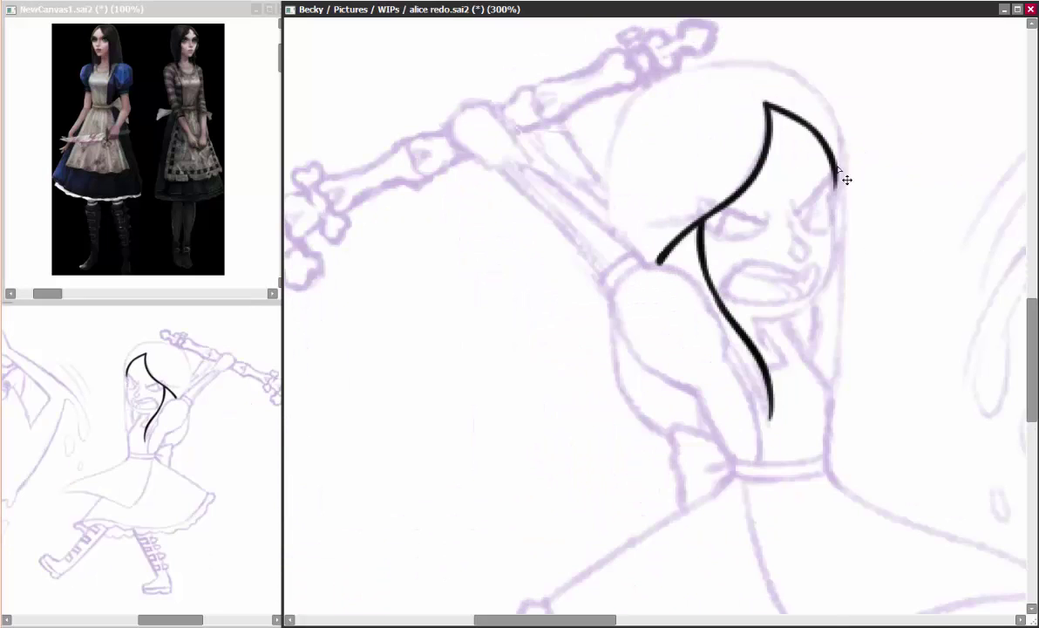
Ink the cheek and jaw outline plus the small collar below the chin, and select the enclosed face area.
mouse_move(839, 177)
left_mouse_down()
mouse_move(827, 288)
mouse_move(774, 319)
mouse_move(754, 318)
left_mouse_up()
key("h")
key("h")
key("h")
key("h")
key("h")
left_click_drag(554, 340, 527, 362)
key("h")
key("h")
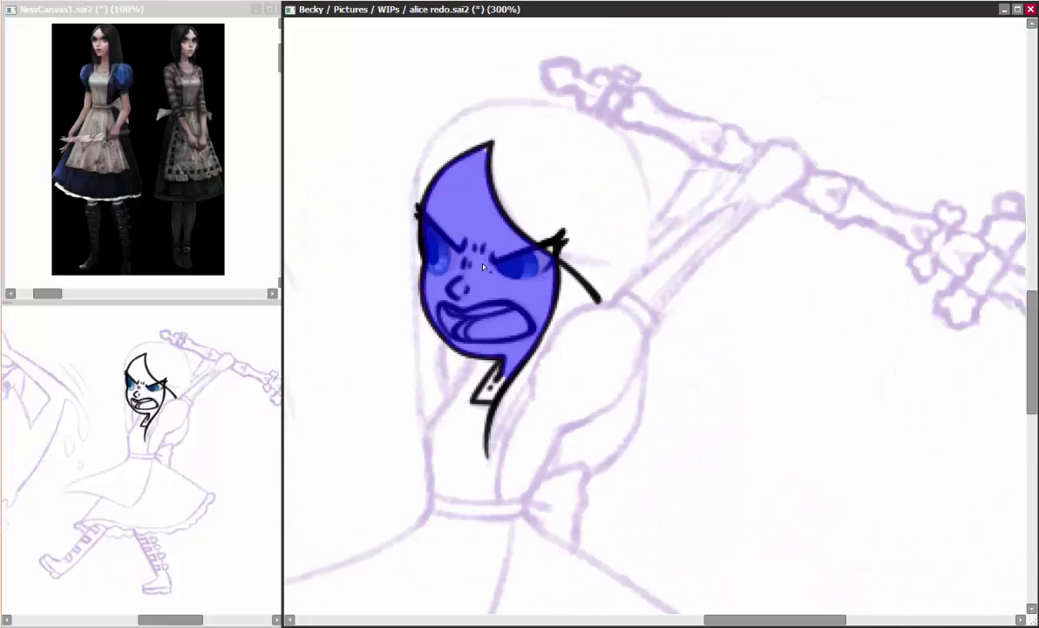
Invert the face selection and lighten the eyelash that overlaps the hair, removing the selection at the end.
key("ctrl+i")
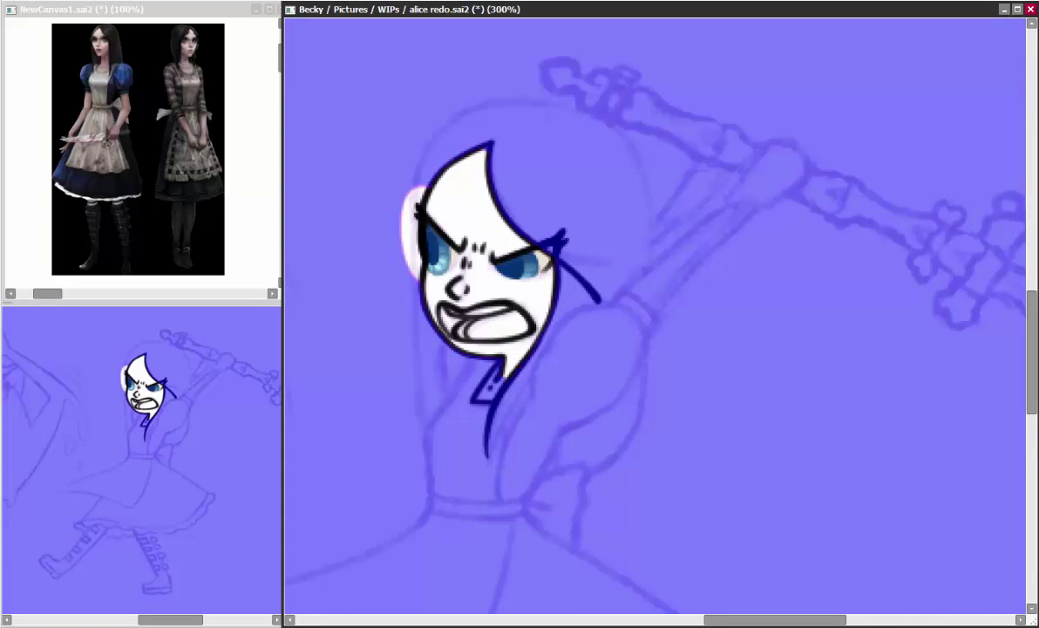
key("ctrl+d")
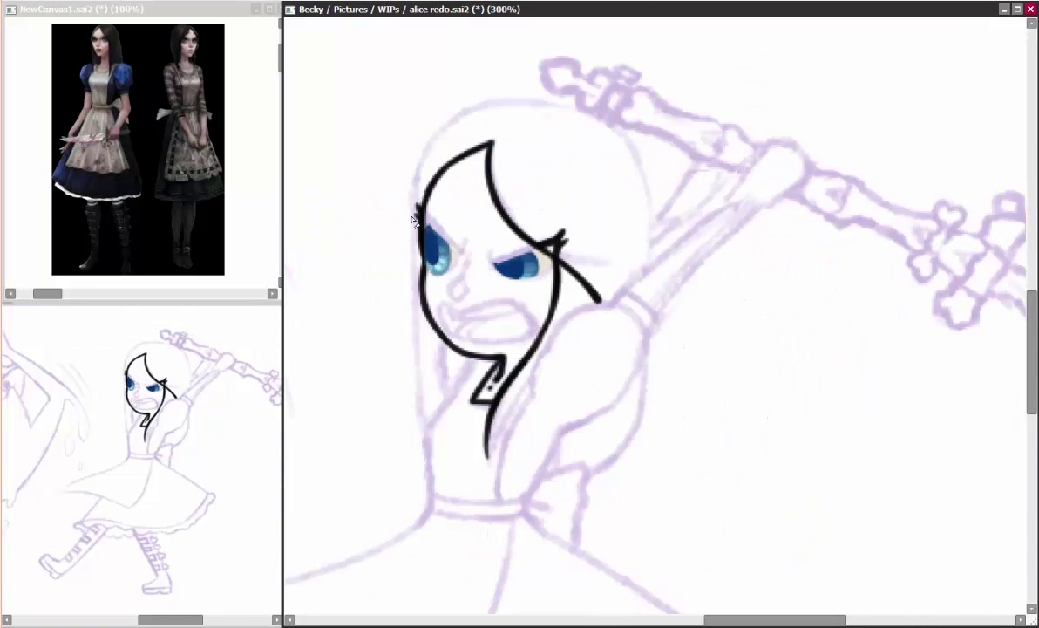
key("h")
key("h")
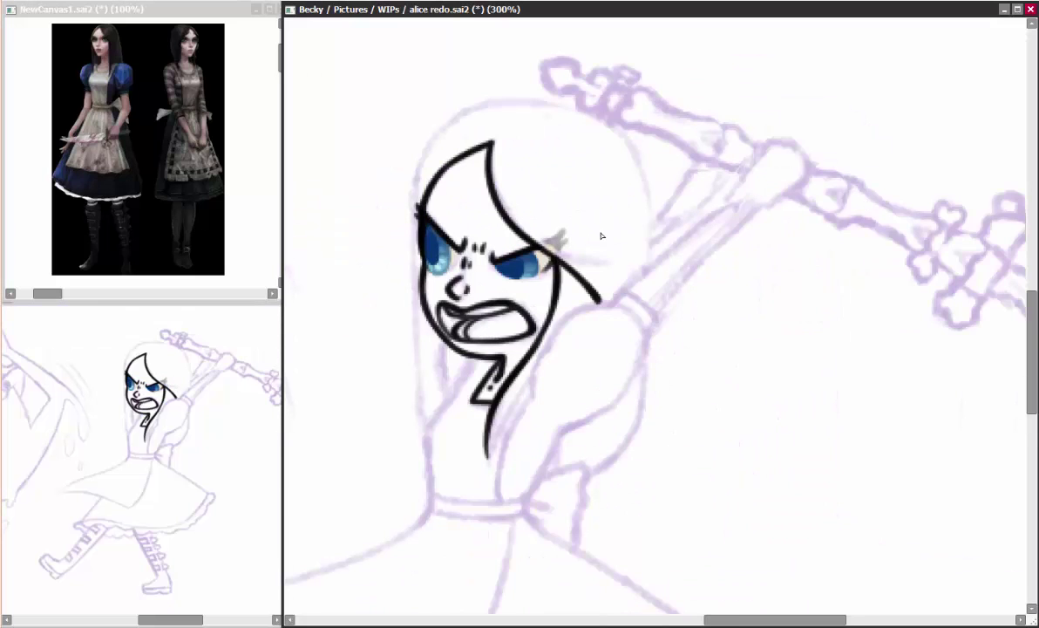
Ink the puffed sleeve's outline with small fold marks and finish the hair strand next to it.
left_click_drag(601, 235, 570, 131)
left_click_drag(523, 229, 583, 199)
mouse_move(602, 272)
left_mouse_down()
mouse_move(614, 226)
mouse_move(501, 301)
left_mouse_up()
key("h")
left_click_drag(684, 183, 645, 209)
key("h")
left_click_drag(493, 244, 480, 283)
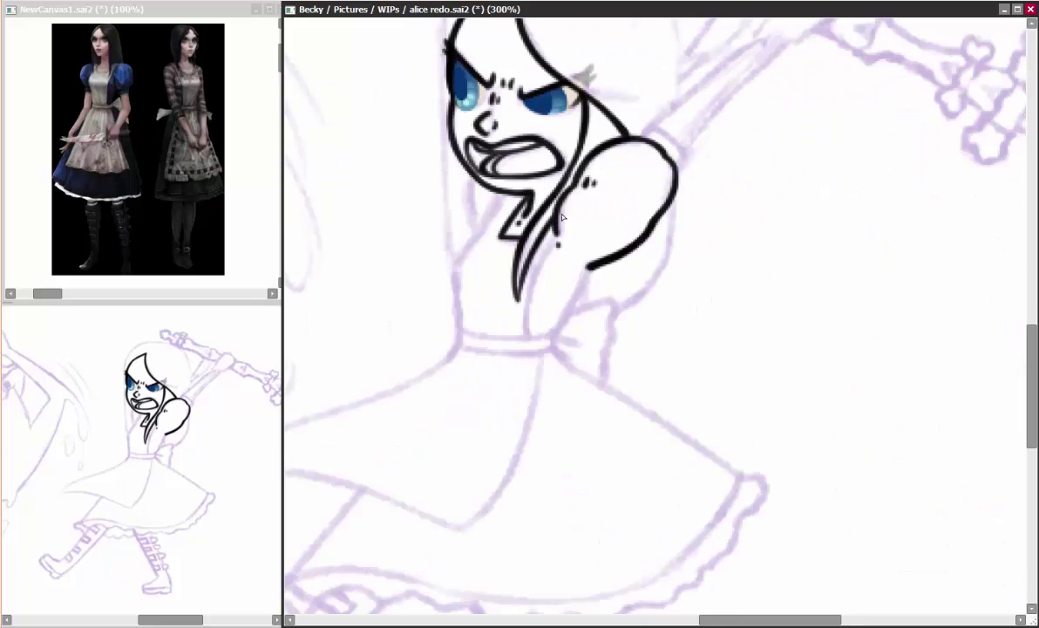
Ink the narrow cuff band at the upper end of the puffed sleeve.
left_click_drag(562, 218, 458, 367)
key("h")
mouse_move(689, 231)
left_mouse_down()
mouse_move(707, 255)
mouse_move(698, 248)
left_mouse_up()
key("h")
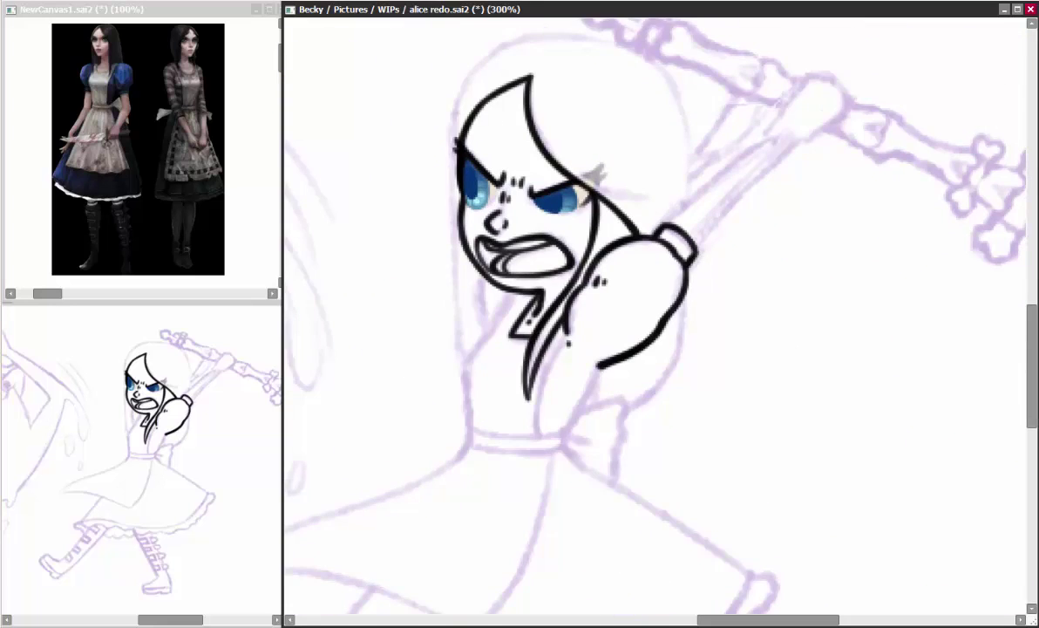
Ink the raised near fist and both edges of the forearm down to the sleeve cuff.
left_click_drag(800, 143, 731, 219)
mouse_move(733, 150)
left_mouse_down()
mouse_move(773, 197)
mouse_move(727, 220)
left_mouse_up()
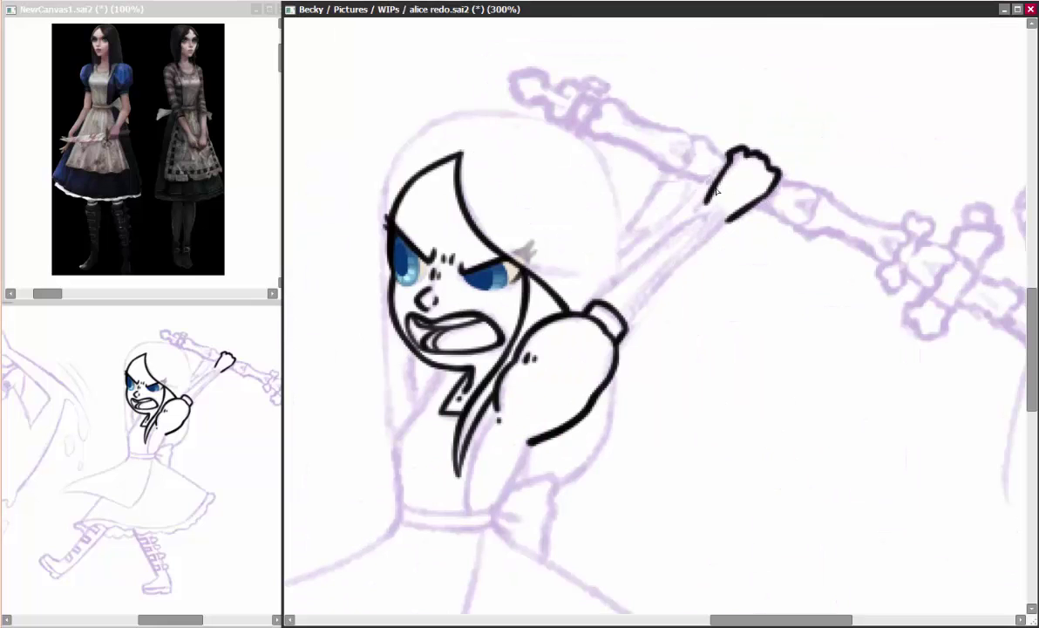
left_click_drag(729, 162, 621, 268)
left_click_drag(771, 183, 625, 325)
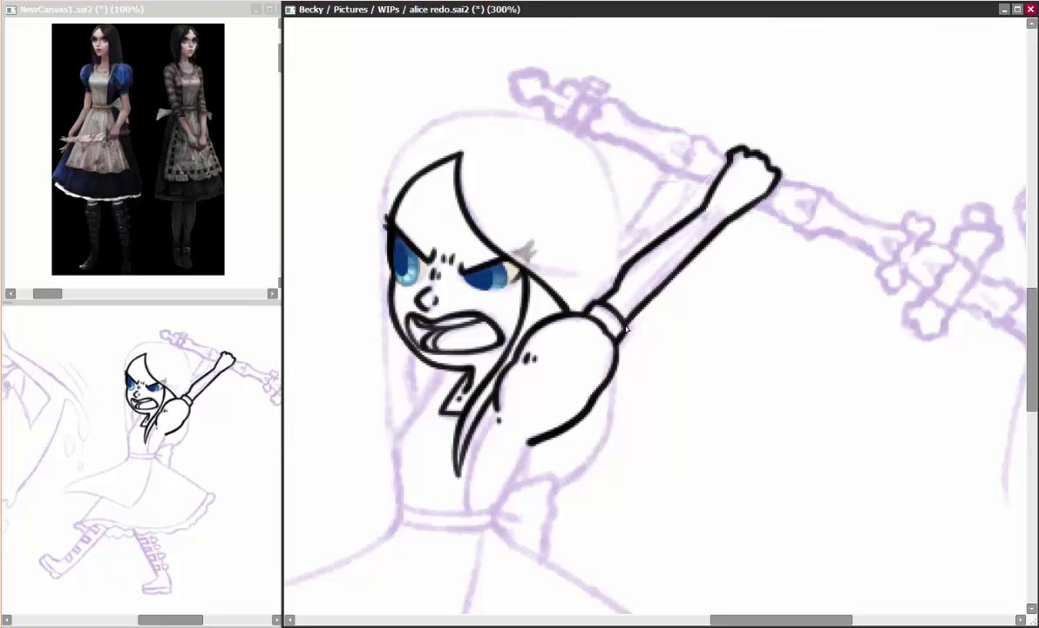
Ink the front curve of the hair from the crown down past the face, and the bodice's front edge.
left_click_drag(505, 186, 593, 229)
key("h")
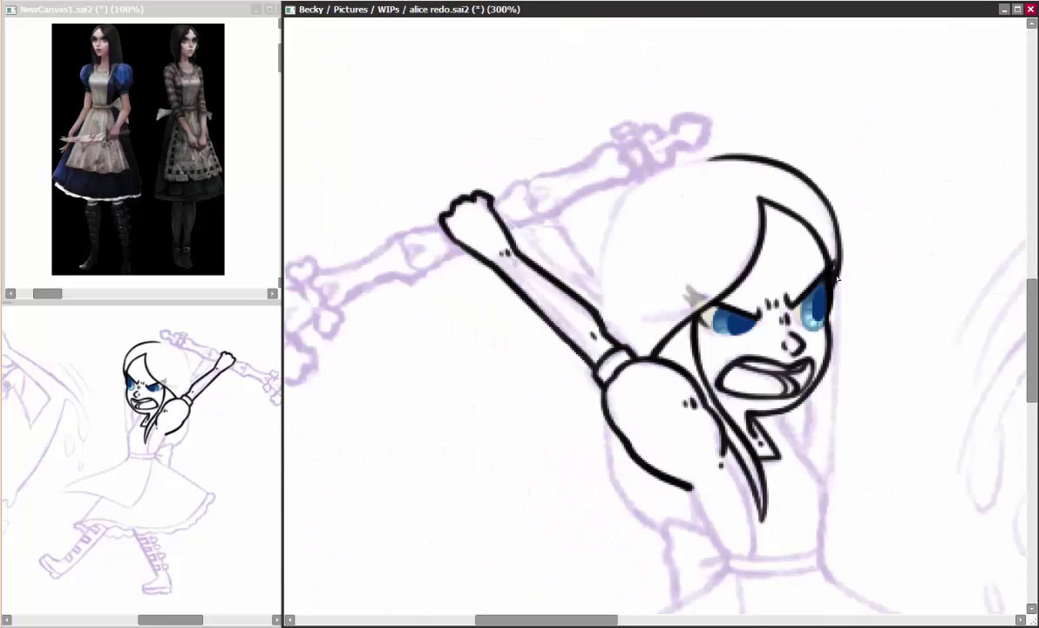
key("h")
scroll(477, 339, "down", 3)
mouse_move(514, 281)
left_mouse_down()
mouse_move(460, 365)
mouse_move(471, 409)
left_mouse_up()
left_click_drag(559, 316, 530, 401)
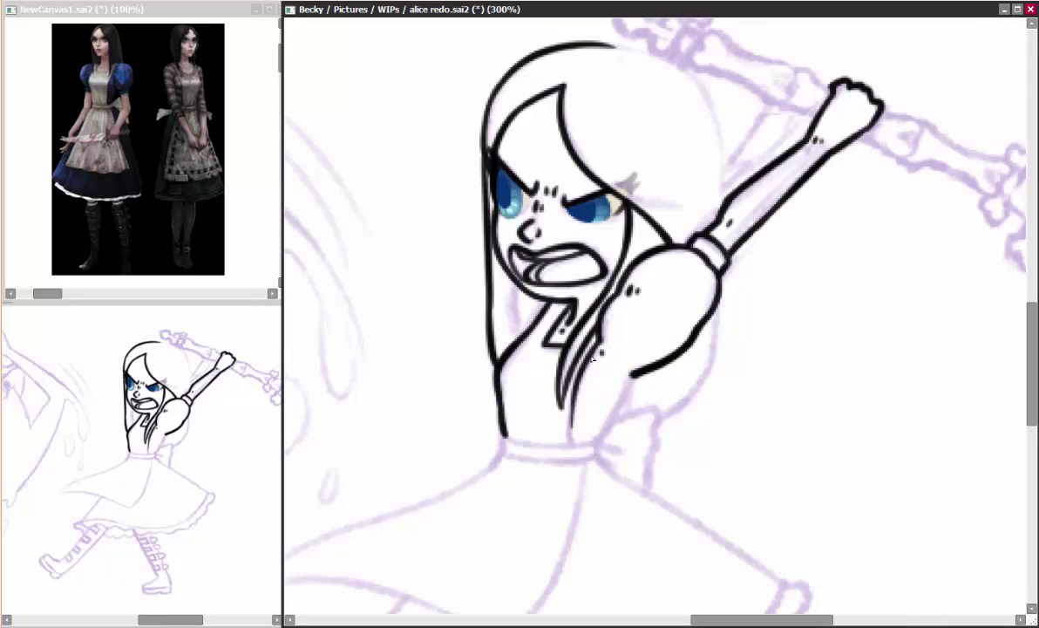
Ink the bodice's back edges below the sleeve and close the waistband beneath them.
left_click_drag(541, 351, 527, 419)
key("h")
key("h")
left_click_drag(596, 301, 565, 356)
left_click_drag(584, 326, 555, 369)
key("h")
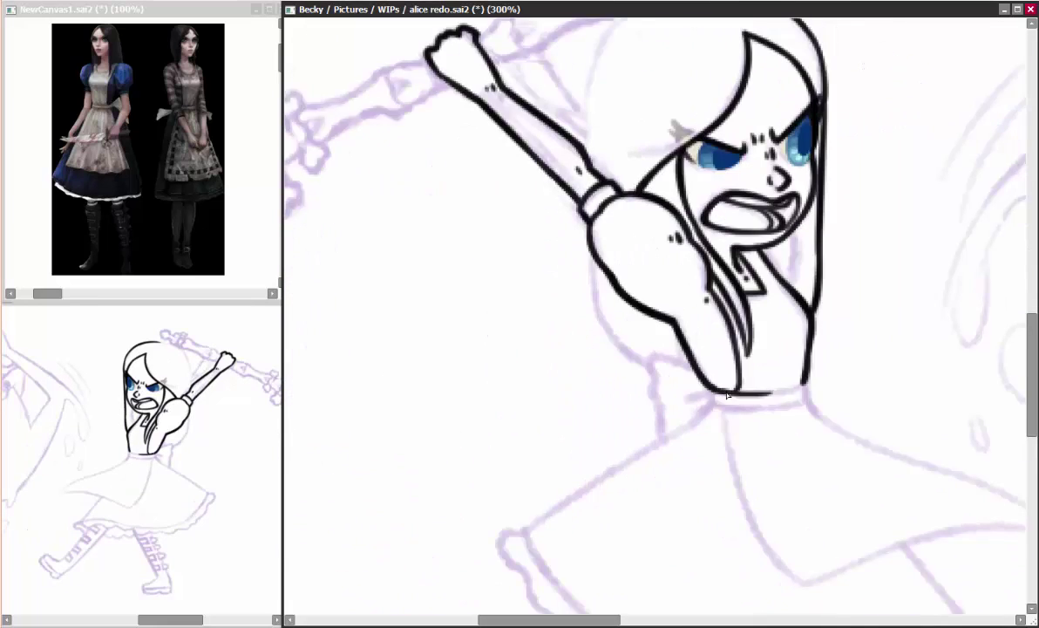
left_click_drag(666, 371, 752, 357)
key("h")
left_click_drag(510, 404, 591, 409)
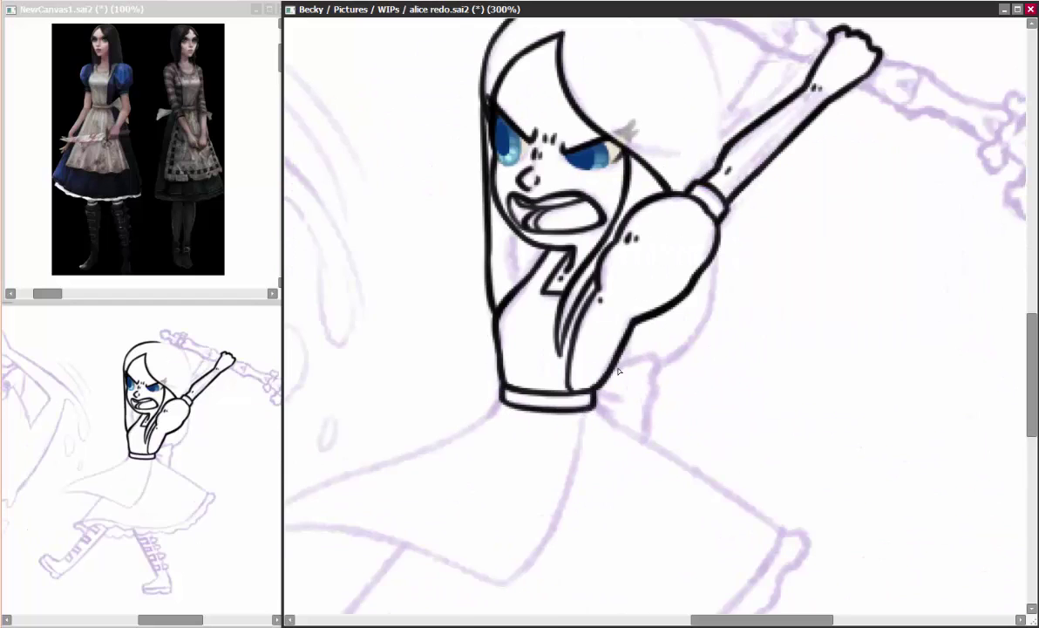
Ink the flared apron flap from the waistband to its pointed corners and add short fold marks inside.
scroll(618, 371, "down", 2)
left_click_drag(547, 307, 288, 440)
key("h")
left_click_drag(754, 337, 499, 390)
key("h")
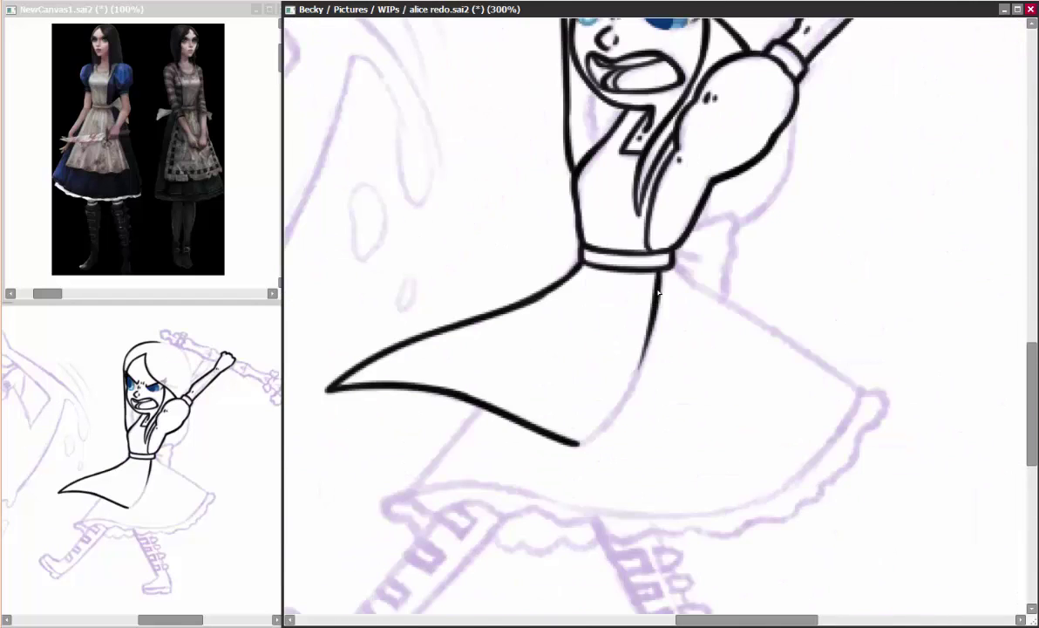
left_click_drag(658, 293, 578, 443)
left_click_drag(596, 317, 524, 338)
key("h")
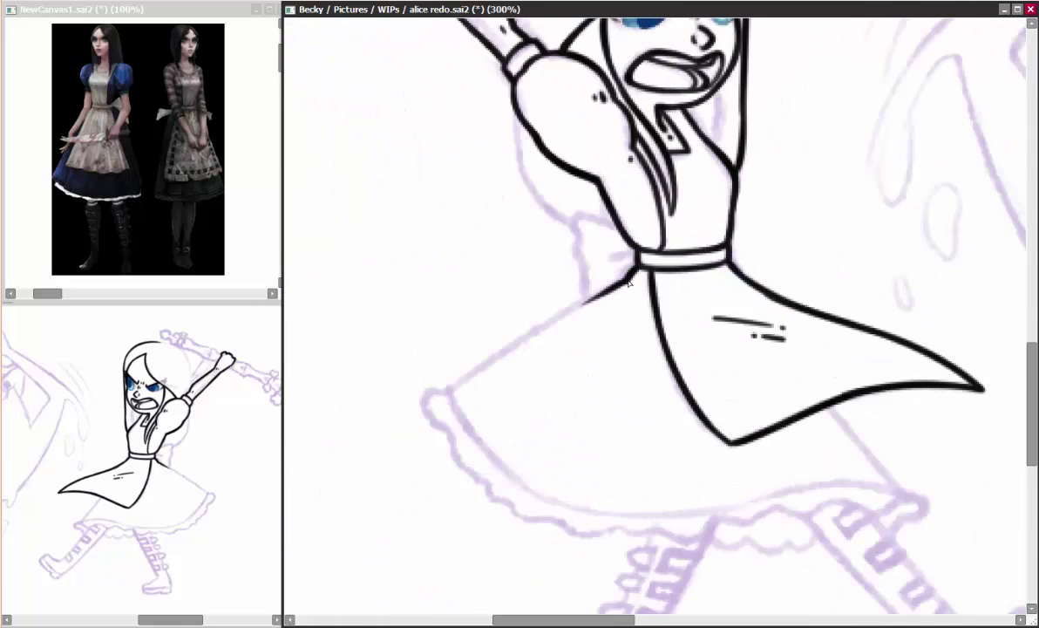
Ink the skirt's back edge, front edge and long curved hem beneath the apron.
left_click_drag(628, 281, 423, 356)
key("h")
left_click_drag(482, 390, 413, 475)
scroll(523, 384, "down", 2)
key("h")
mouse_move(440, 279)
left_mouse_down()
mouse_move(522, 378)
mouse_move(541, 384)
mouse_move(907, 383)
left_mouse_up()
Ink the scalloped frill along the skirt hem, including its folded front end.
key("h")
key("h")
key("h")
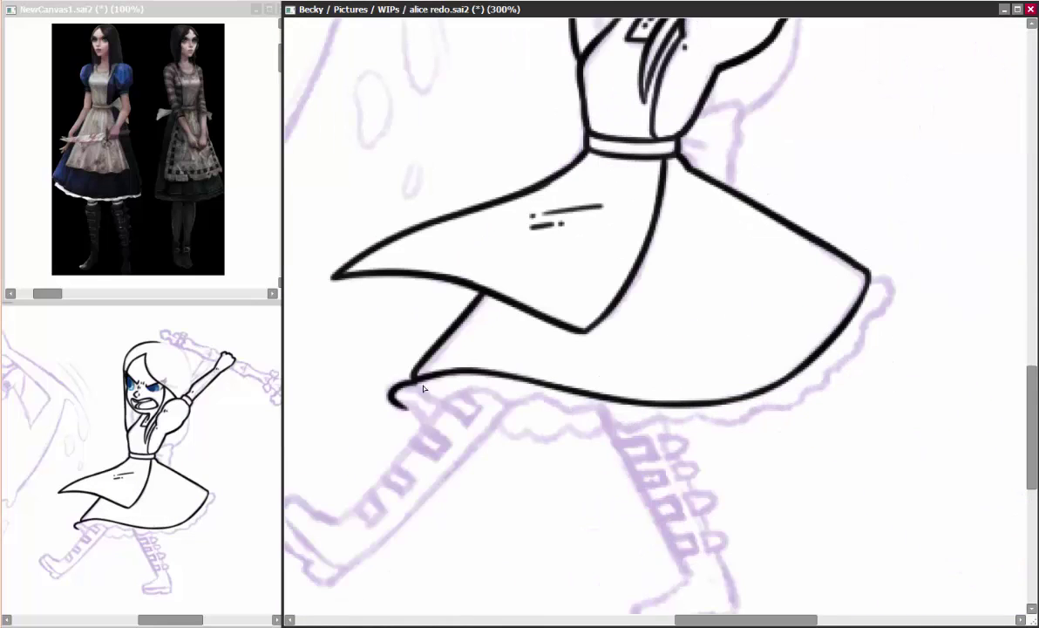
mouse_move(415, 384)
left_mouse_down()
mouse_move(456, 405)
mouse_move(465, 379)
mouse_move(582, 411)
mouse_move(749, 414)
mouse_move(865, 322)
mouse_move(878, 277)
left_mouse_up()
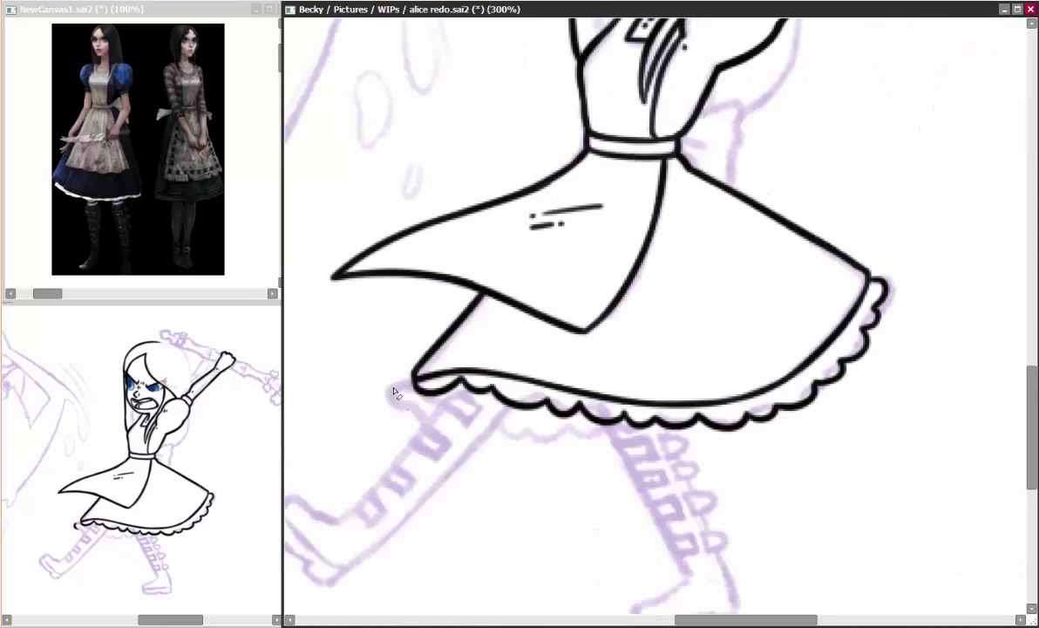
left_click_drag(412, 429, 534, 342)
key("h")
Ink the four straps on the front boot and the straight edges of its shaft.
mouse_move(767, 346)
left_mouse_down()
mouse_move(748, 364)
mouse_move(772, 370)
mouse_move(811, 432)
left_mouse_up()
key("h")
key("h")
key("h")
key("h")
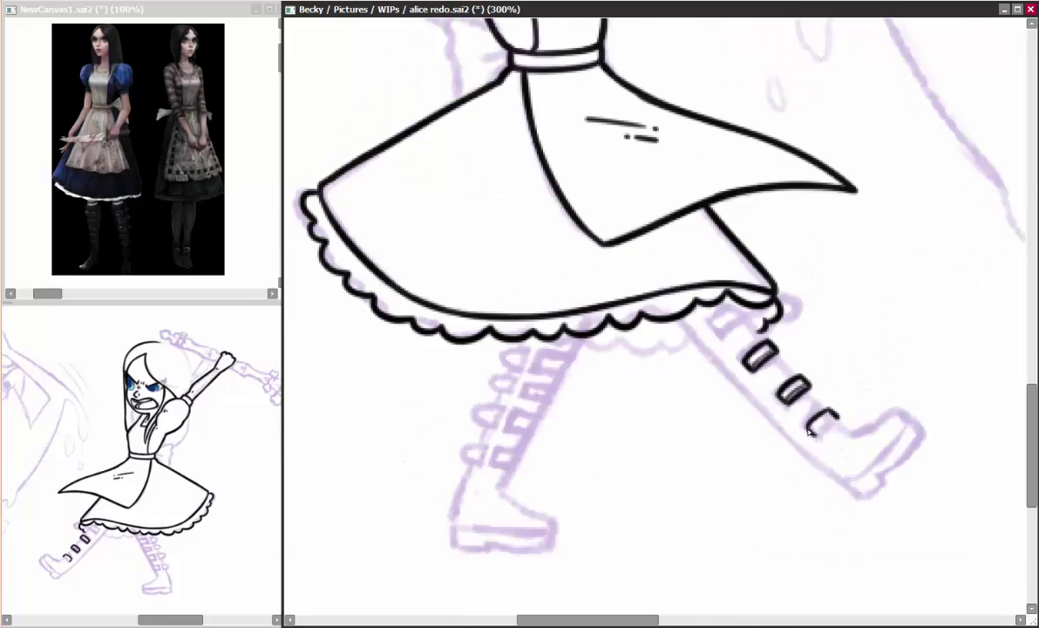
key("h")
mouse_move(558, 332)
left_mouse_down()
mouse_move(584, 318)
mouse_move(506, 384)
left_mouse_up()
key("h")
key("h")
key("h")
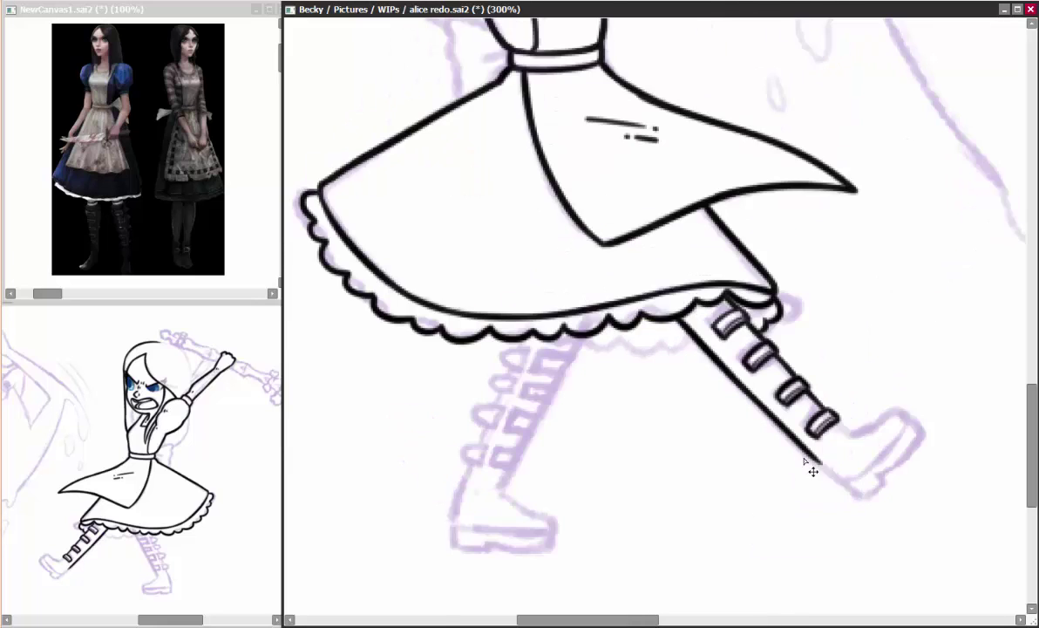
Ink the foot, toe and thick sole of the front boot.
left_click_drag(750, 427, 816, 453)
key("h")
left_click_drag(392, 380, 375, 403)
key("h")
key("h")
left_click_drag(473, 427, 394, 433)
key("h")
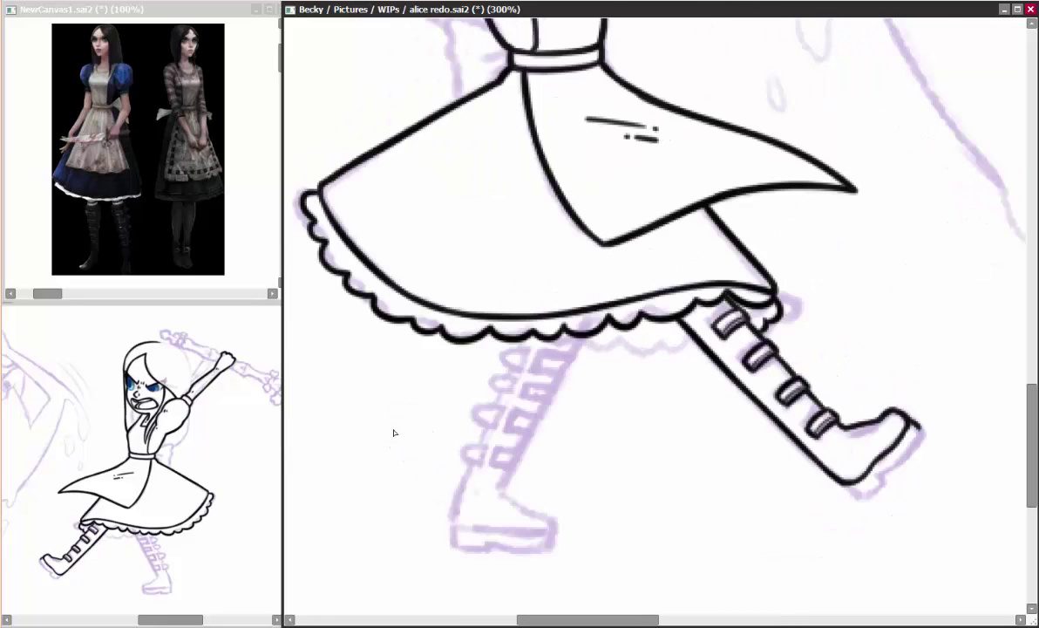
left_click_drag(914, 449, 921, 429)
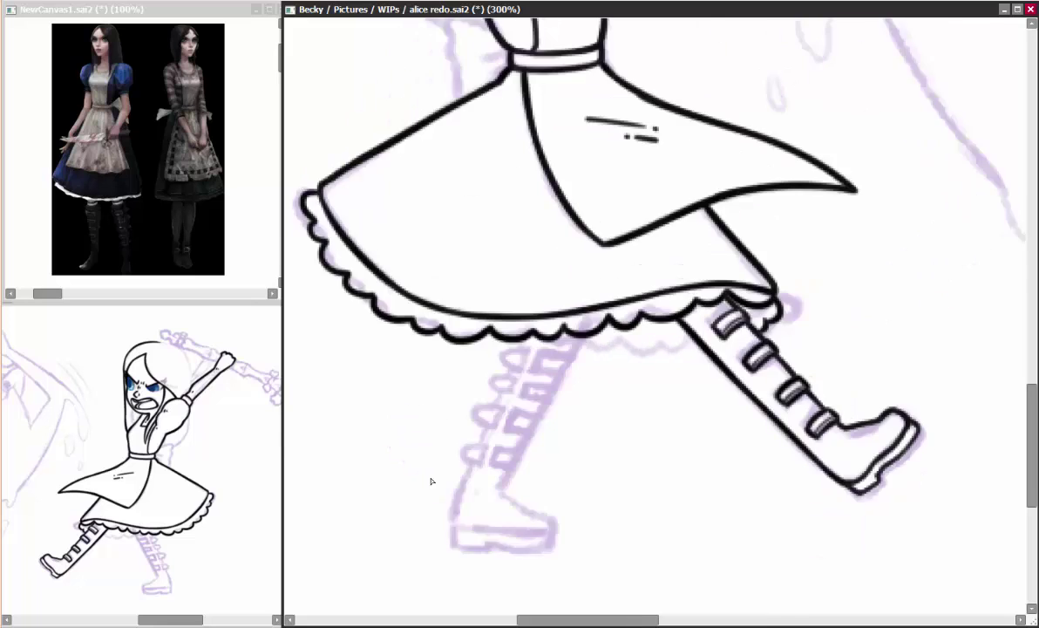
Ink the rows of straps and rounded buckle tabs down the back boot.
key("h")
mouse_move(678, 433)
left_mouse_down()
mouse_move(678, 449)
mouse_move(724, 446)
left_mouse_up()
mouse_move(663, 397)
left_mouse_down()
mouse_move(664, 413)
mouse_move(711, 408)
left_mouse_up()
mouse_move(649, 366)
left_mouse_down()
mouse_move(652, 380)
mouse_move(698, 375)
left_mouse_up()
mouse_move(634, 337)
left_mouse_down()
mouse_move(638, 350)
mouse_move(691, 339)
left_mouse_up()
key("h")
key("h")
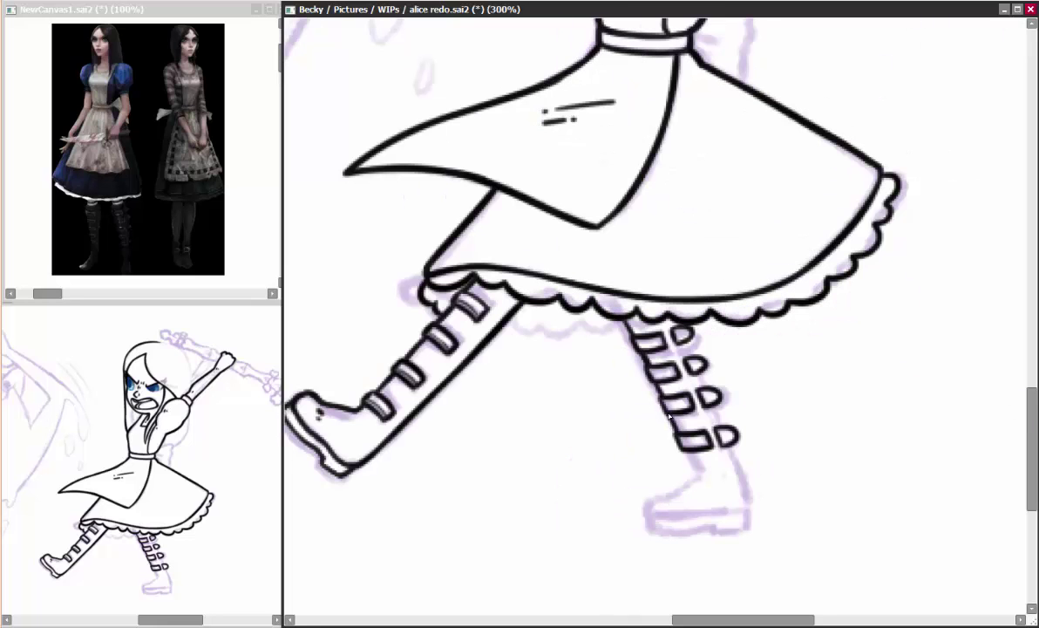
Ink the back boot's shaft edges and foot outline.
left_click_drag(700, 477, 747, 516)
key("h")
left_click_drag(681, 520, 700, 443)
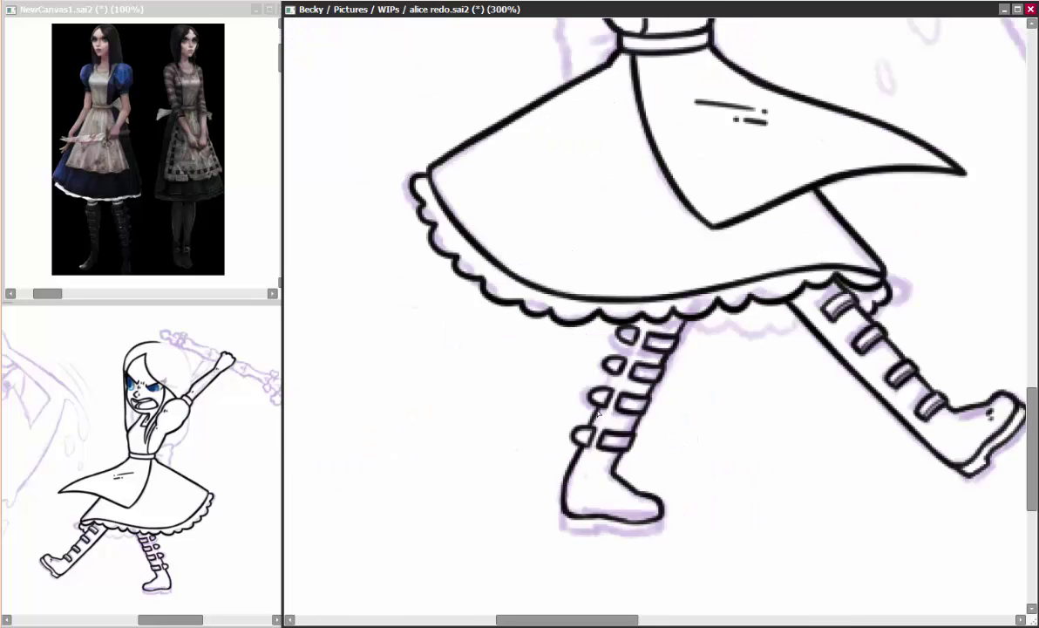
Ink the back boot's sole and the scalloped petticoat frill between the legs.
key("h")
mouse_move(610, 429)
left_mouse_down()
mouse_move(680, 410)
mouse_move(811, 410)
left_mouse_up()
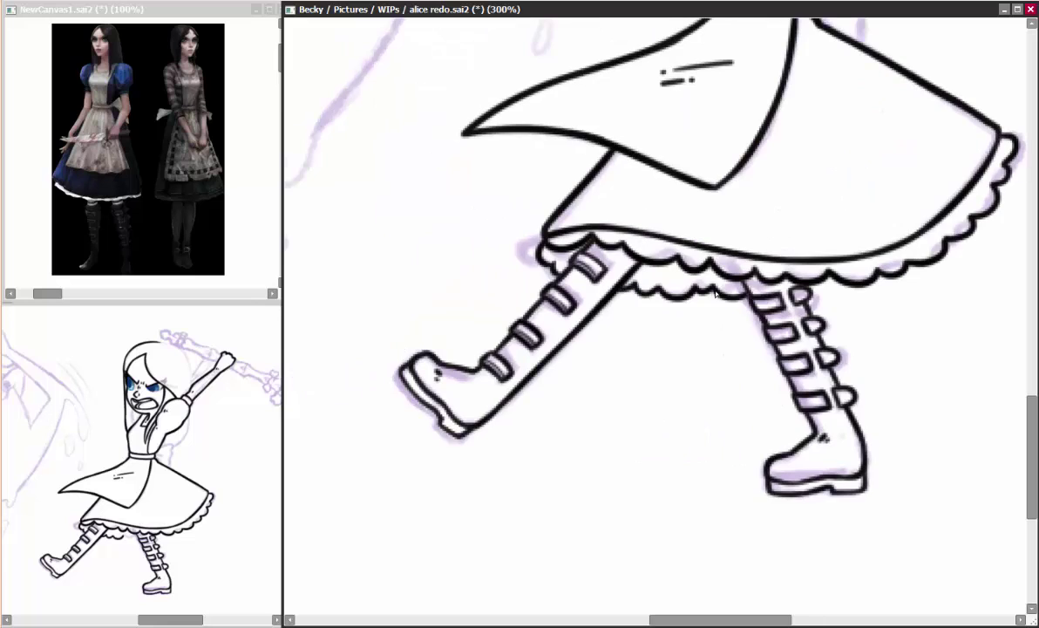
key("h")
key("h")
Ink the bow at the back of the waist and the rear outline of the hair.
scroll(708, 380, "up", 5)
left_click_drag(778, 260, 724, 285)
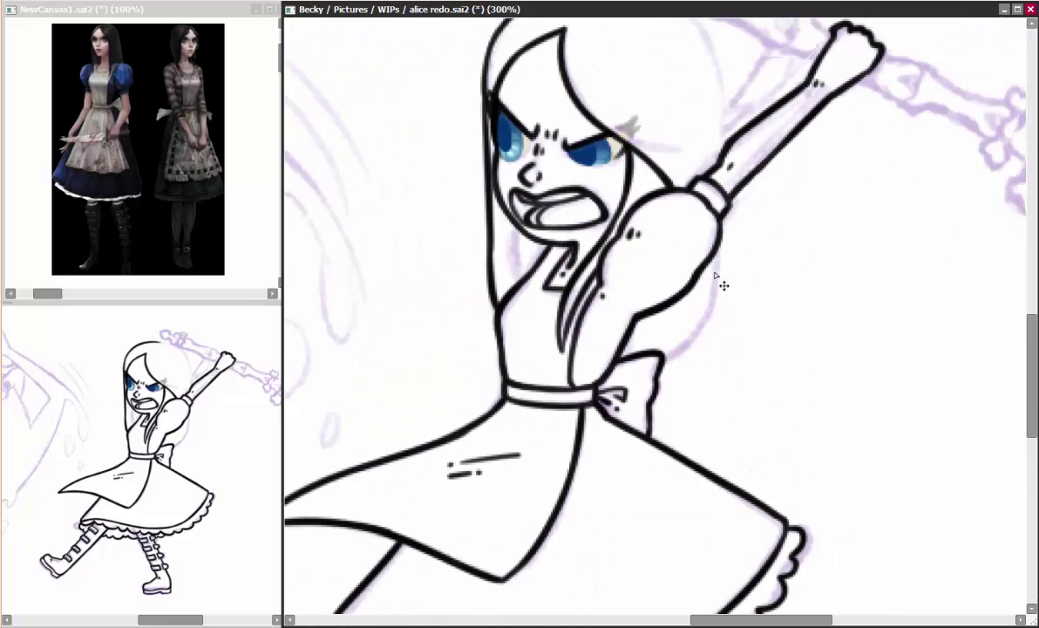
scroll(707, 262, "up", 3)
key("h")
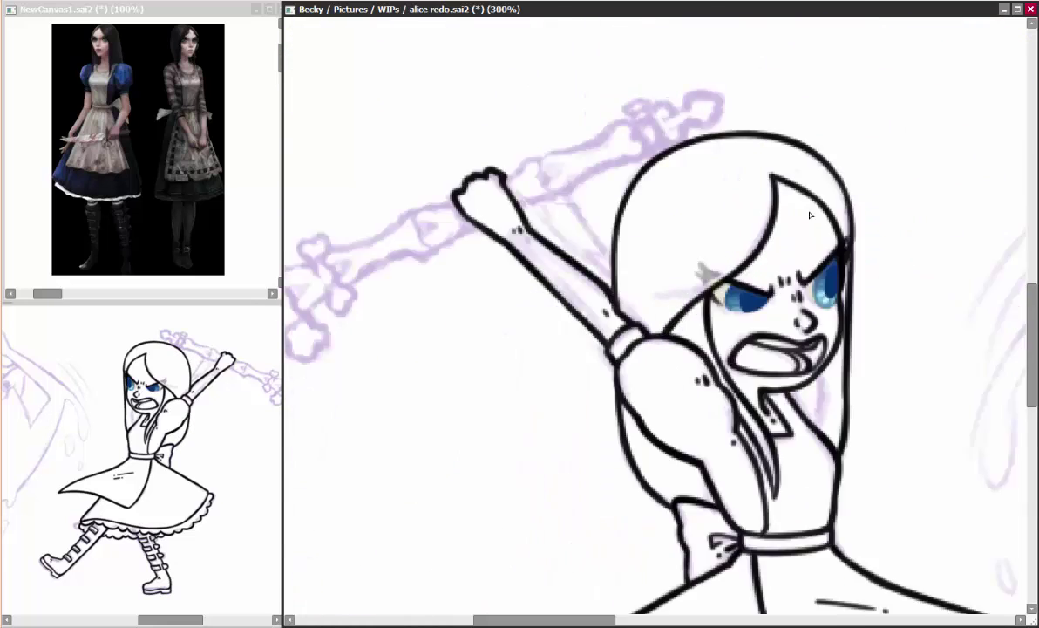
Ink the far fist and forearm behind the head, and check the figure's line art with the sketch hidden.
key("h")
left_click_drag(739, 329, 617, 386)
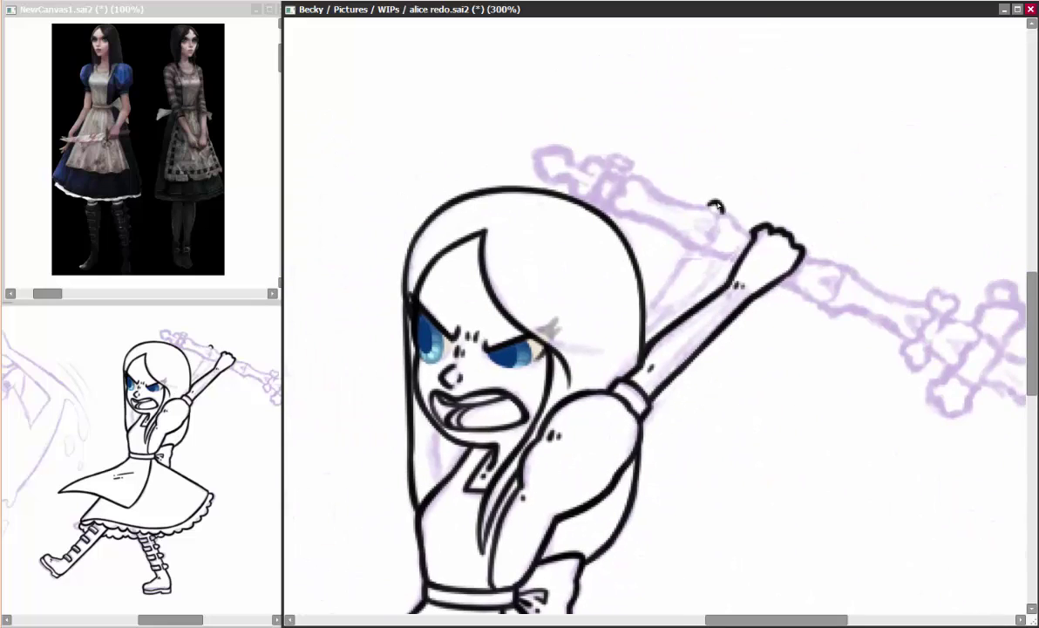
left_click_drag(705, 205, 743, 223)
mouse_move(645, 255)
left_mouse_down()
mouse_move(687, 272)
mouse_move(621, 301)
left_mouse_up()
scroll(654, 314, "down", 5)
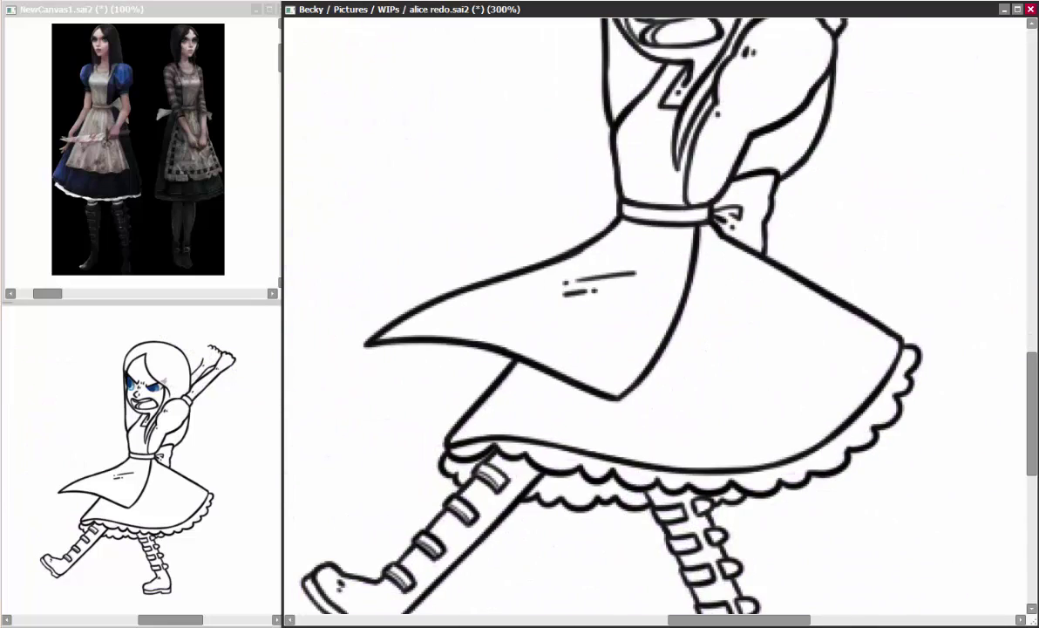
scroll(685, 331, "up", 5)
Ink the lower end of the bone staff: the bone below the hands, the knobbed crosspiece and the pointed pommel.
key("End")
key("End")
key("End")
key("End")
left_click_drag(680, 247, 545, 273)
mouse_move(538, 225)
left_mouse_down()
mouse_move(545, 296)
mouse_move(573, 314)
mouse_move(591, 307)
mouse_move(619, 225)
mouse_move(510, 256)
left_mouse_up()
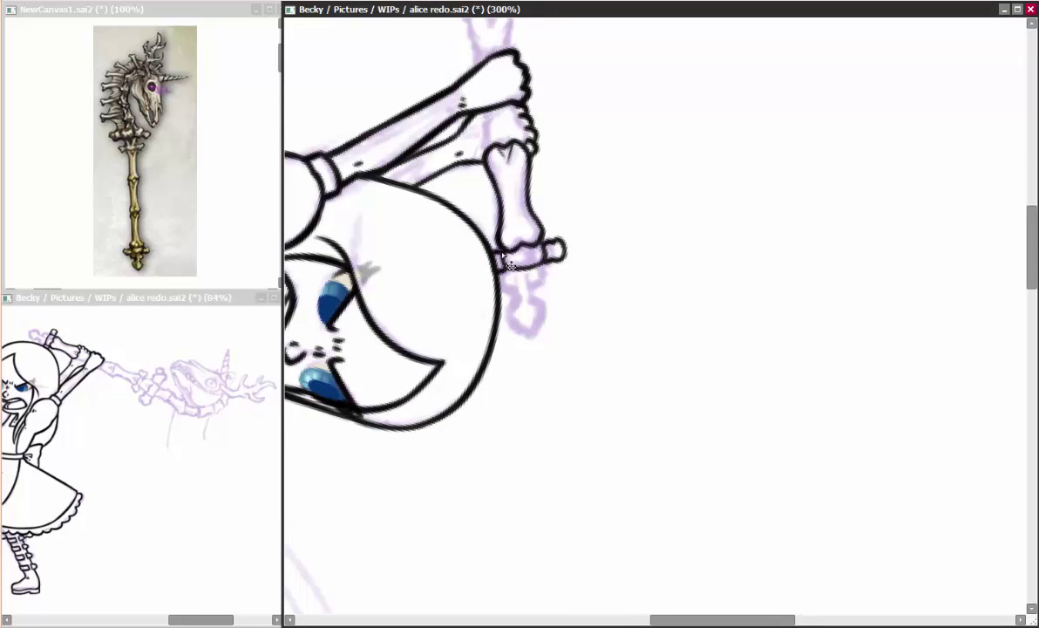
scroll(594, 242, "up", 3)
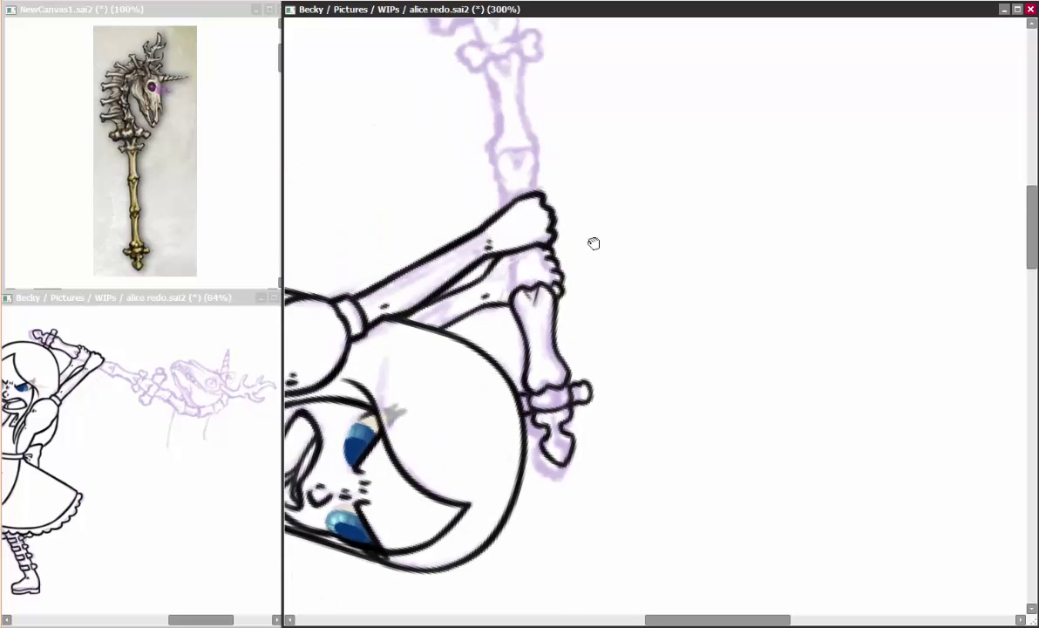
Ink the staff's bone section between the hands and the two shaft bones above the near fist.
scroll(520, 287, "up", 2)
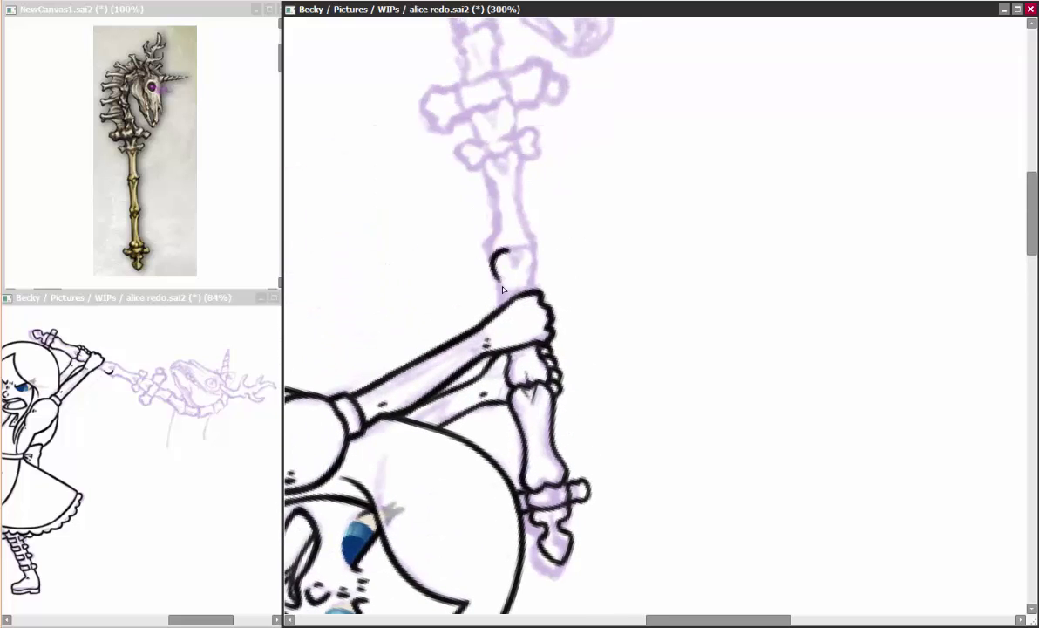
scroll(519, 261, "up", 3)
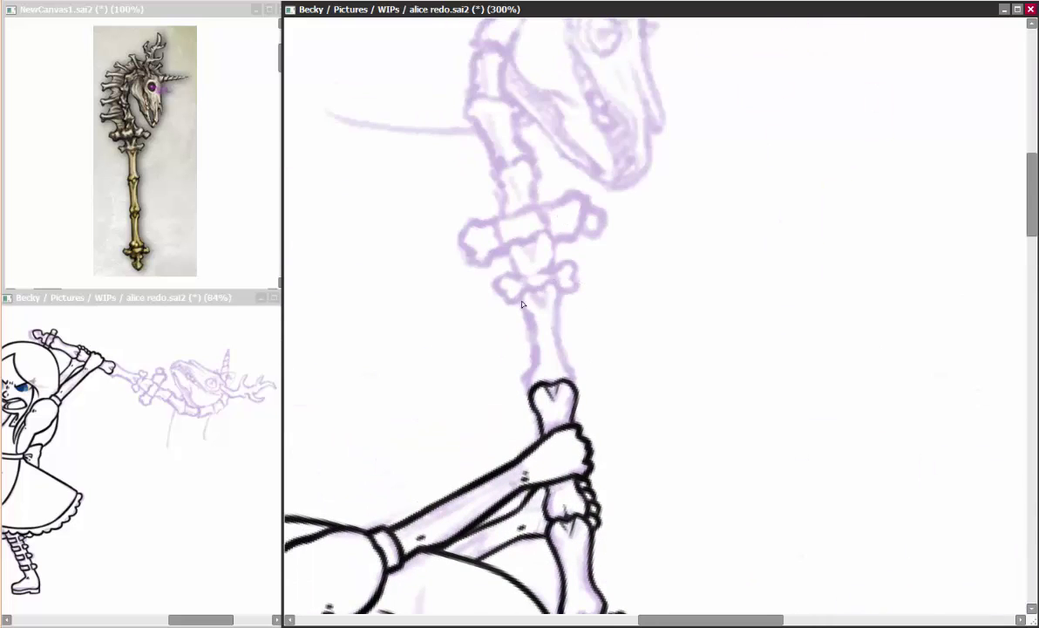
mouse_move(528, 380)
left_mouse_down()
mouse_move(533, 288)
mouse_move(564, 370)
left_mouse_up()
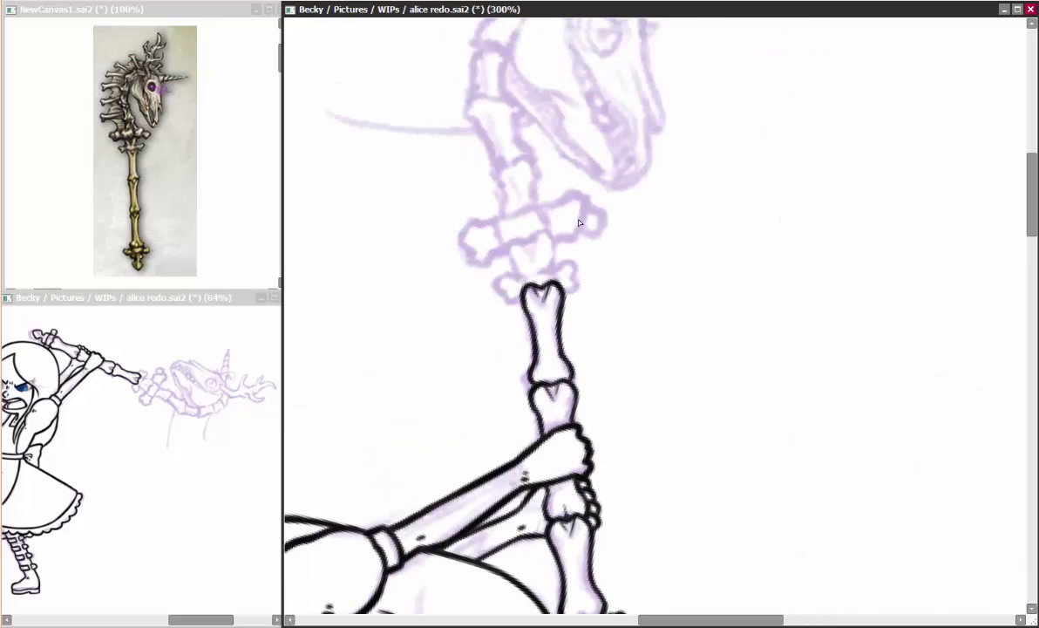
Adjust the purple sketch of the staff's head with a free transform and ink the small crossbone above the shaft.
scroll(578, 224, "up", 6)
key("ctrl+t")
left_click_drag(750, 410, 633, 289)
scroll(768, 366, "down", 8)
scroll(670, 225, "up", 5)
key("Return")
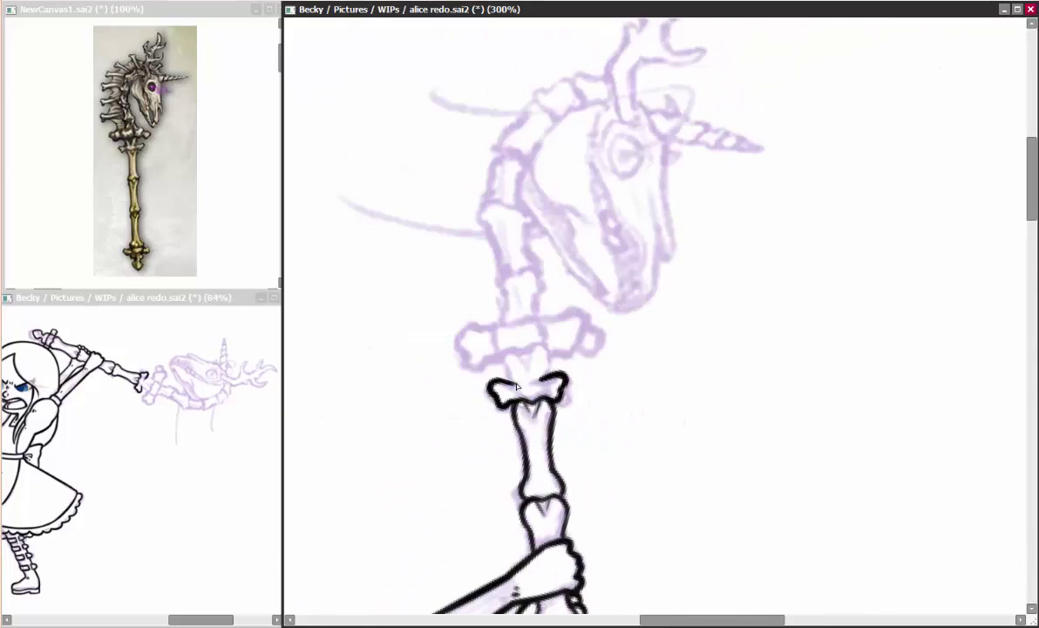
Ink the staff's large knobbed collar with its supports and the lower three neck vertebrae above it.
mouse_move(499, 332)
left_mouse_down()
mouse_move(523, 323)
mouse_move(567, 357)
left_mouse_up()
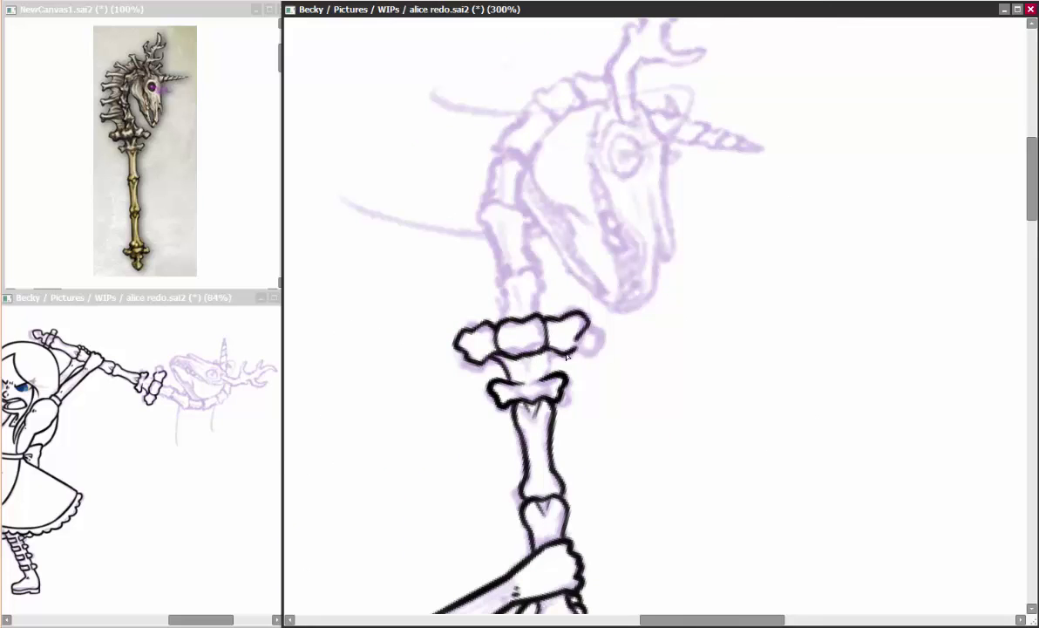
scroll(664, 257, "up", 1)
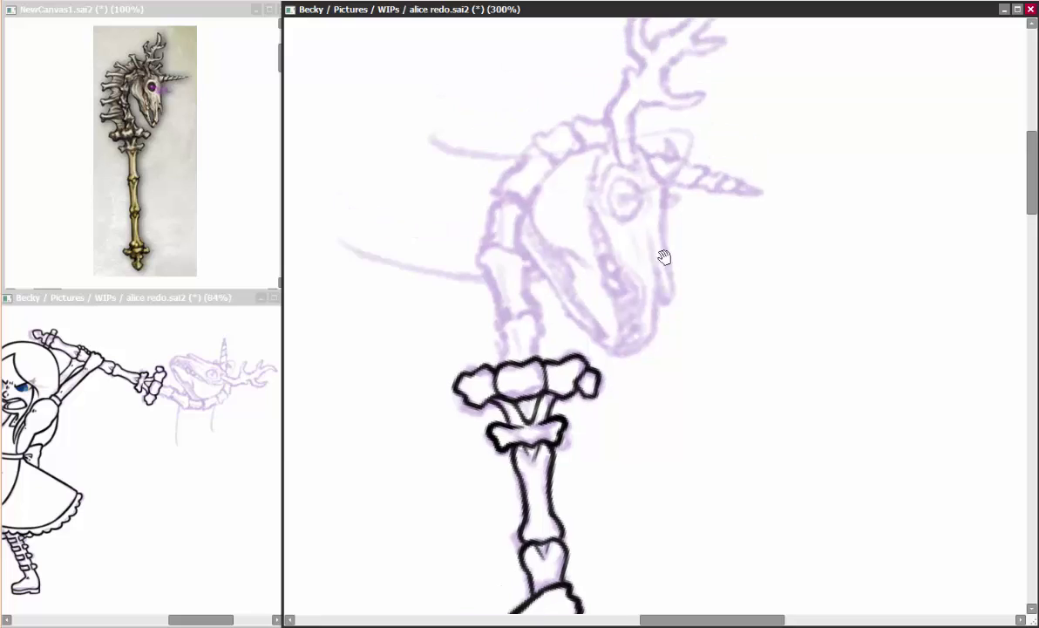
scroll(510, 318, "up", 1)
left_click_drag(476, 310, 475, 319)
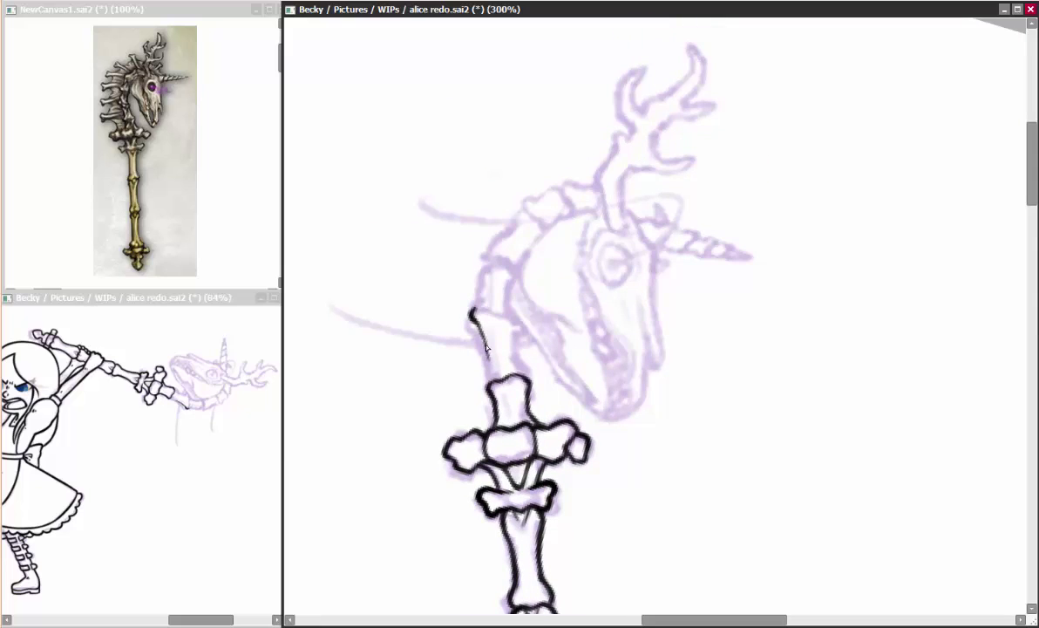
left_click_drag(540, 262, 518, 288)
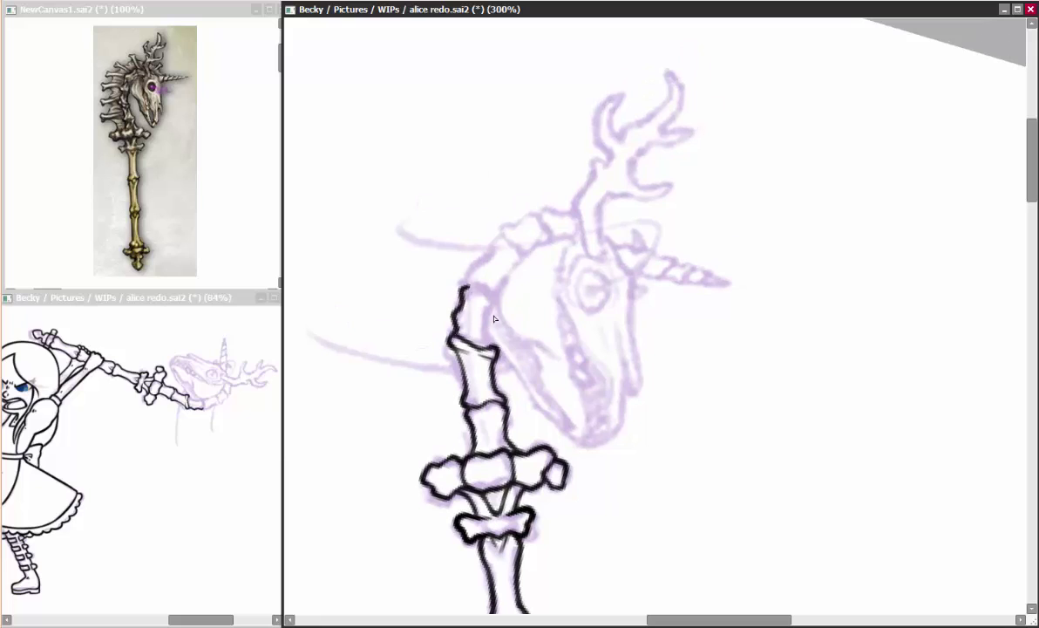
scroll(507, 299, "up", 1)
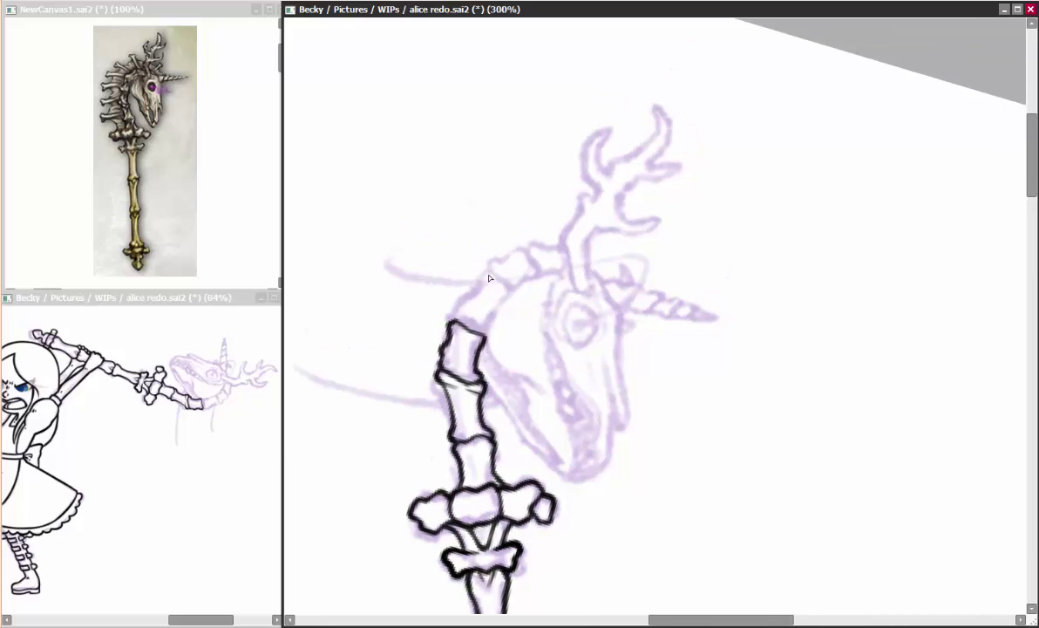
Ink the skull's rounded cheek curve, the upper neck vertebrae and the long lower jaw.
left_click_drag(556, 273, 529, 378)
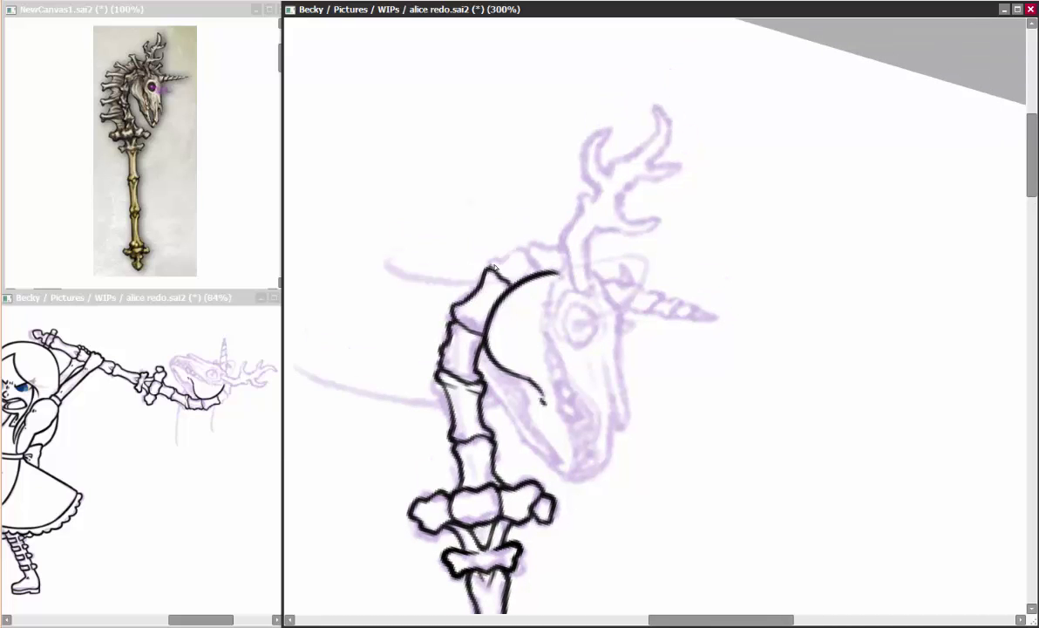
key("Insert")
left_click_drag(591, 229, 571, 272)
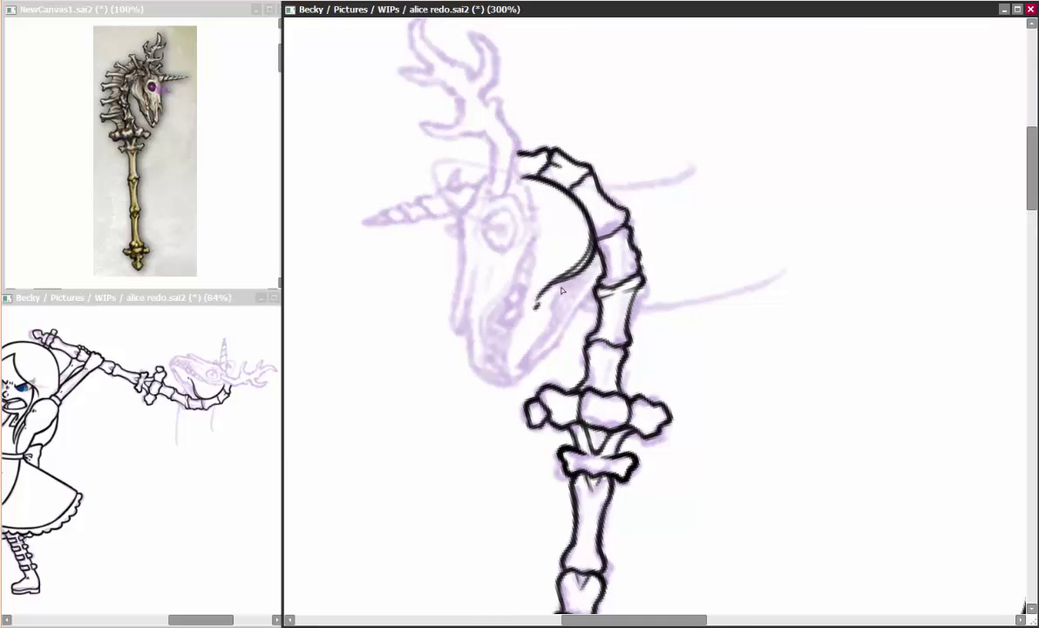
mouse_move(534, 307)
left_mouse_down()
mouse_move(565, 281)
mouse_move(511, 375)
mouse_move(579, 310)
left_mouse_up()
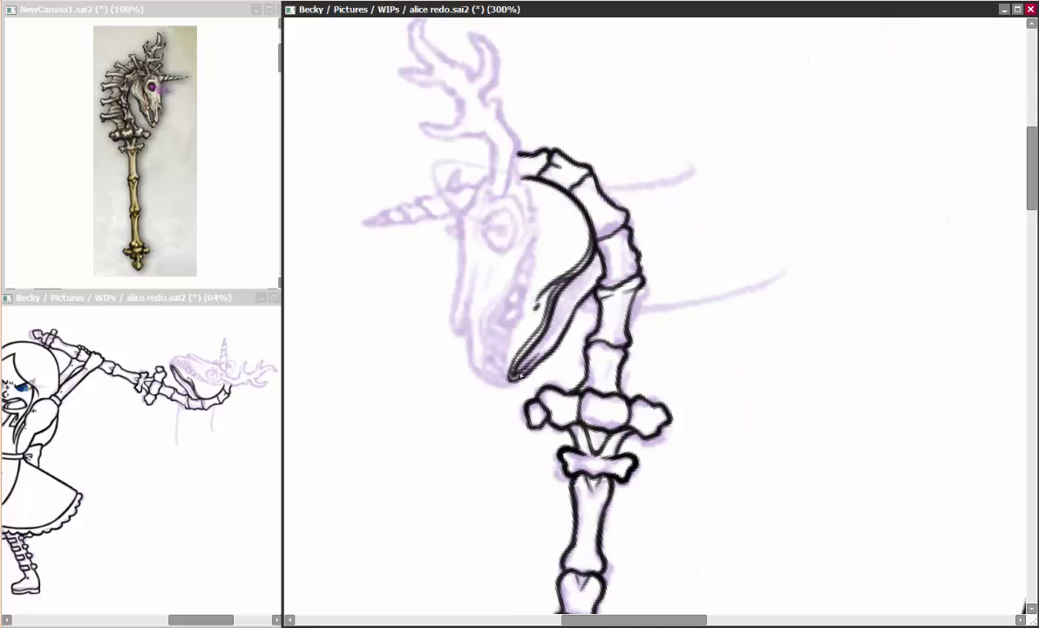
mouse_move(520, 376)
left_mouse_down()
mouse_move(558, 252)
mouse_move(599, 252)
left_mouse_up()
Ink the horse skull's snout, eye socket and teeth over the sketch.
left_click_drag(512, 200, 495, 330)
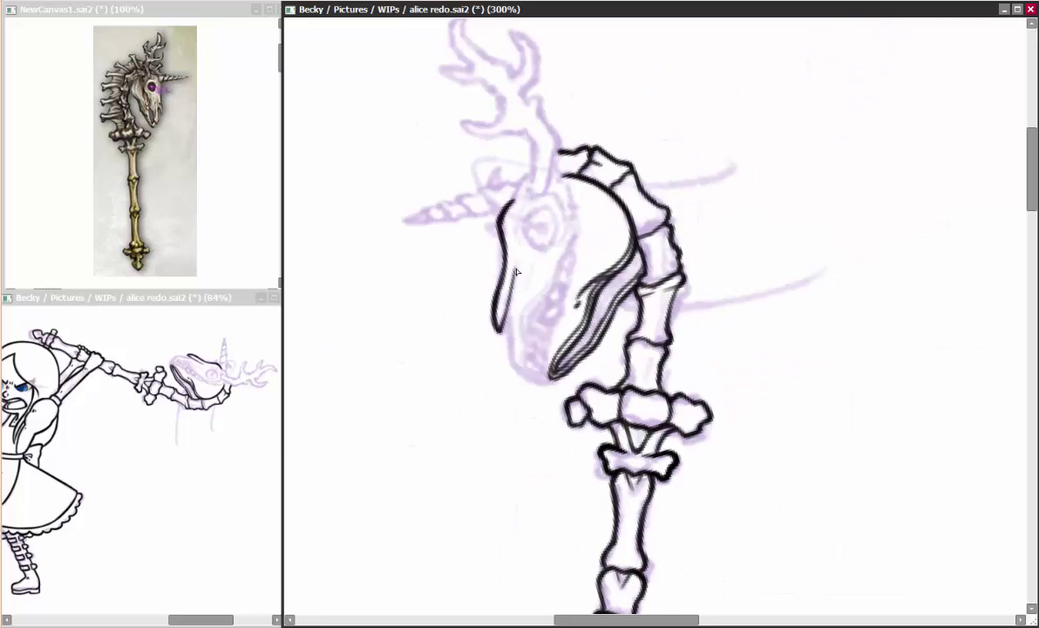
key("ctrl+z")
left_click_drag(507, 202, 504, 321)
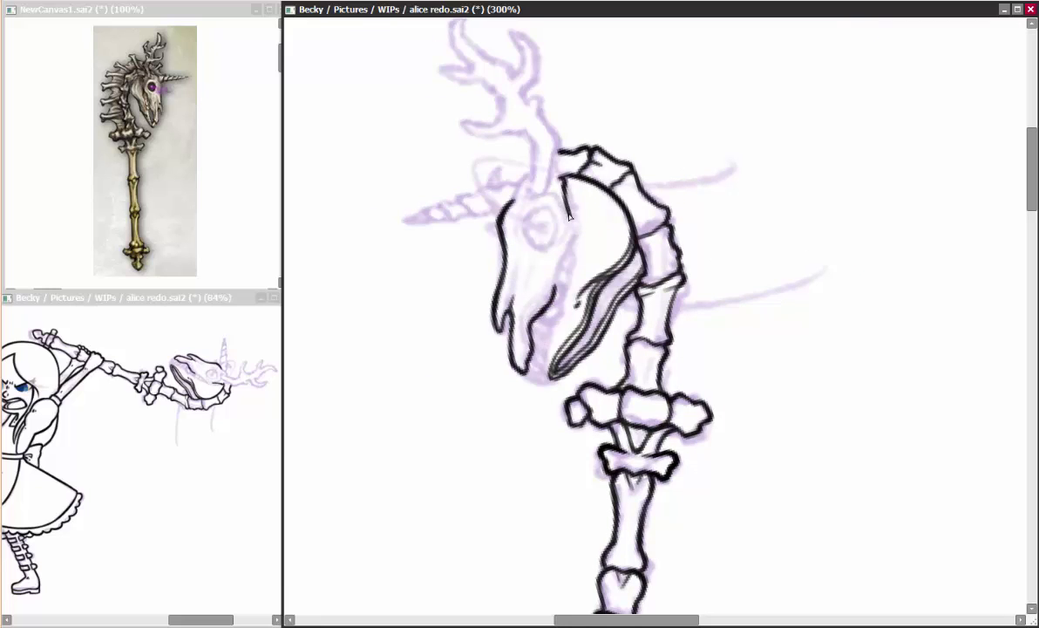
left_click_drag(528, 214, 526, 223)
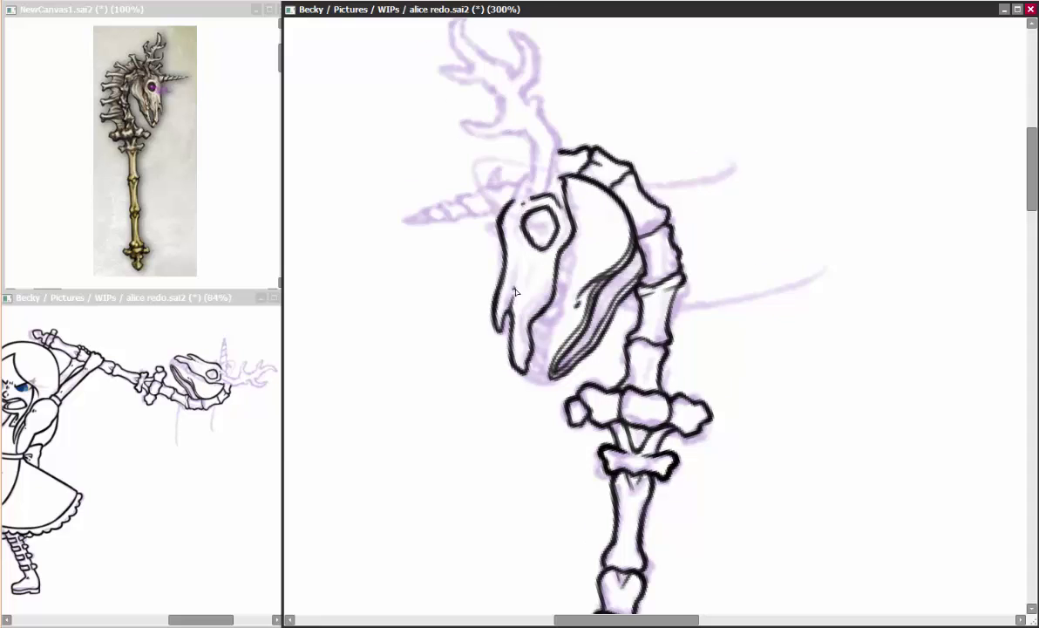
left_click_drag(515, 292, 491, 244)
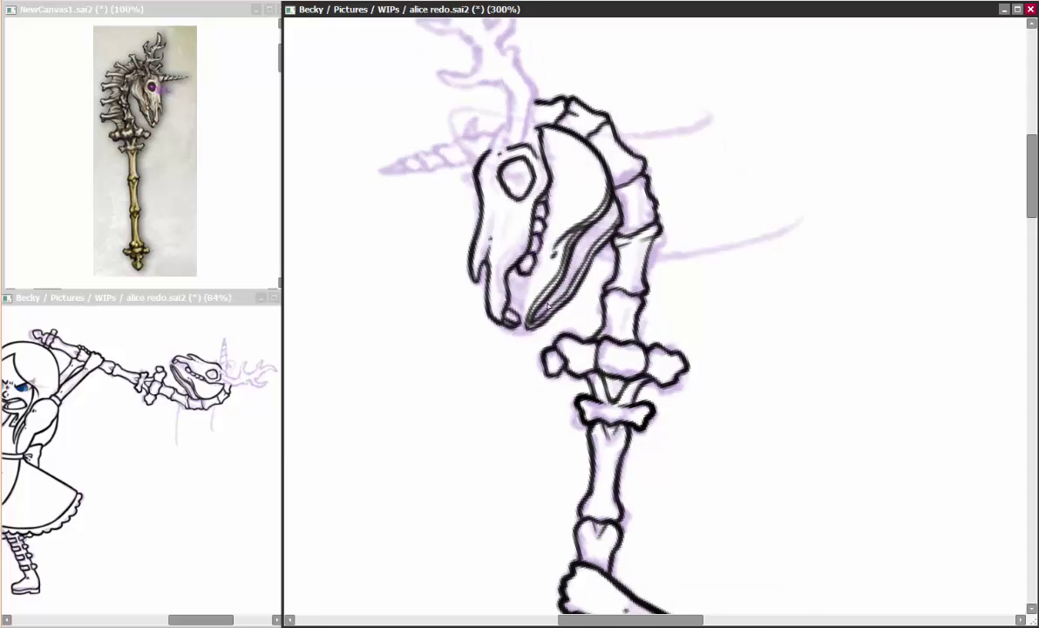
key("ctrl+z")
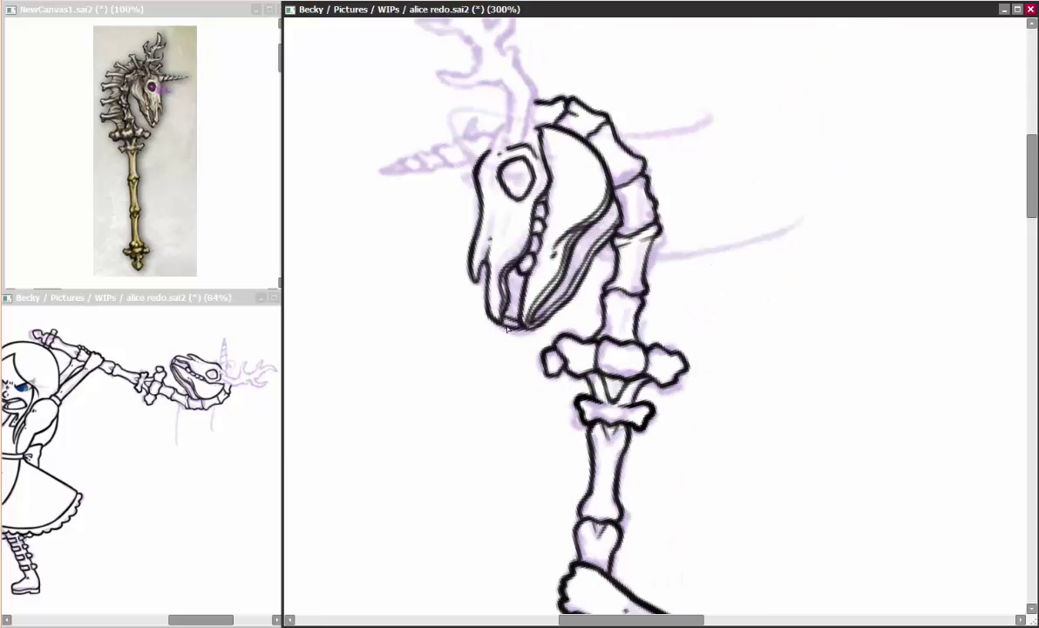
Close the front of the skull's mouth and ink the branching antler on top of the head.
left_click_drag(507, 329, 542, 488)
mouse_move(548, 301)
left_mouse_down()
mouse_move(549, 239)
mouse_move(482, 233)
left_mouse_up()
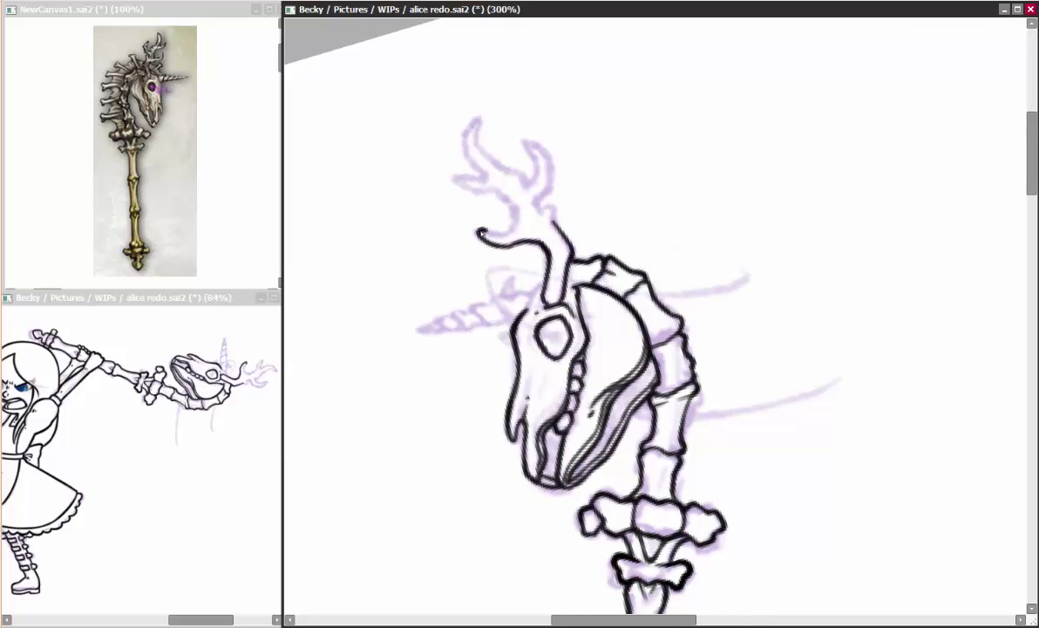
key("h")
left_click_drag(830, 232, 855, 177)
left_click_drag(793, 109, 771, 146)
key("h")
mouse_move(443, 109)
left_mouse_down()
mouse_move(475, 167)
mouse_move(493, 170)
left_mouse_up()
key("h")
left_click_drag(732, 130, 715, 148)
key("h")
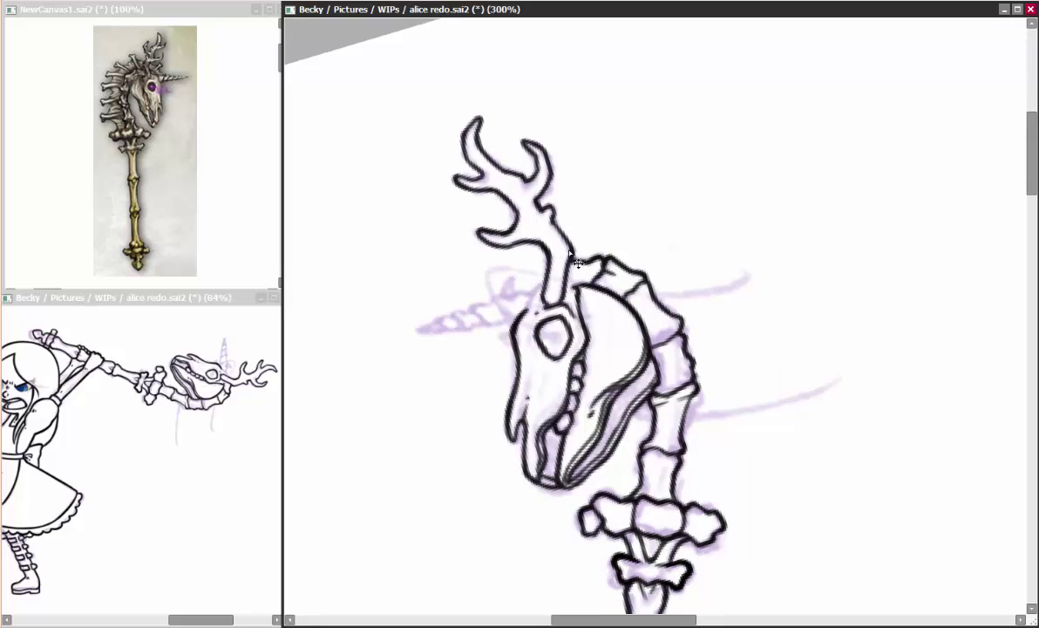
key("Home")
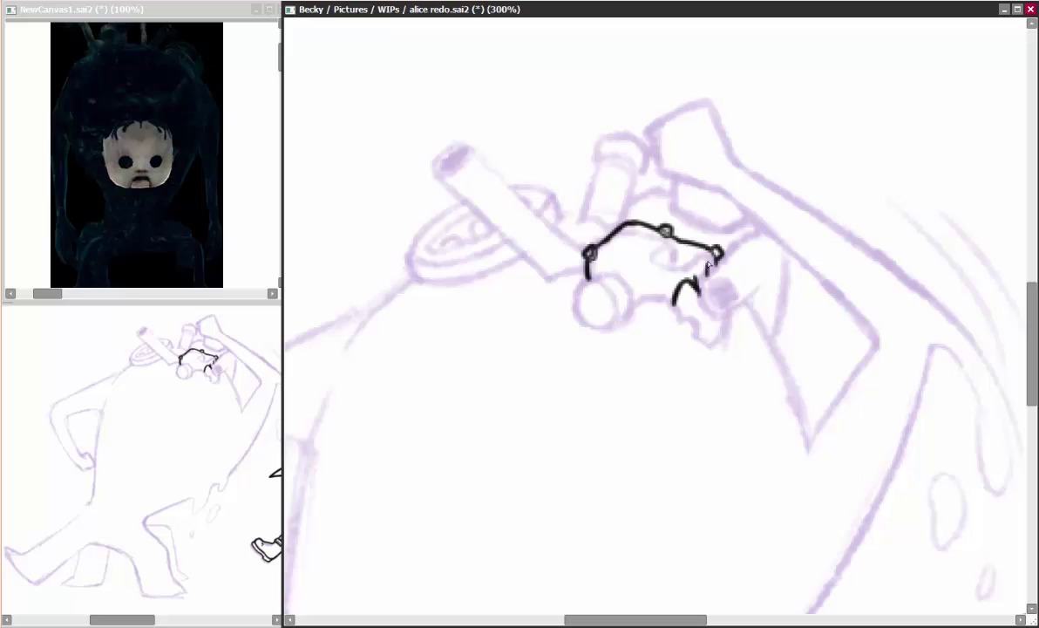
Ink the slot on the monster's bolted machine casing and the round pipe joint with its nozzle opening.
key("h")
key("h")
mouse_move(645, 249)
left_mouse_down()
mouse_move(598, 265)
mouse_move(580, 303)
left_mouse_up()
key("h")
key("h")
key("h")
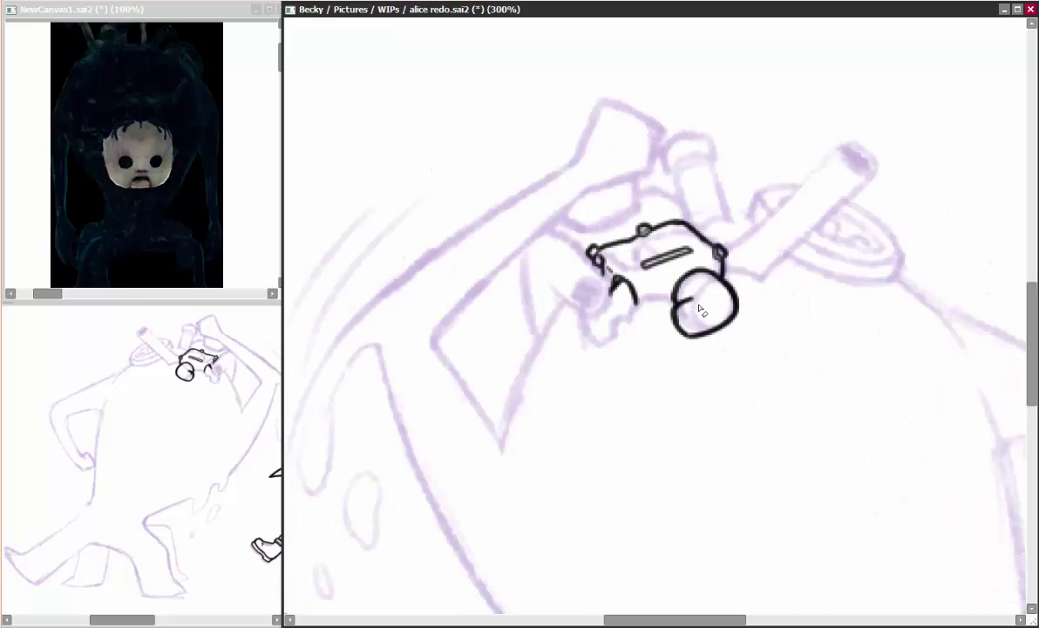
key("h")
key("h")
key("h")
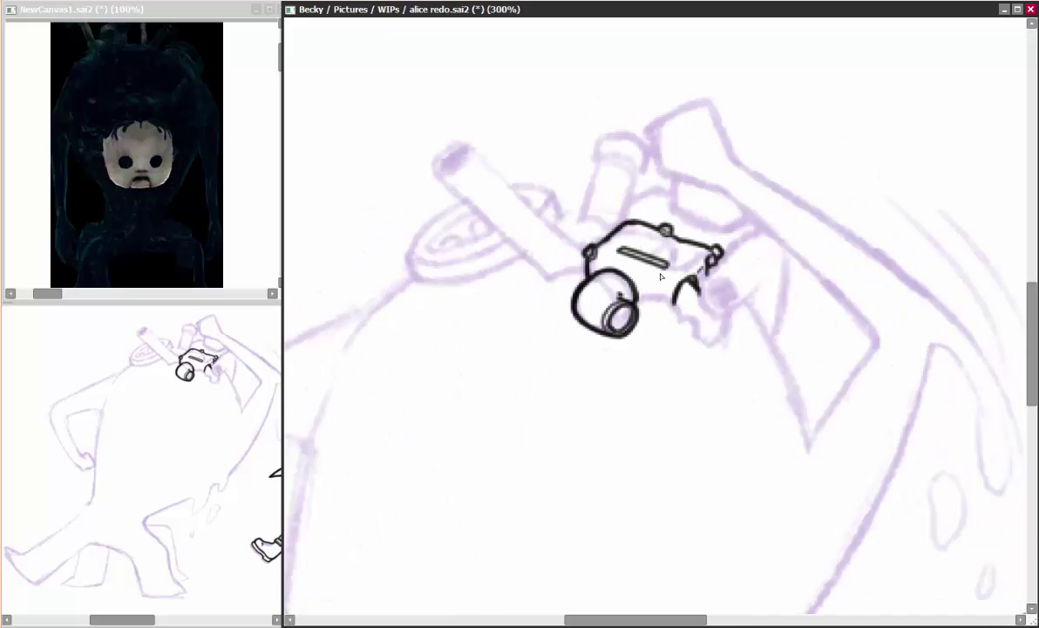
Ink the casing's ragged underside, the bolted plate behind it and the second pipe with its round opening.
left_click_drag(593, 274, 645, 296)
left_click_drag(706, 323, 649, 344)
mouse_move(702, 255)
left_mouse_down()
mouse_move(652, 338)
mouse_move(708, 311)
mouse_move(711, 365)
left_mouse_up()
key("h")
key("h")
left_click_drag(637, 181, 638, 220)
mouse_move(680, 392)
left_mouse_down()
mouse_move(628, 265)
mouse_move(631, 318)
left_mouse_up()
Ink the pointed gap between the monster's raised arm and head, including the arm's inner edge.
mouse_move(576, 235)
left_mouse_down()
mouse_move(614, 219)
mouse_move(609, 436)
left_mouse_up()
key("h")
key("h")
left_click_drag(767, 340, 698, 436)
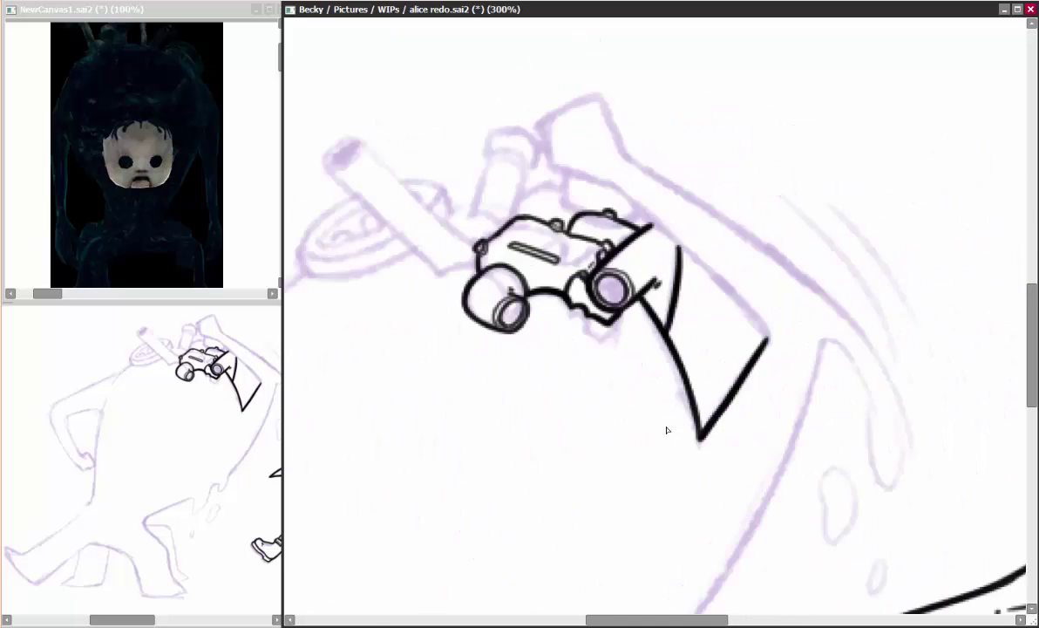
key("h")
left_click_drag(693, 212, 530, 362)
Ink the monster's raised fist with its knuckle and finger crease lines.
left_click_drag(690, 128, 671, 183)
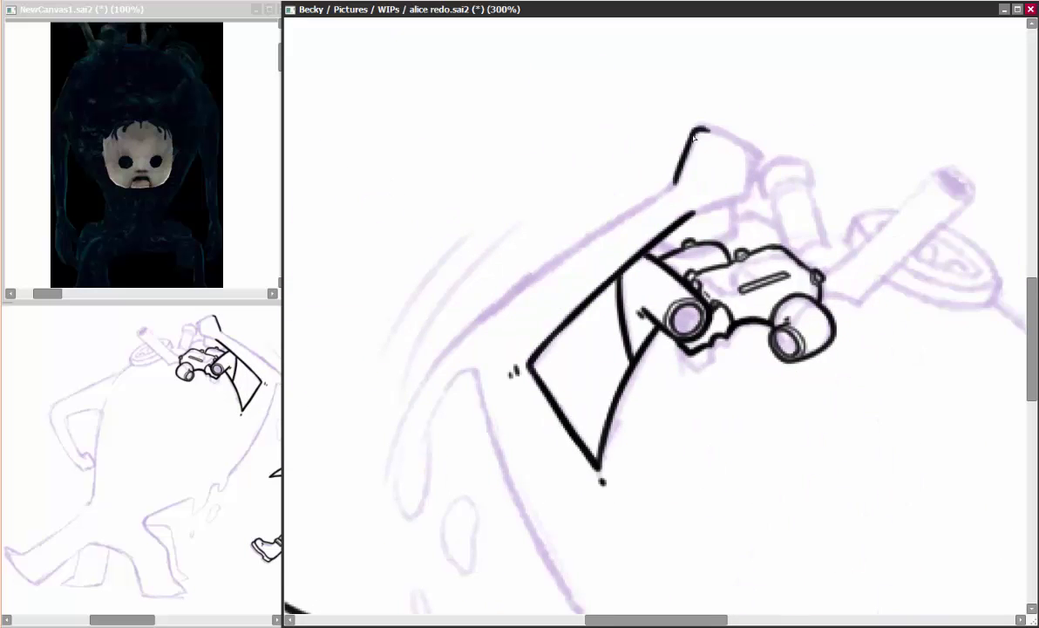
key("h")
left_click_drag(610, 129, 555, 150)
key("h")
left_click_drag(708, 166, 644, 202)
key("h")
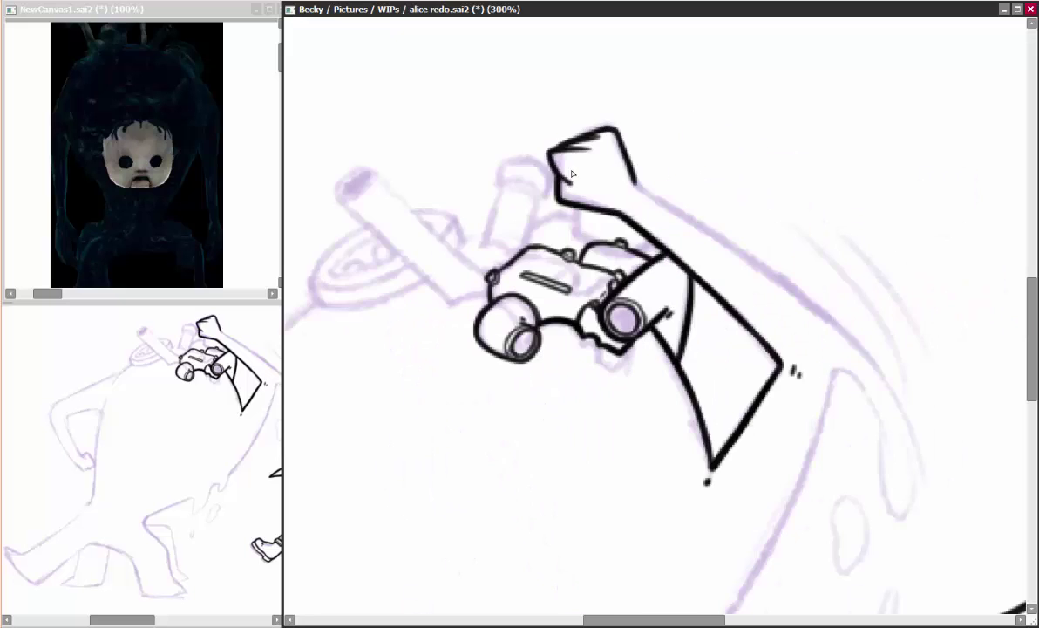
key("h")
key("h")
key("h")
Ink the raised arm's outer edge down to its hanging drip, and the two loose droplets below.
mouse_move(558, 253)
left_mouse_down()
mouse_move(667, 187)
mouse_move(484, 266)
mouse_move(549, 129)
left_mouse_up()
mouse_move(514, 218)
left_mouse_down()
mouse_move(460, 357)
mouse_move(547, 234)
left_mouse_up()
left_click_drag(523, 353, 551, 406)
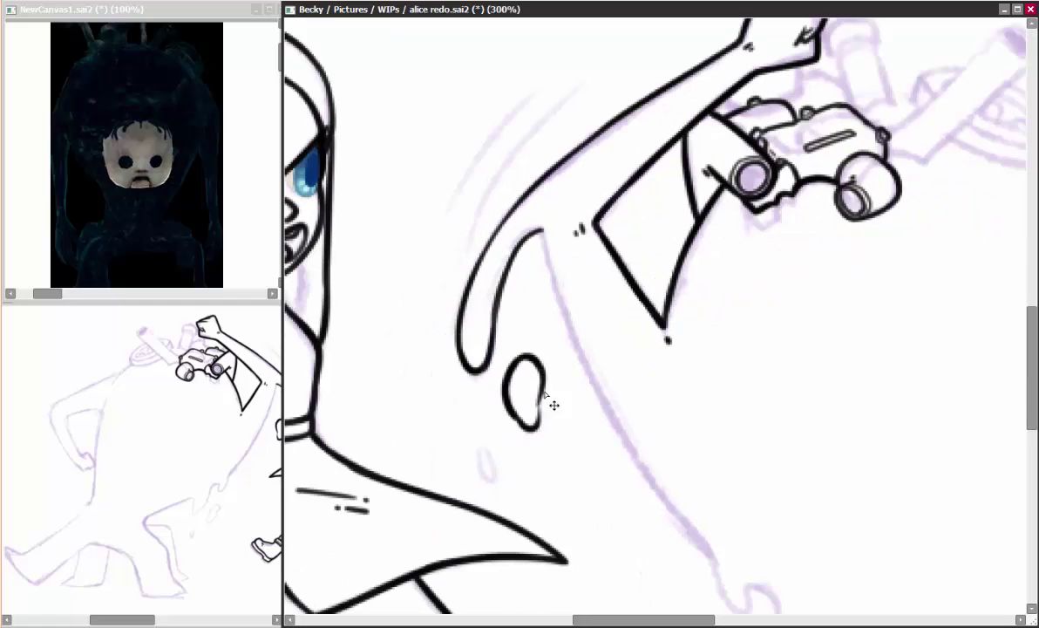
left_click_drag(486, 446, 484, 475)
Ink the monster's front body edge from the arm's drip down to the first wavy drip at the waist.
key("h")
left_click_drag(765, 234, 707, 394)
left_click_drag(738, 333, 785, 174)
key("h")
left_click_drag(680, 376, 628, 430)
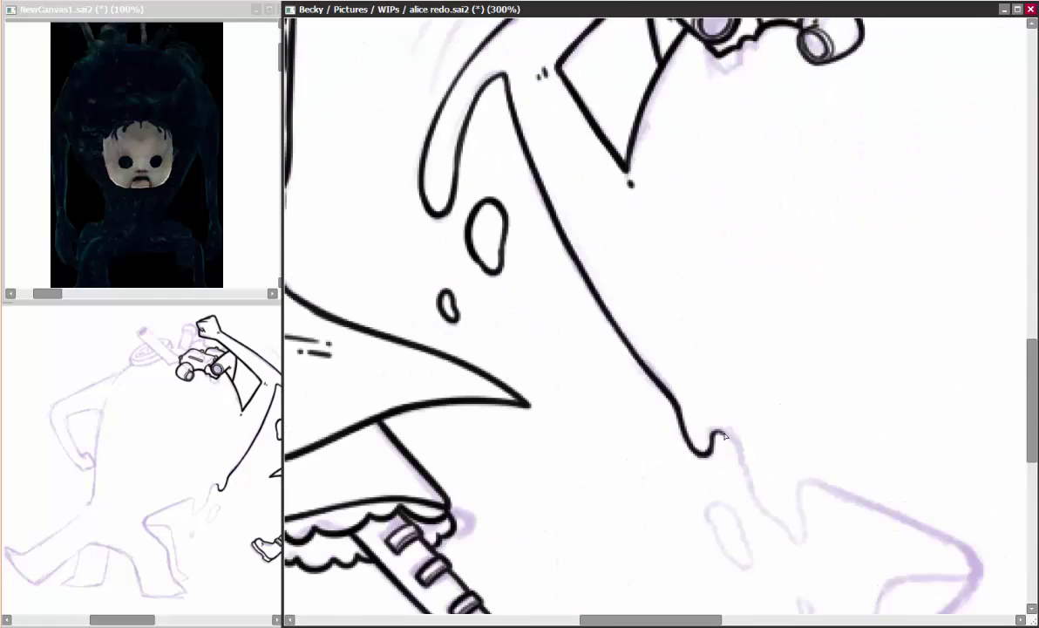
Ink the remaining waist drips and droplets, and the monster's bent front leg and foot.
key("h")
mouse_move(737, 271)
left_mouse_down()
mouse_move(610, 410)
mouse_move(597, 353)
left_mouse_up()
mouse_move(700, 373)
left_mouse_down()
mouse_move(663, 424)
mouse_move(640, 366)
left_mouse_up()
left_click_drag(470, 396, 522, 309)
key("h")
mouse_move(645, 261)
left_mouse_down()
mouse_move(489, 340)
mouse_move(514, 198)
left_mouse_up()
Ink the upright pipe with its flared cap on top of the monster's machine casing.
mouse_move(823, 185)
left_mouse_down()
mouse_move(731, 383)
mouse_move(782, 459)
mouse_move(852, 344)
mouse_move(687, 496)
mouse_move(548, 438)
mouse_move(629, 206)
mouse_move(612, 256)
left_mouse_up()
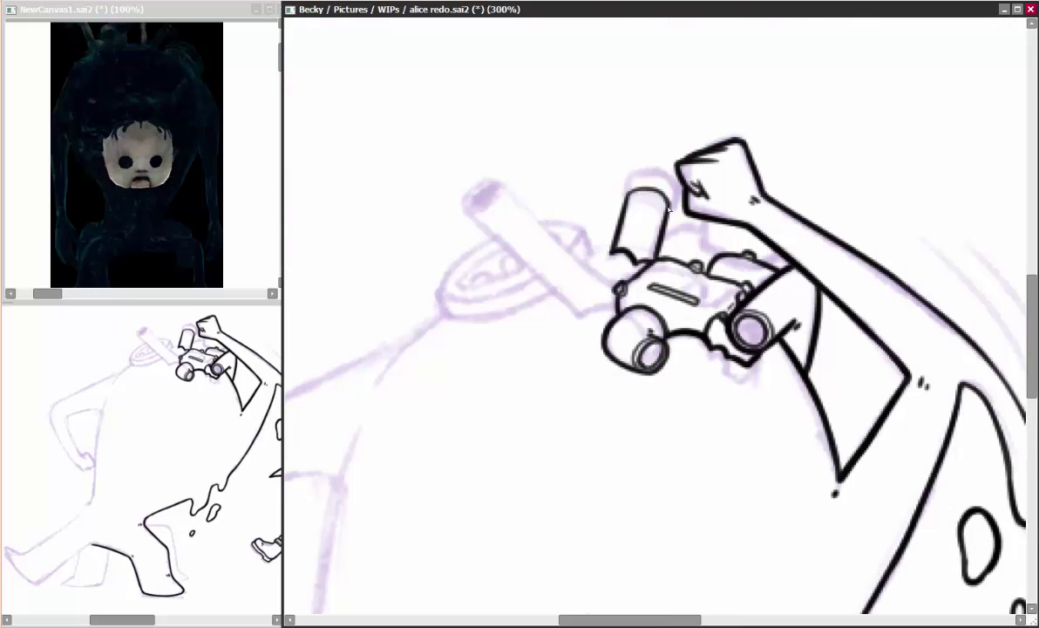
mouse_move(621, 191)
left_mouse_down()
mouse_move(645, 170)
mouse_move(672, 211)
left_mouse_up()
key("h")
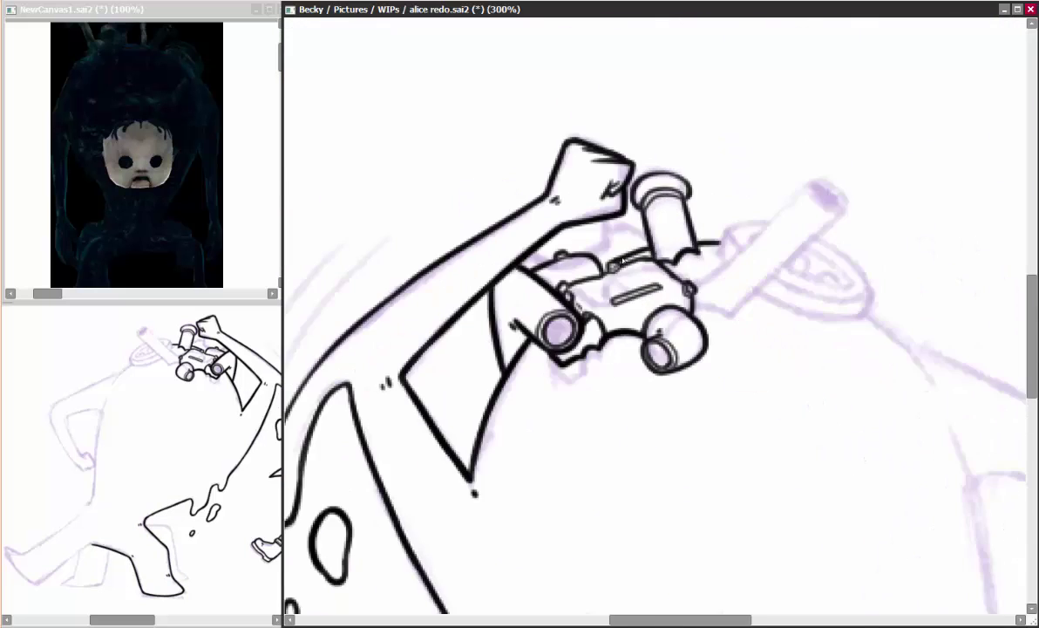
Ink the long diagonal pipe with its open end and the casing edges joining it to the upright pipe.
key("h")
key("h")
key("h")
key("h")
mouse_move(689, 270)
left_mouse_down()
mouse_move(789, 170)
mouse_move(698, 292)
left_mouse_up()
key("h")
key("h")
key("h")
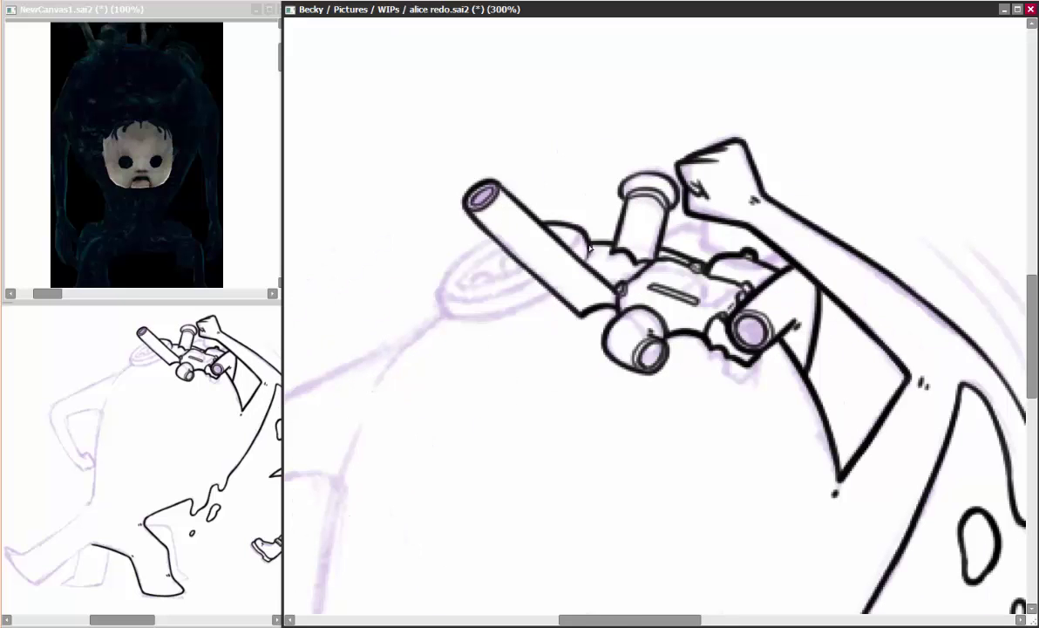
Ink the spoked wheel behind the diagonal pipe, with its double rim and inner spokes.
mouse_move(577, 228)
left_mouse_down()
mouse_move(440, 300)
mouse_move(548, 295)
left_mouse_up()
left_click_drag(449, 286, 523, 254)
left_click_drag(453, 288, 520, 279)
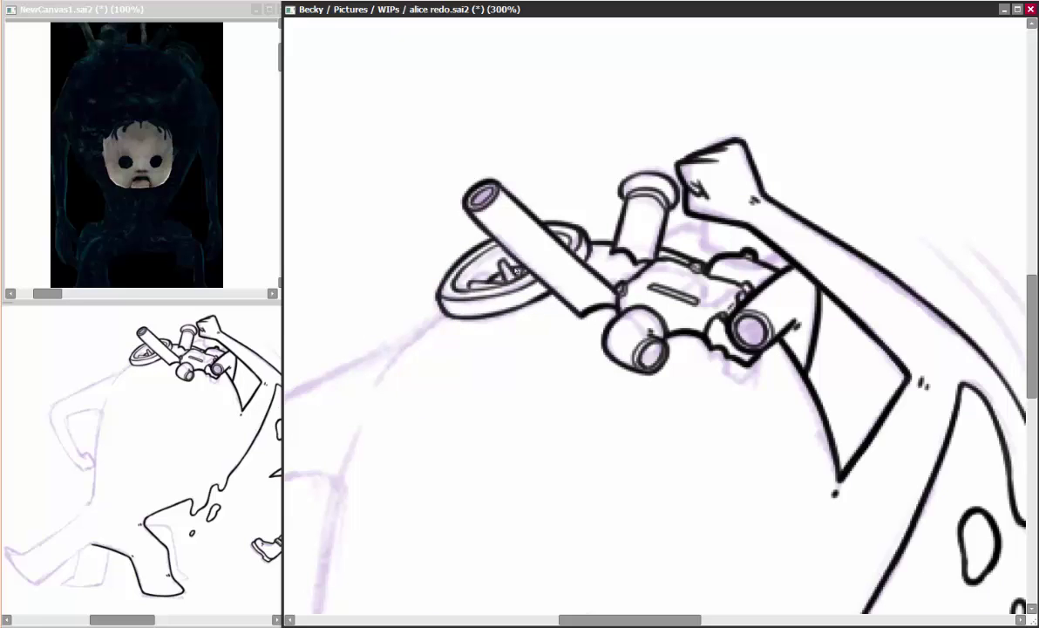
Ink the monster's shoulder and bent rear arm with its fist resting on the hip, adding small accent marks.
left_click_drag(482, 338, 482, 262)
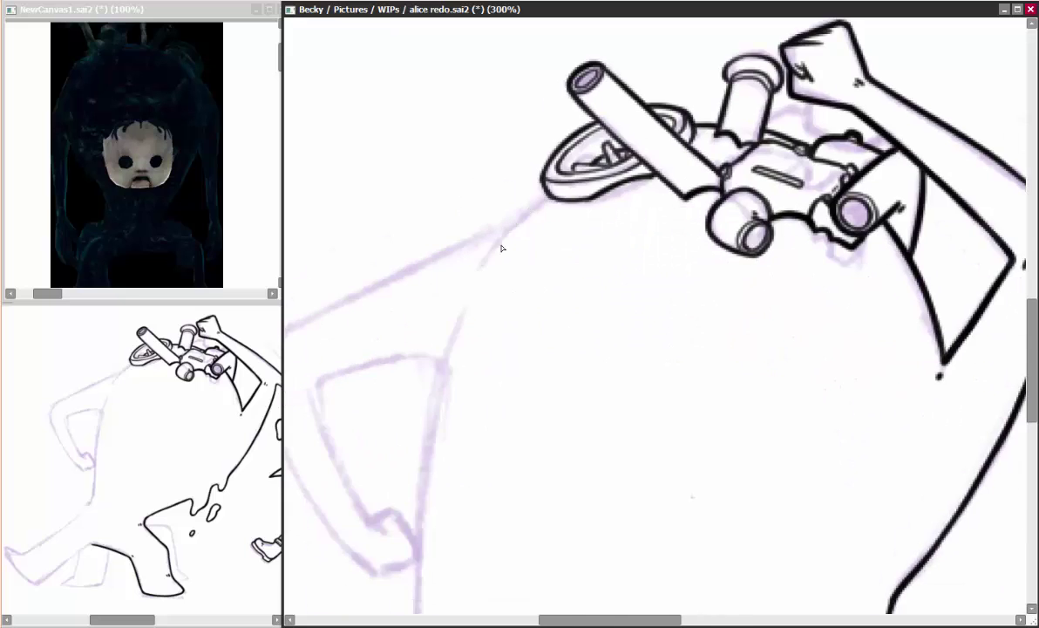
left_click_drag(591, 291, 353, 351)
key("h")
mouse_move(652, 248)
left_mouse_down()
mouse_move(714, 323)
mouse_move(676, 387)
left_mouse_up()
left_click_drag(724, 255, 737, 266)
key("Insert")
scroll(619, 358, "down", 2)
mouse_move(514, 266)
left_mouse_down()
mouse_move(610, 346)
mouse_move(641, 312)
left_mouse_up()
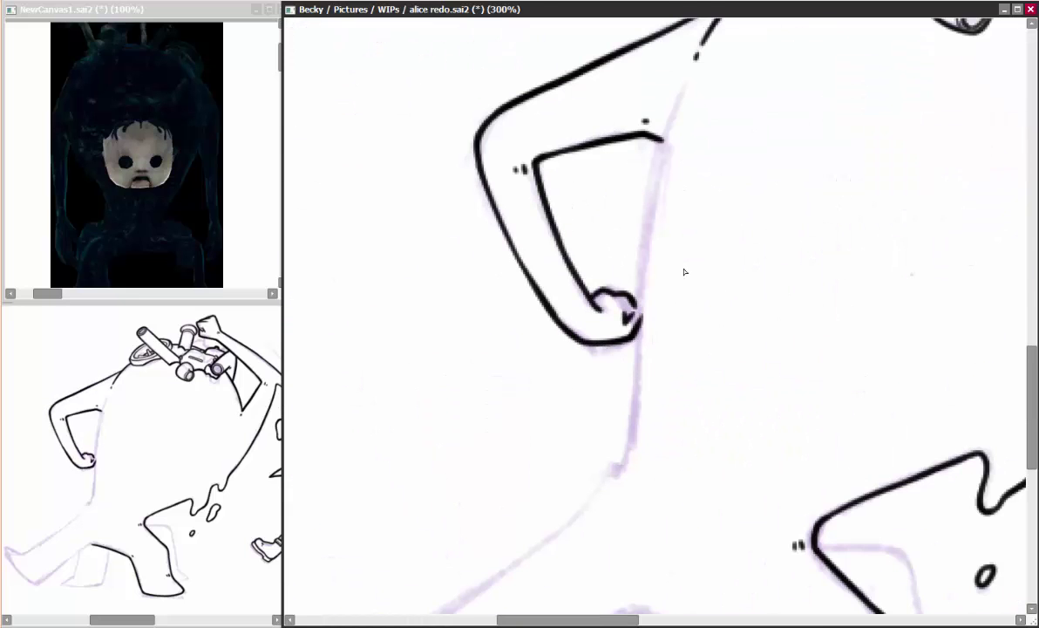
Ink the monster's back line below the fist and its outstretched leg with the raised foot.
left_click_drag(541, 244, 558, 365)
scroll(579, 482, "down", 10)
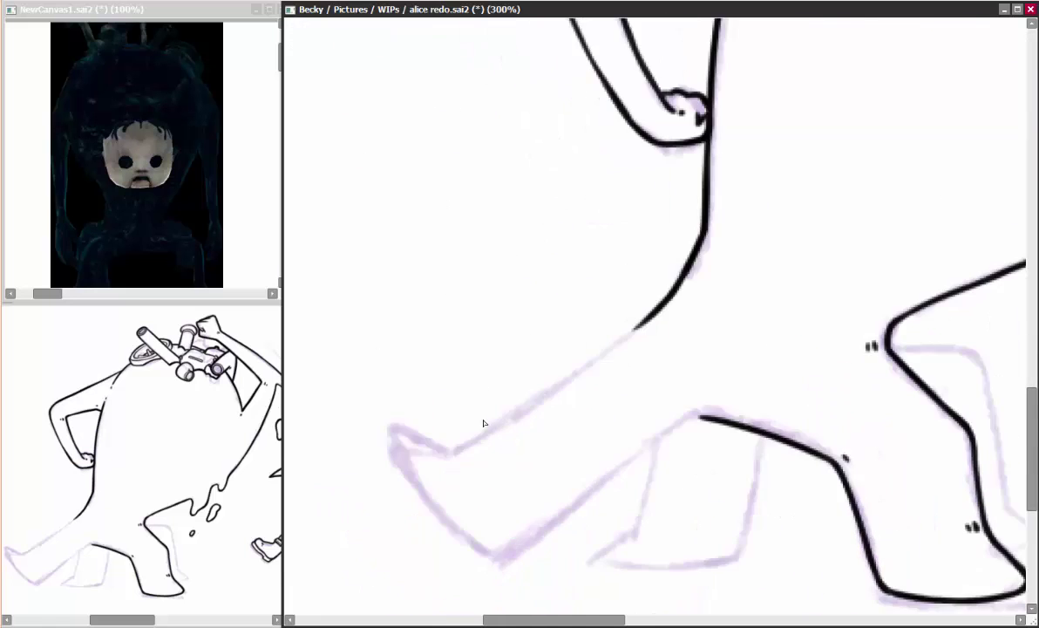
scroll(717, 447, "down", 3)
left_click_drag(496, 397, 696, 295)
scroll(660, 436, "up", 3)
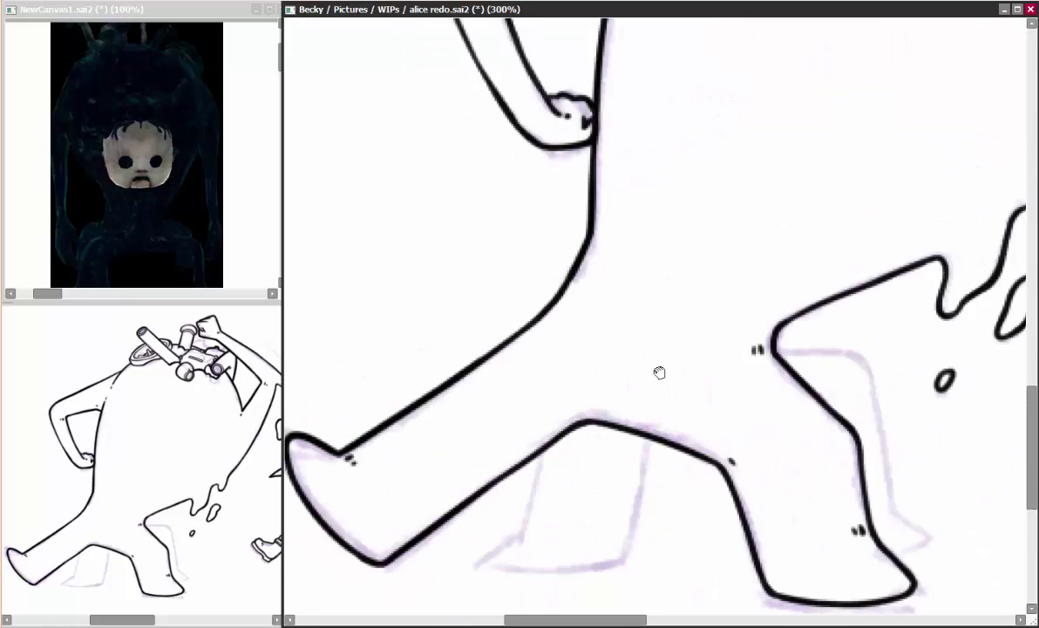
Ink the monster's two far legs and feet behind the front legs, with small accent marks at the joints.
scroll(661, 436, "down", 3)
left_click_drag(575, 336, 676, 388)
left_click_drag(784, 366, 349, 436)
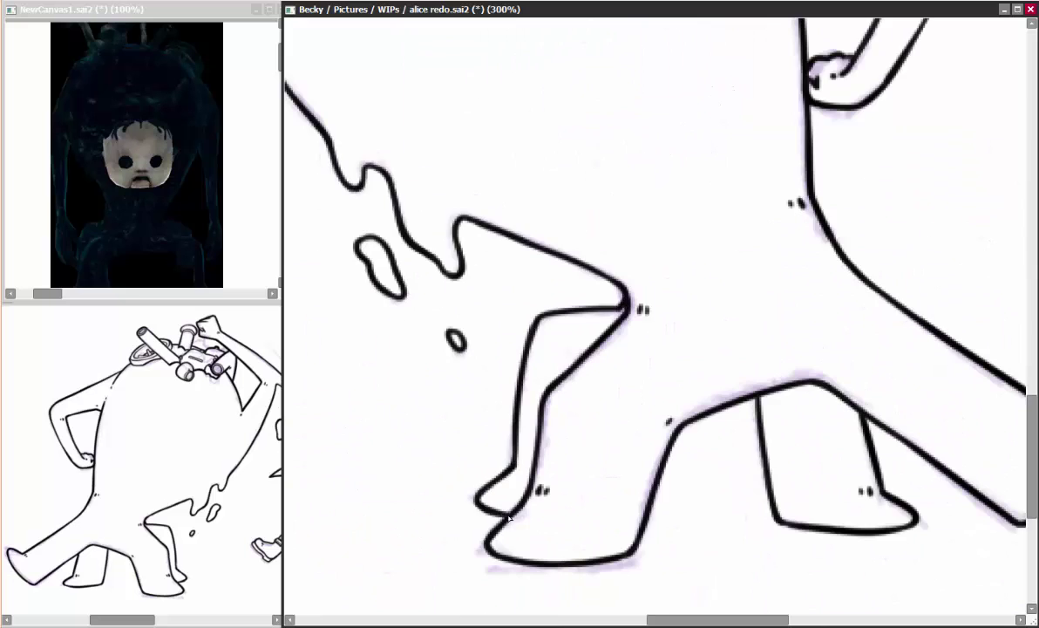
Ink the doll face's round double-rimmed eyes, nose marks and frowning mouth.
scroll(649, 387, "up", 5)
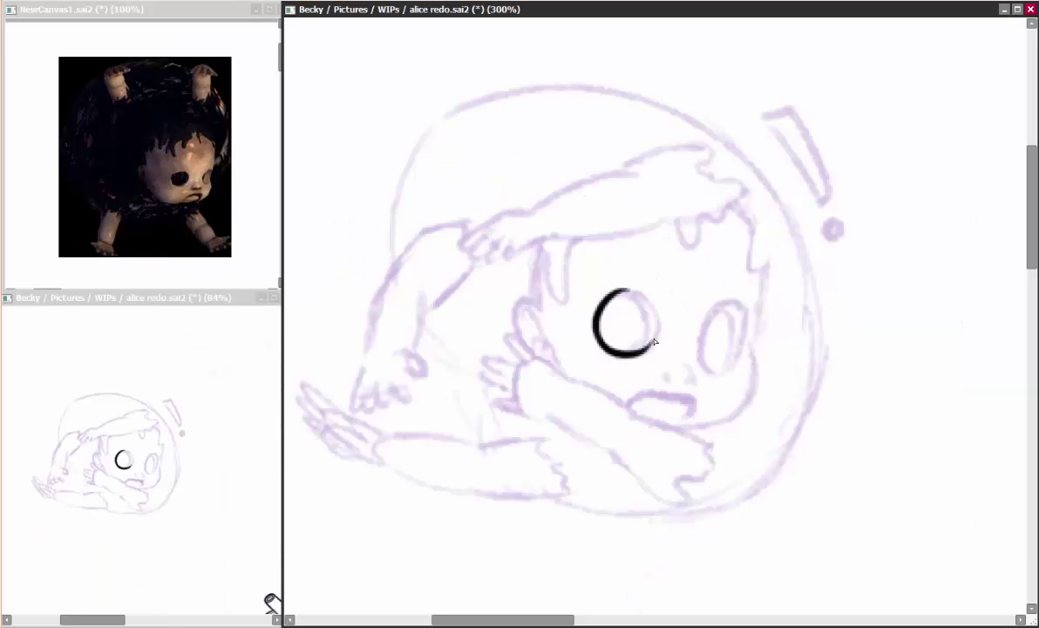
left_click_drag(641, 294, 629, 354)
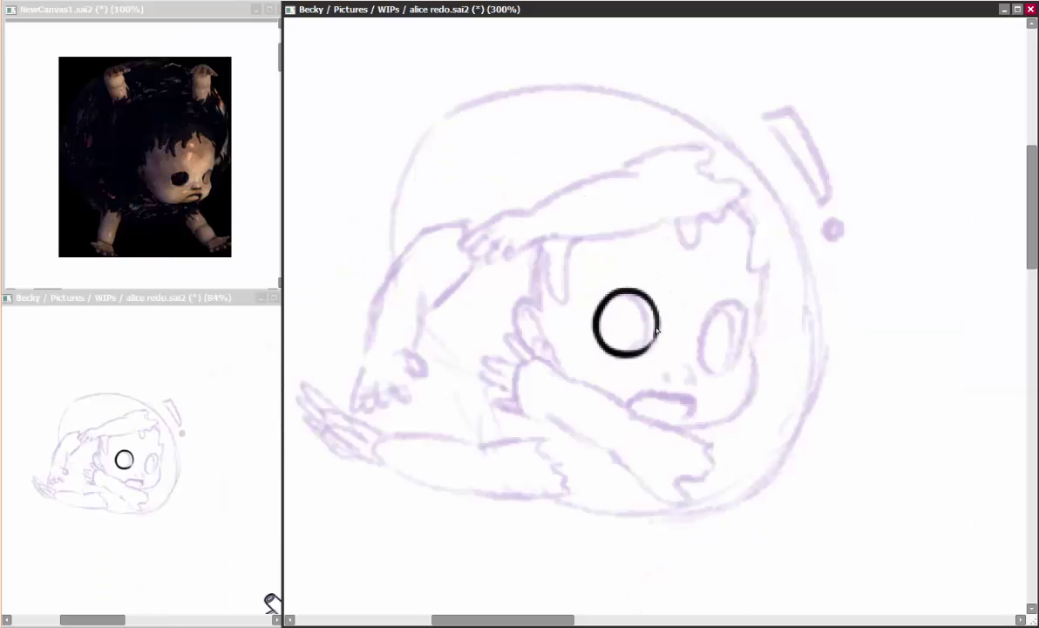
left_click_drag(611, 300, 603, 347)
mouse_move(740, 305)
left_mouse_down()
mouse_move(709, 350)
mouse_move(742, 324)
mouse_move(734, 340)
left_mouse_up()
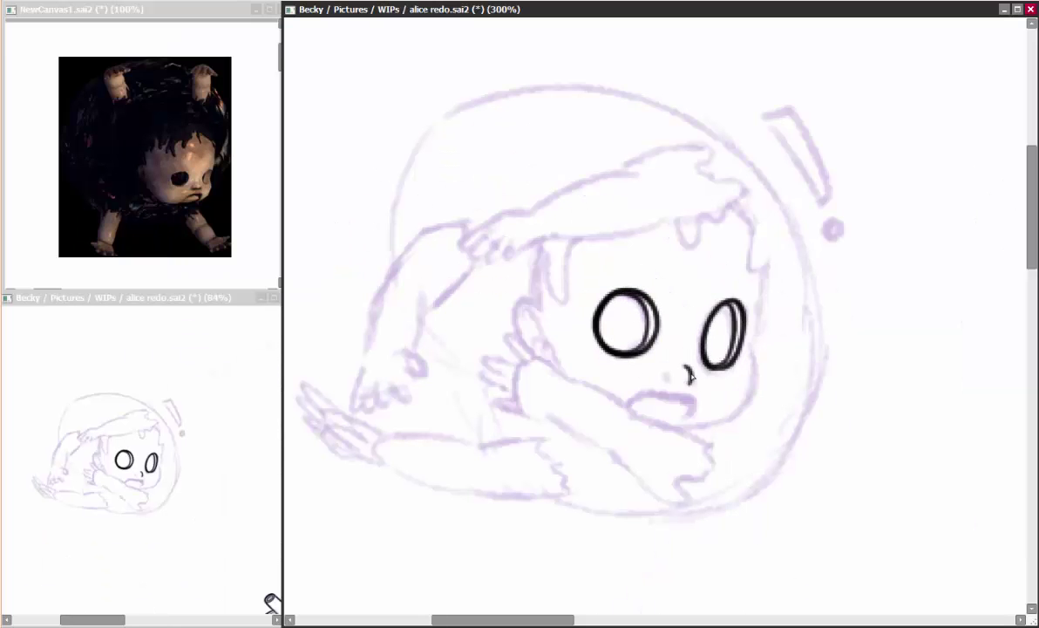
left_click_drag(638, 399, 693, 409)
Ink the doll creature's upper arm above the forehead, with its fingers and ragged torn end.
key("h")
key("h")
mouse_move(591, 177)
left_mouse_down()
mouse_move(523, 222)
mouse_move(480, 234)
left_mouse_up()
key("ctrl+z")
mouse_move(704, 185)
left_mouse_down()
mouse_move(464, 267)
mouse_move(503, 256)
mouse_move(493, 291)
left_mouse_up()
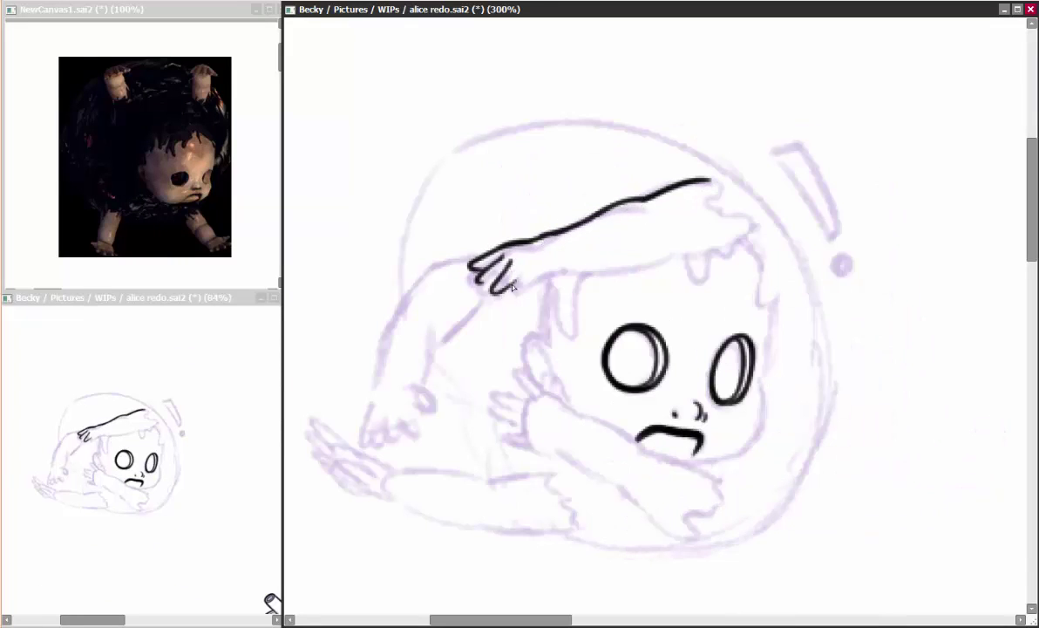
left_click_drag(532, 257, 611, 230)
key("ctrl+z")
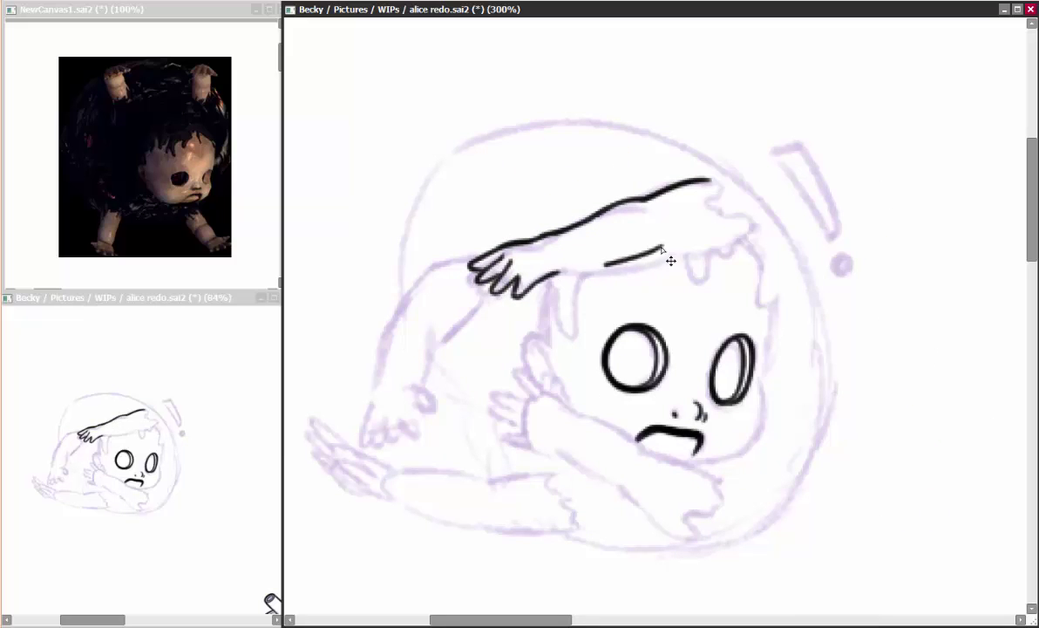
mouse_move(517, 257)
left_mouse_down()
mouse_move(698, 202)
mouse_move(745, 227)
left_mouse_up()
key("h")
key("h")
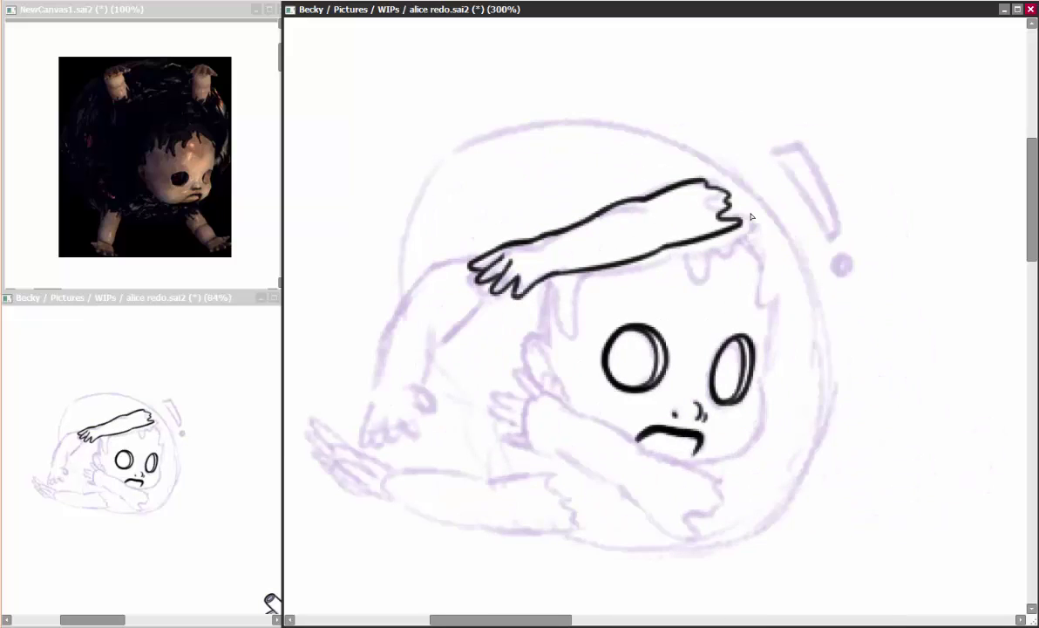
Ink the lower arm crossing in front of the doll's mouth, with spread fingers, ragged end and crease marks.
scroll(751, 216, "down", 2)
key("h")
left_click_drag(697, 297, 547, 360)
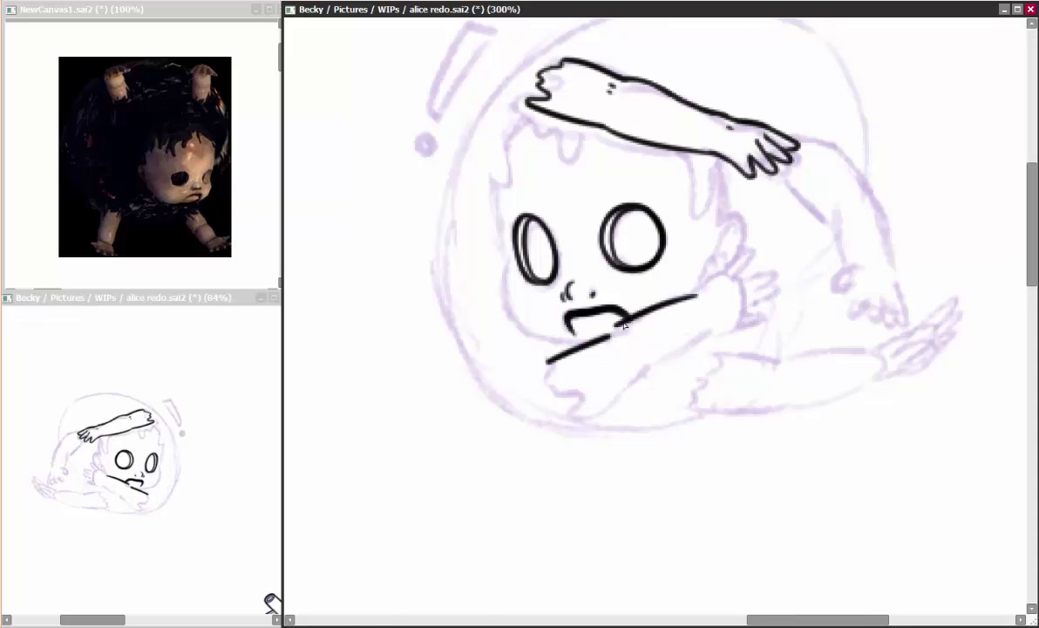
mouse_move(708, 261)
left_mouse_down()
mouse_move(755, 254)
mouse_move(718, 335)
mouse_move(586, 417)
left_mouse_up()
mouse_move(697, 299)
left_mouse_down()
mouse_move(549, 348)
mouse_move(540, 388)
left_mouse_up()
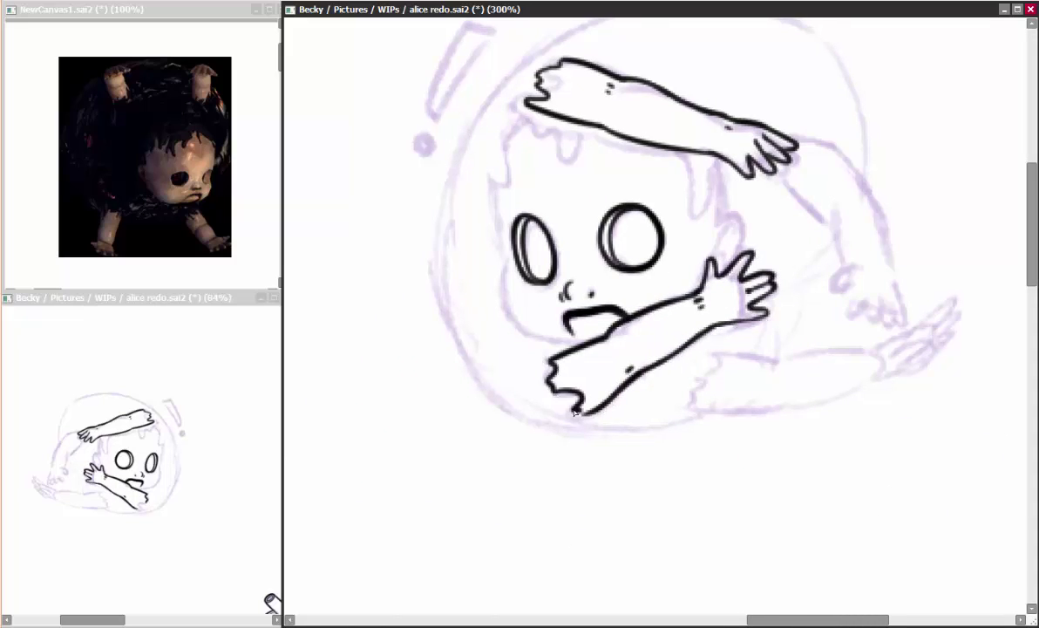
Ink the bent arm hanging behind the doll's head, from the upper hand down to its fingers.
key("h")
mouse_move(571, 228)
left_mouse_down()
mouse_move(639, 194)
mouse_move(549, 279)
mouse_move(529, 375)
mouse_move(544, 375)
left_mouse_up()
left_click_drag(548, 311, 524, 347)
key("h")
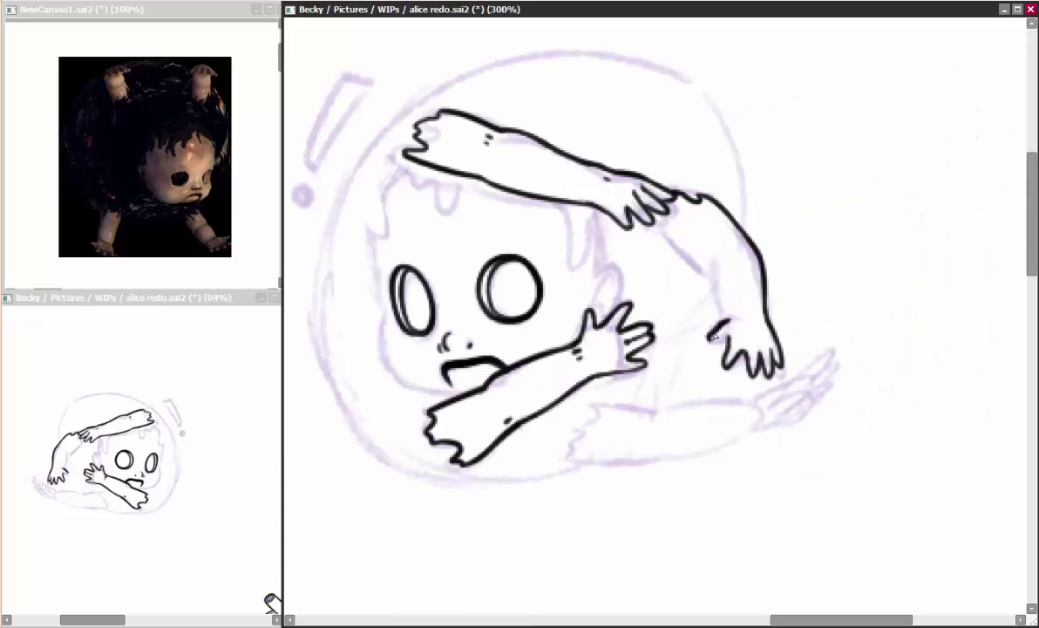
key("h")
mouse_move(546, 300)
left_mouse_down()
mouse_move(558, 245)
mouse_move(609, 197)
left_mouse_up()
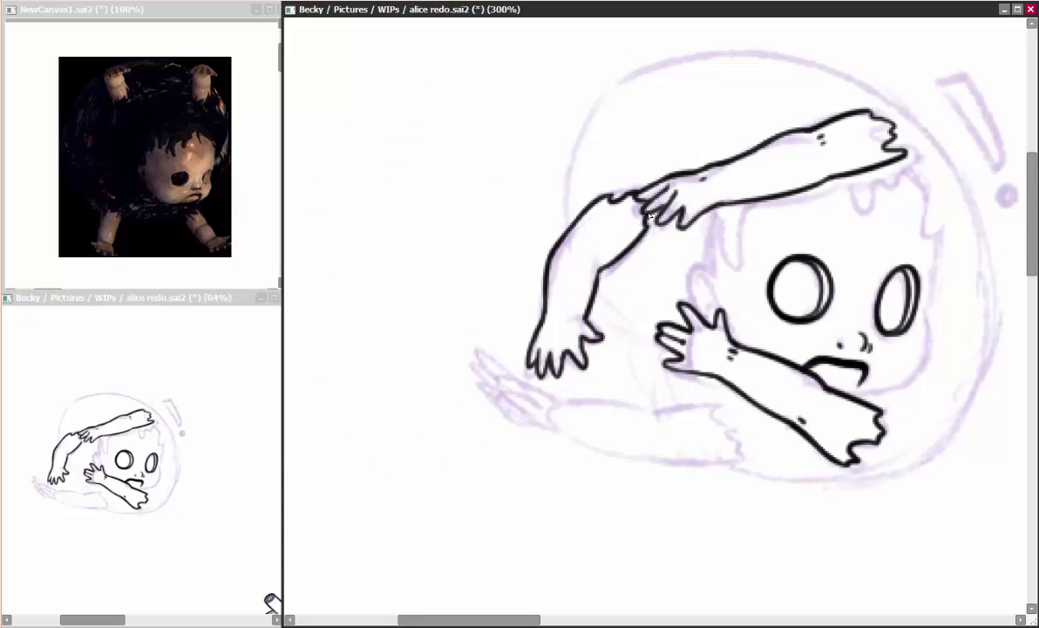
Ink the arm stretched along the ground, with its pointed fingers, lower edge and ragged end.
left_click_drag(520, 324, 436, 268)
key("h")
left_click_drag(619, 336, 849, 296)
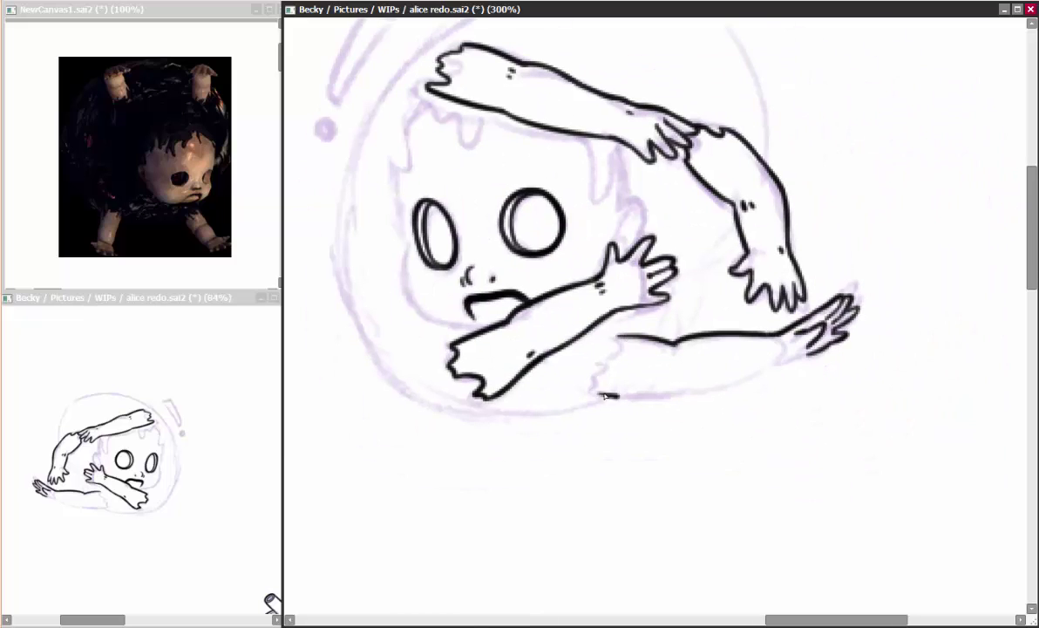
left_click_drag(558, 369, 760, 327)
Ink the large rounded body outline around the doll face and the body edge between the arms.
key("h")
left_click_drag(653, 218, 569, 307)
mouse_move(612, 78)
left_mouse_down()
mouse_move(481, 144)
mouse_move(454, 237)
left_mouse_up()
key("h")
left_click_drag(558, 83, 401, 261)
key("h")
left_click_drag(540, 471, 775, 449)
left_click_drag(828, 305, 776, 453)
left_click_drag(488, 332, 521, 375)
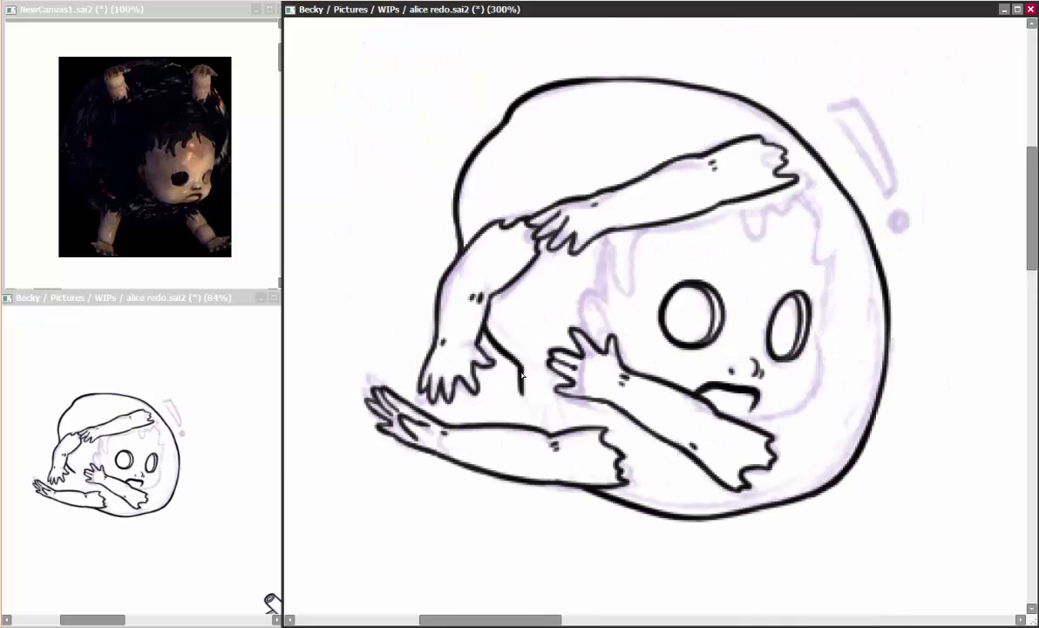
Ink the dripping hairline over the doll's forehead and the cheek contour beside its eye.
key("h")
key("h")
left_click_drag(602, 278, 723, 188)
key("h")
left_click_drag(471, 185, 450, 249)
key("h")
left_click_drag(767, 305, 757, 371)
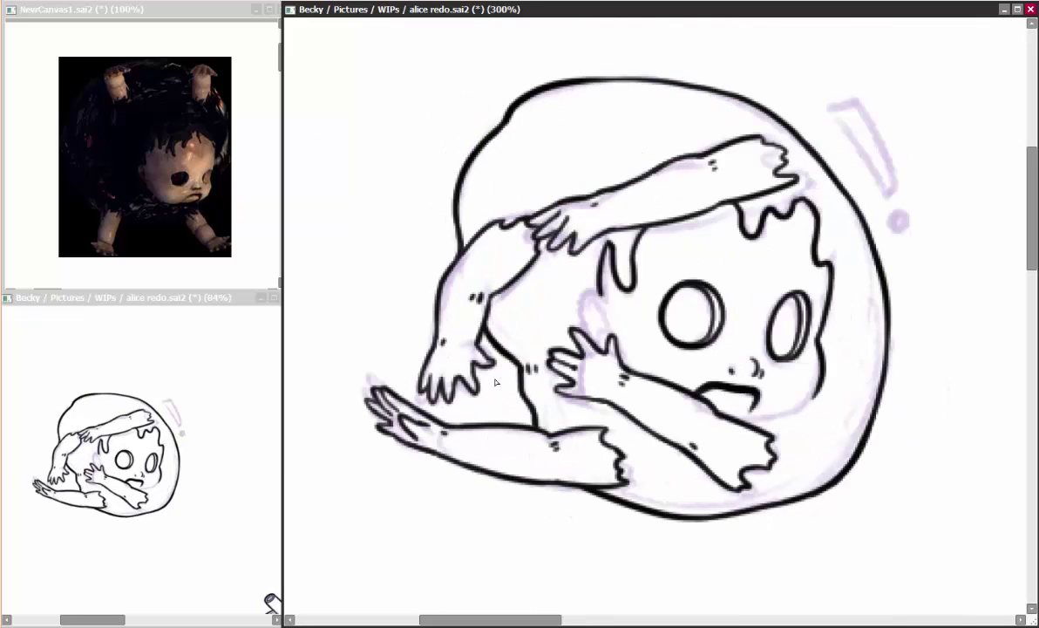
Ink the doll face's jawline and the ear above the raised hand.
left_click_drag(688, 398, 763, 363)
left_click_drag(562, 268, 537, 312)
key("h")
key("h")
key("h")
left_click_drag(492, 174, 495, 178)
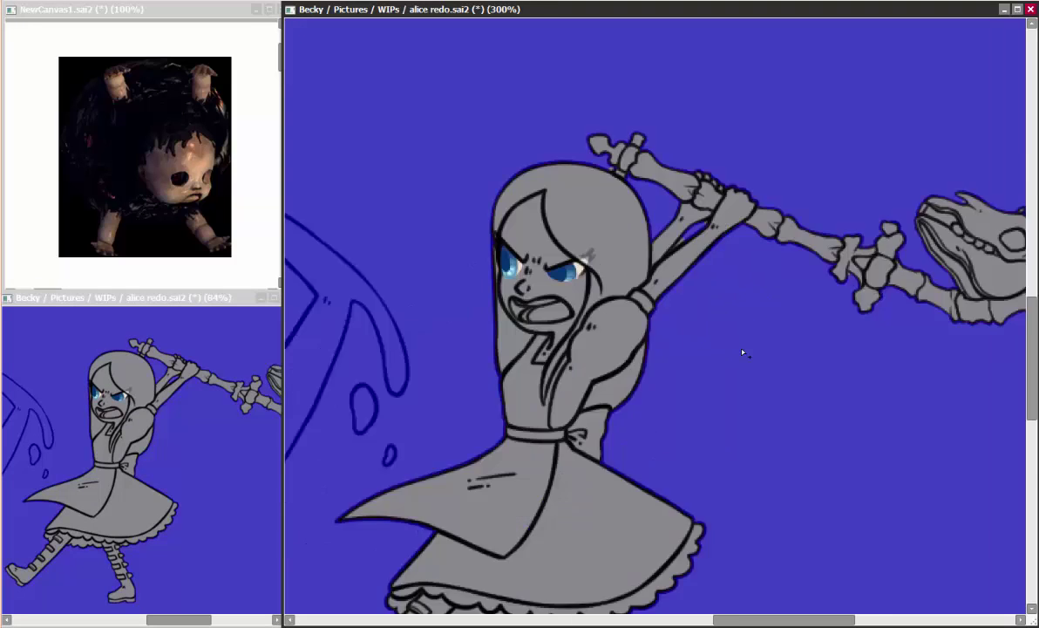
Fill Alice and the staff with a pale skin base, and colour her hair dark brown with luminance lowered to -21.
left_click_drag(743, 352, 590, 315)
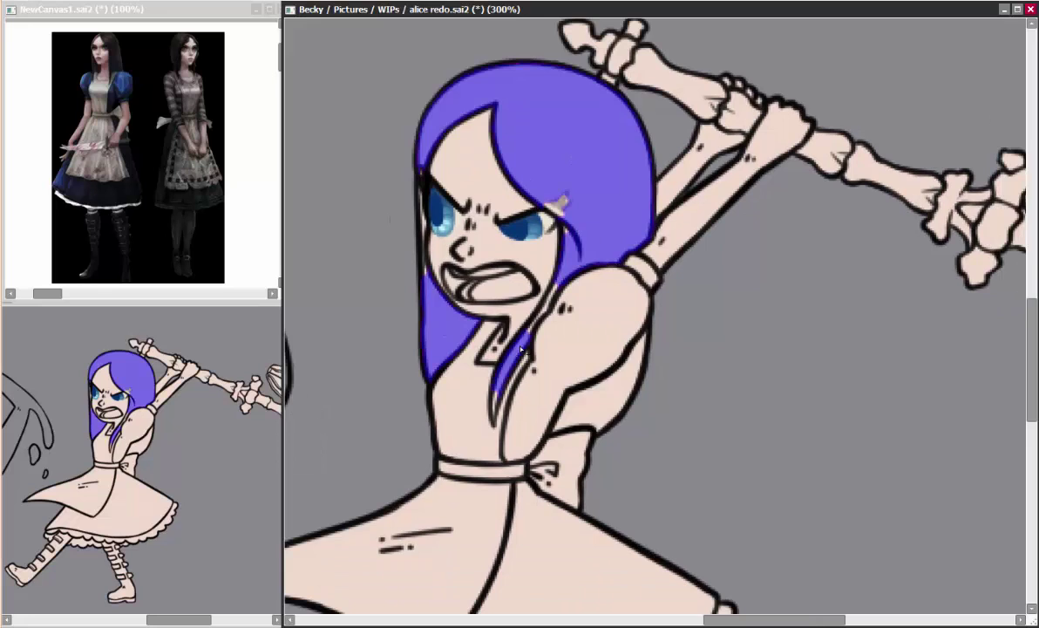
left_click(522, 349)
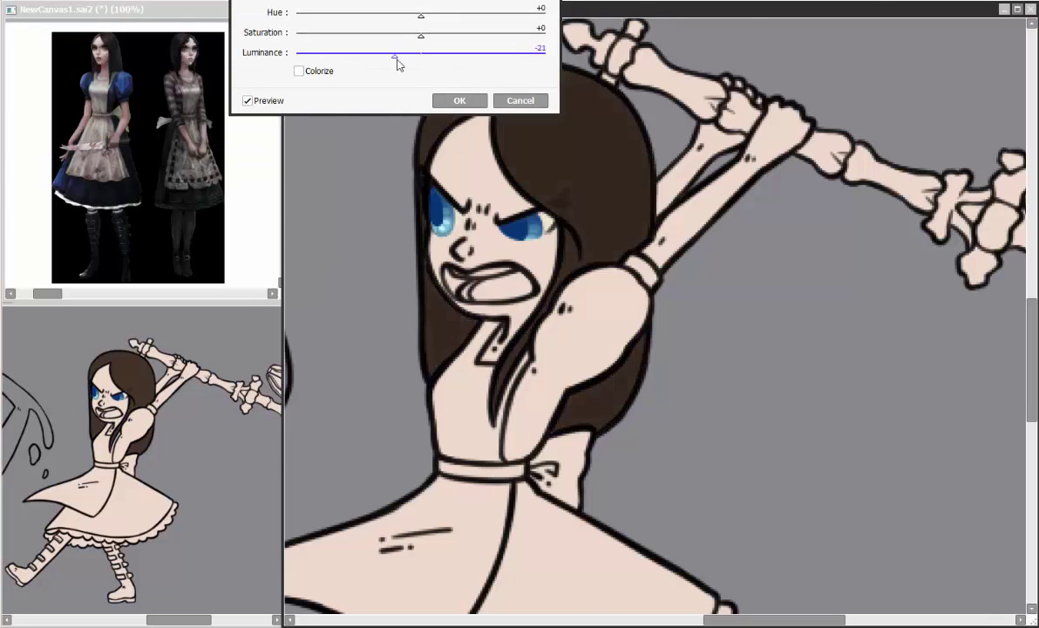
key("Return")
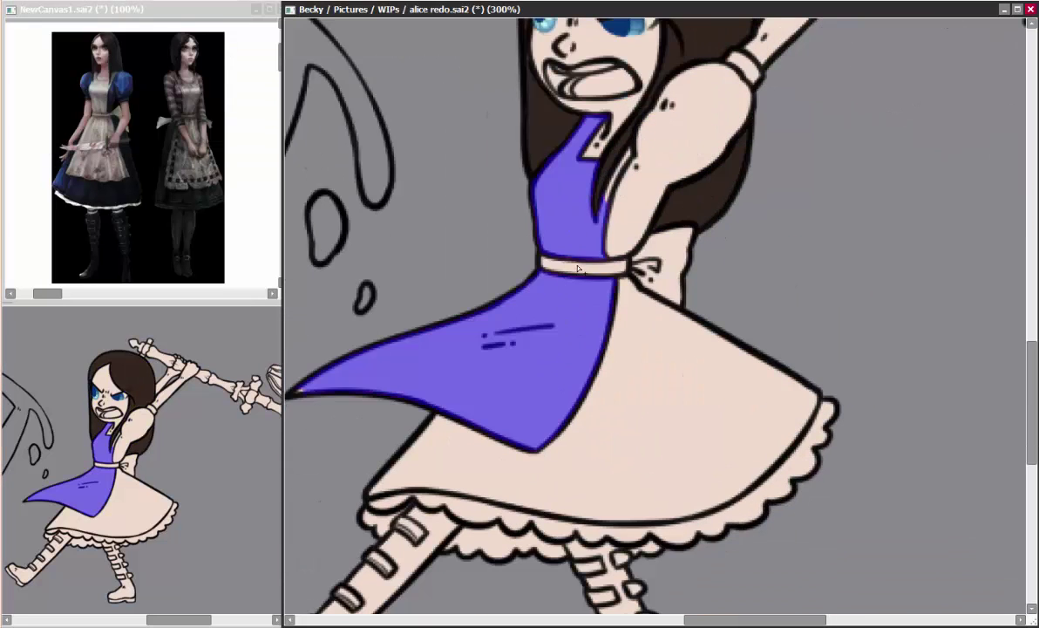
Select Alice's whole apron, including the waistband and back bow, and fill it pale pink.
left_click(647, 278)
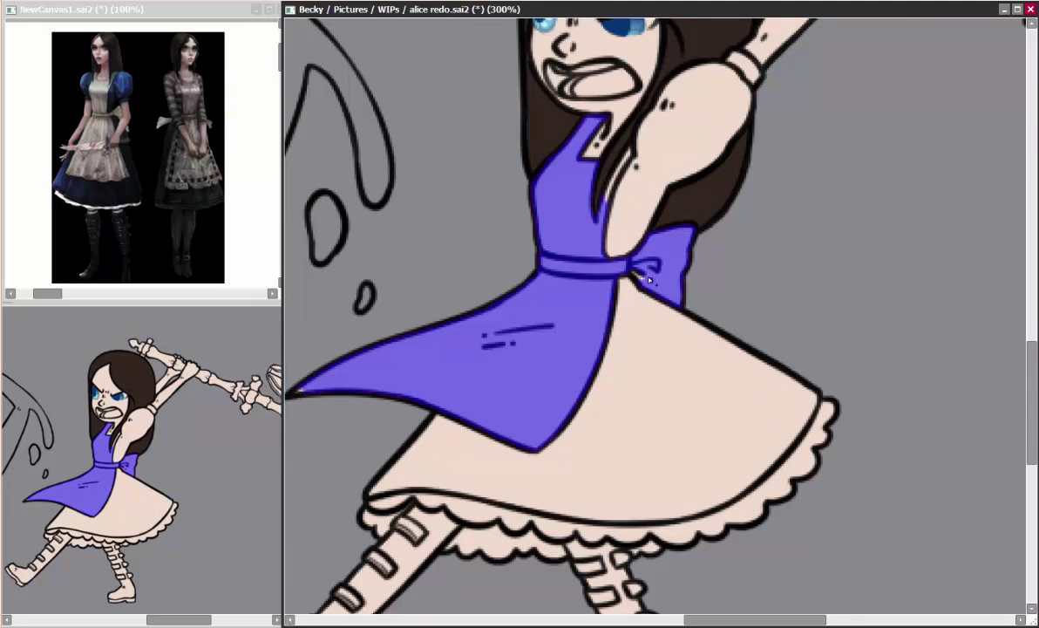
left_click_drag(616, 179, 577, 277)
key("ctrl+z")
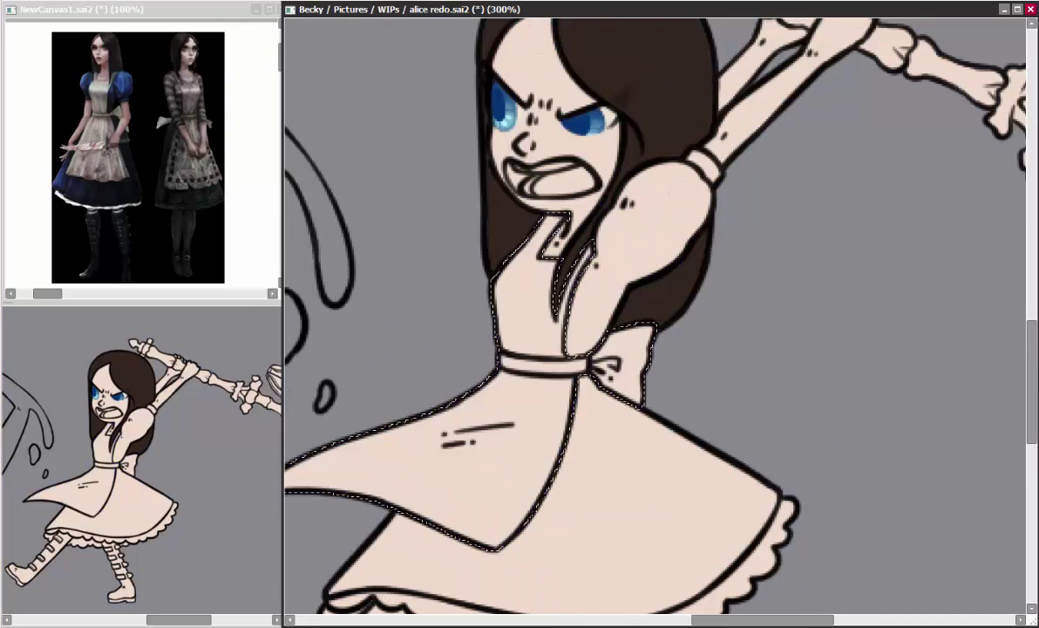
Select the puffed sleeve, cuff and skirt of Alice's dress and fill them medium blue.
left_click(628, 244)
left_click_drag(524, 523, 545, 358)
left_click(364, 425)
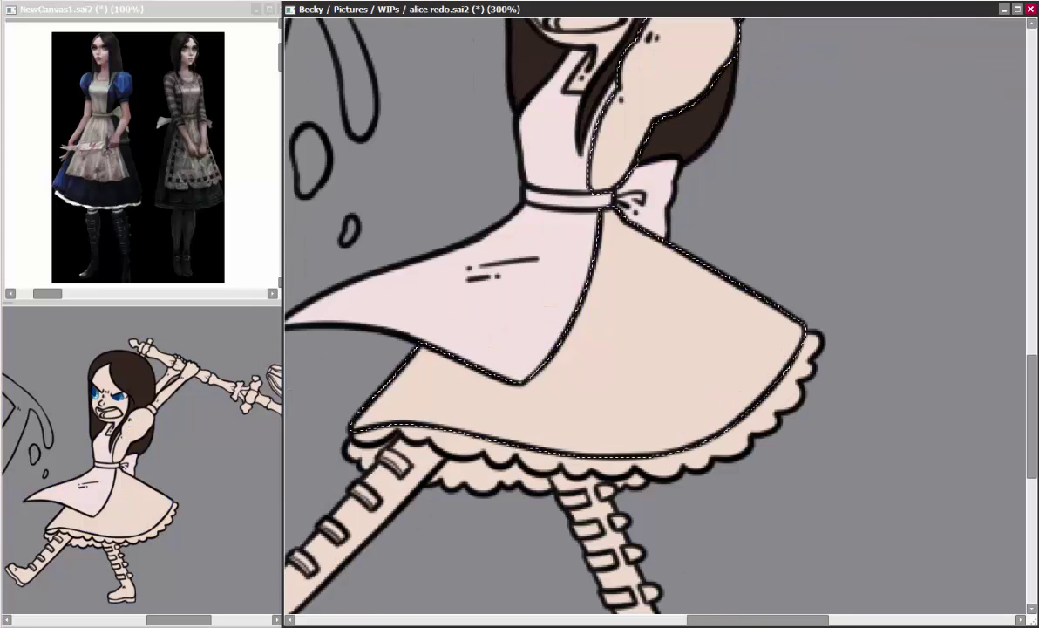
left_click_drag(625, 353, 673, 196)
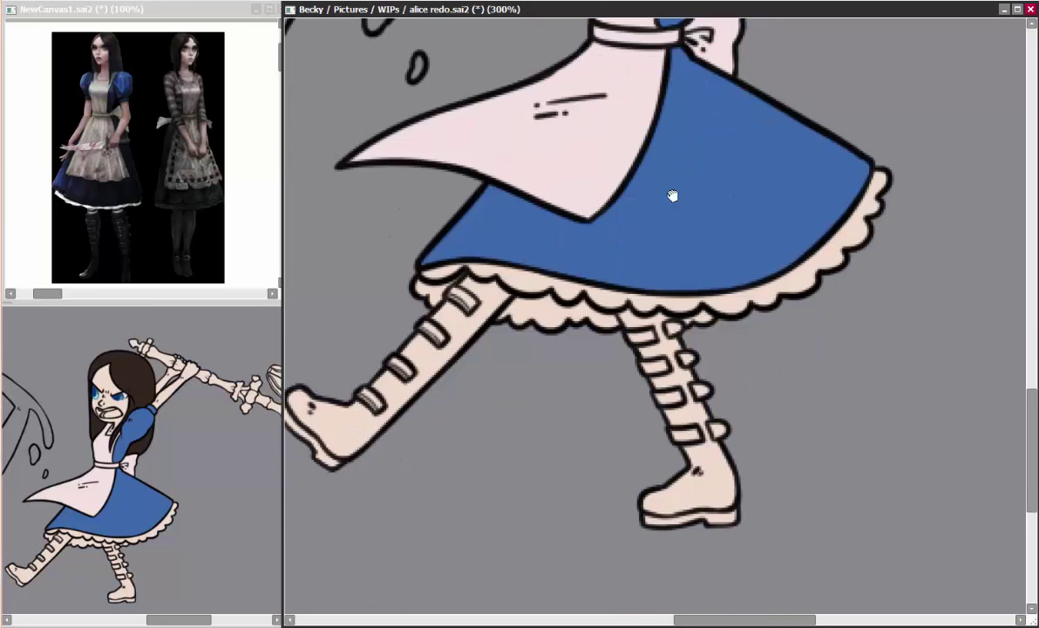
Select the scalloped petticoat frill under the skirt, fill it off-white and clear the selection.
left_click(691, 292)
left_click(438, 296)
left_click(466, 275)
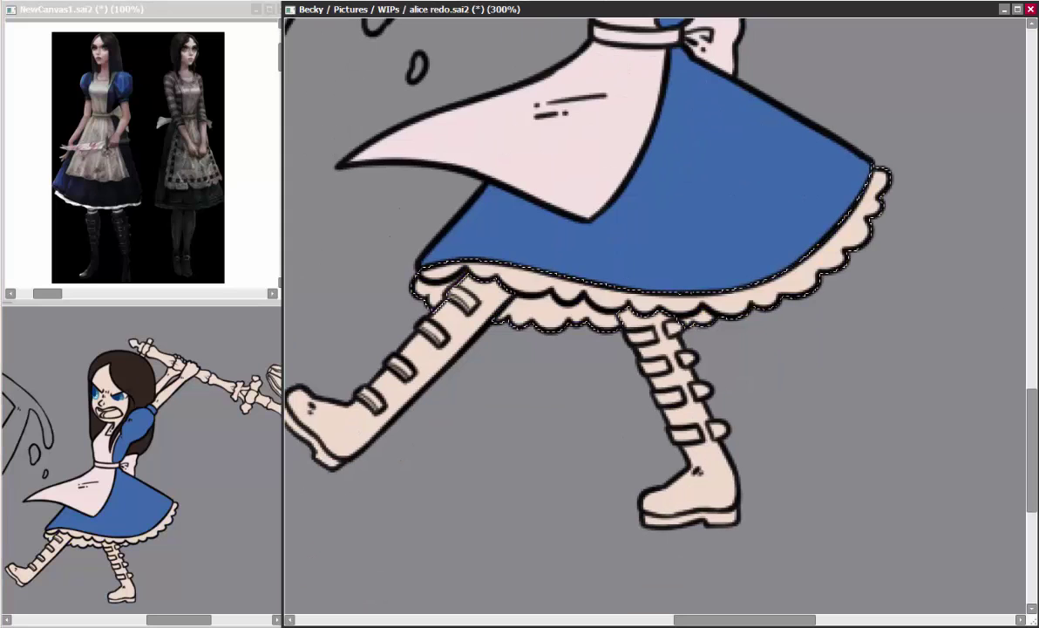
key("ctrl+d")
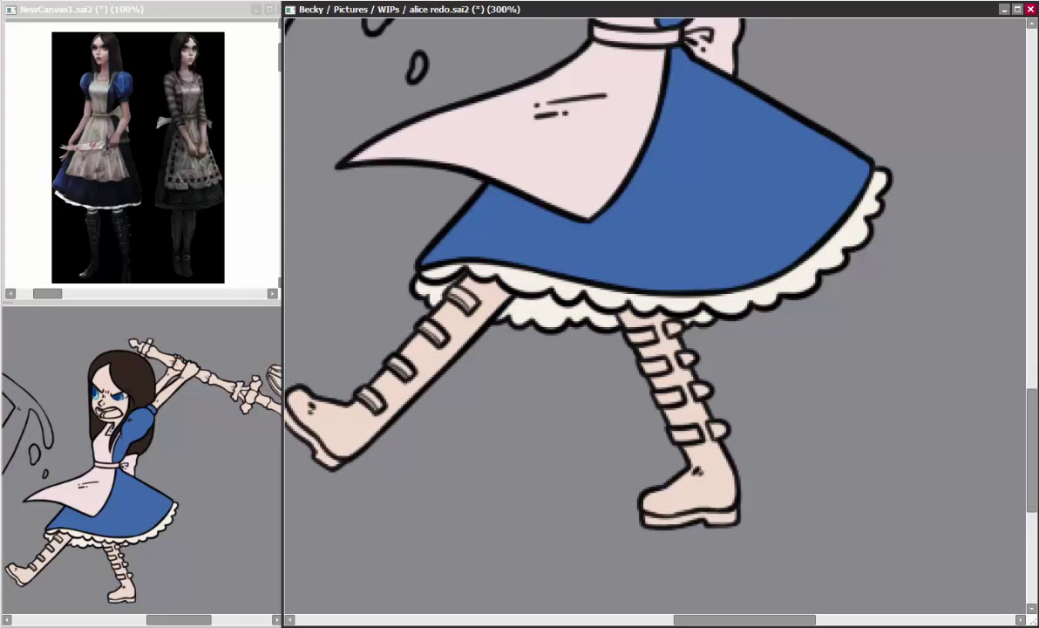
Select both of Alice's boots without straps and soles, and colour them near-black with reduced luminance.
left_click_drag(313, 406, 349, 322)
left_click(350, 323)
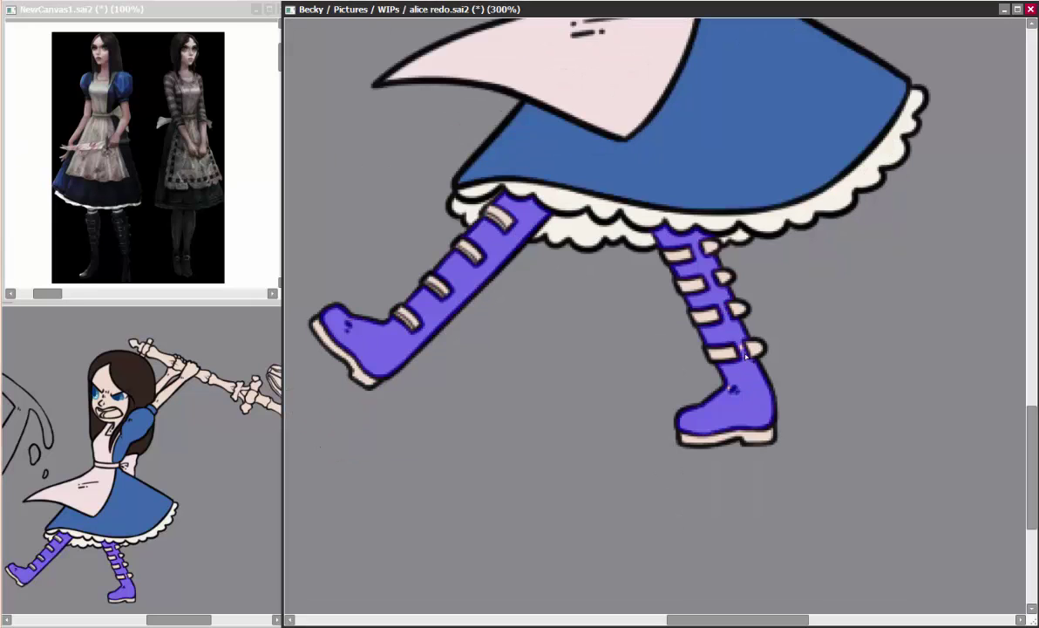
key("ctrl+u")
mouse_move(421, 53)
left_mouse_down()
mouse_move(523, 52)
mouse_move(383, 52)
mouse_move(404, 59)
left_mouse_up()
key("Return")
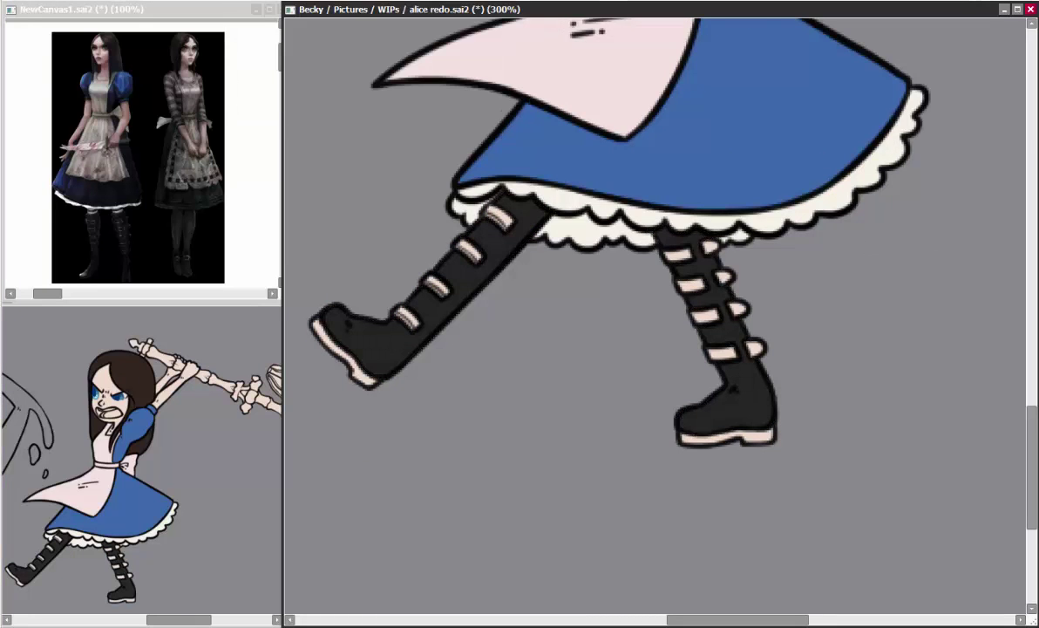
Select the boot soles and all the straps and fill them dark.
left_click_drag(315, 328, 371, 380)
left_click_drag(406, 316, 498, 218)
left_click_drag(666, 259, 689, 410)
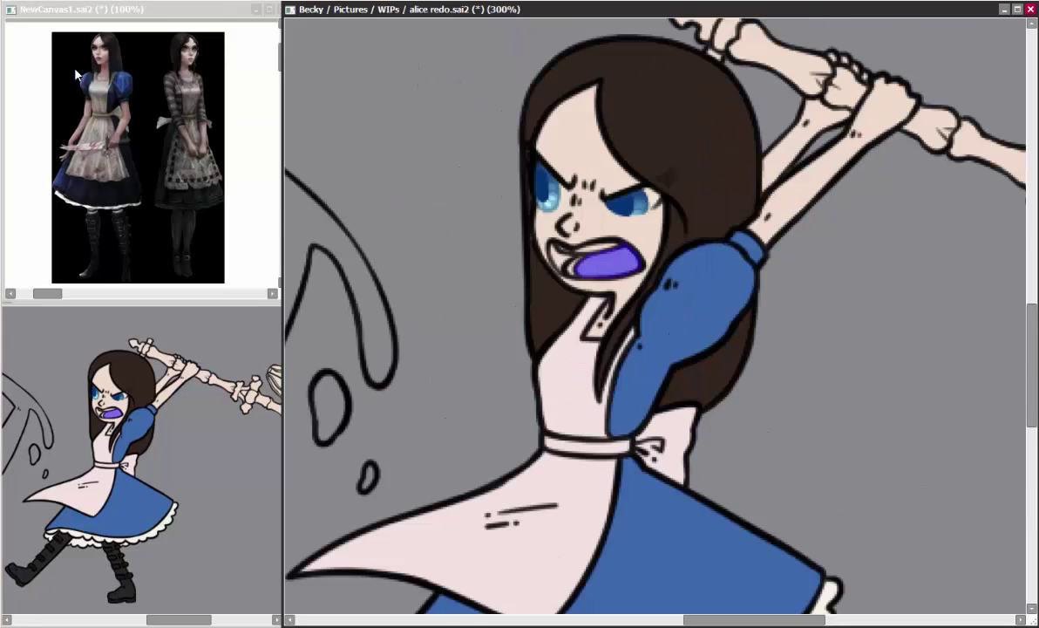
Fill Alice's tongue pink, the inside of her mouth dark red and her teeth white.
left_click(564, 258)
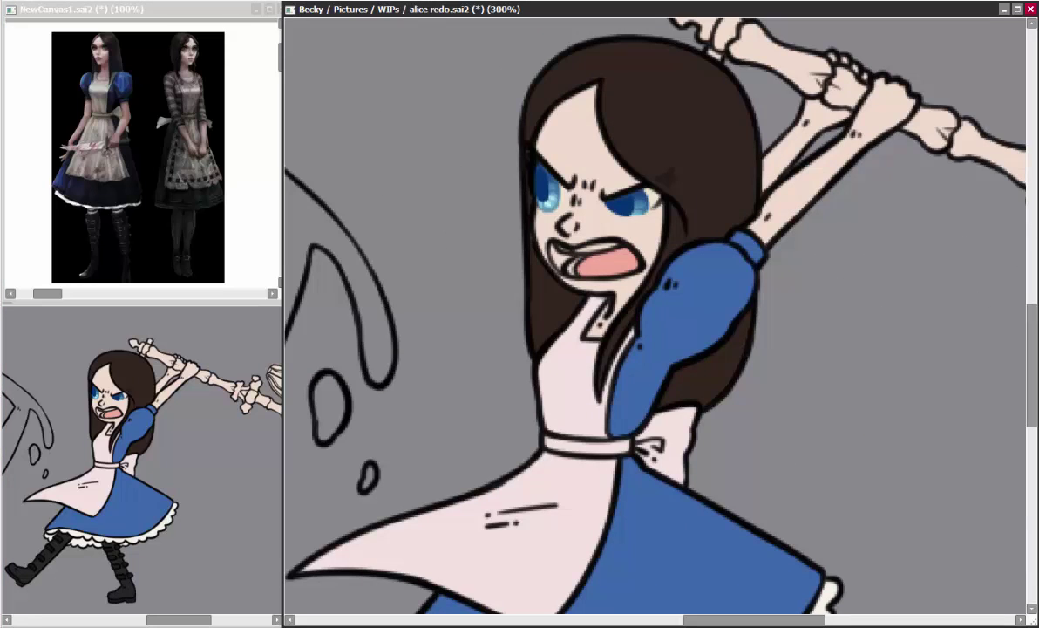
left_click(559, 254)
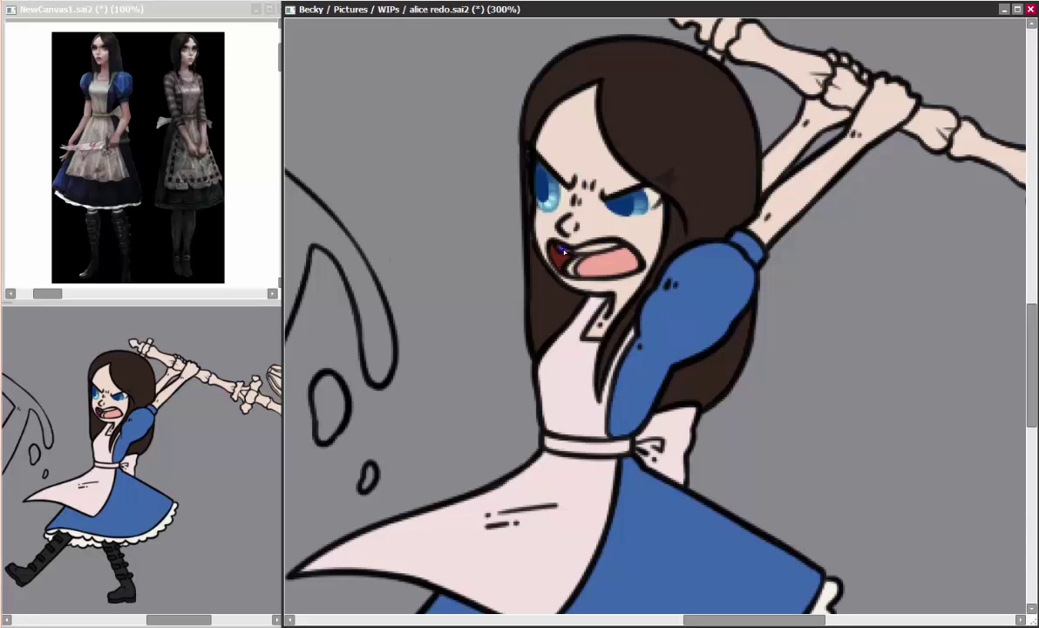
key("ctrl+d")
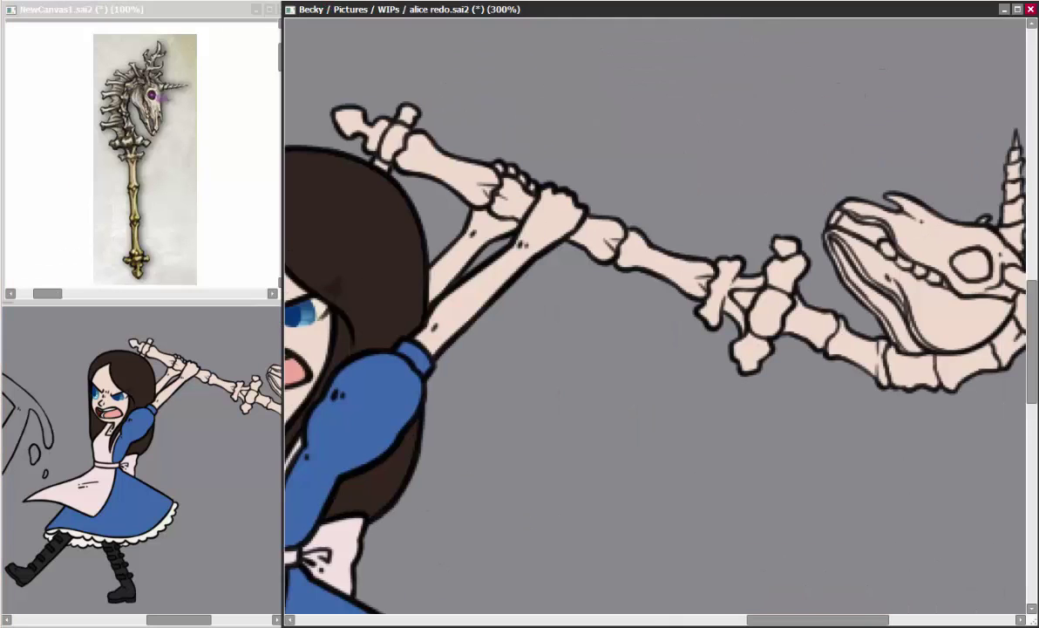
Select the entire bone staff, including the horse skull, horn and antlers, and fill it beige.
left_click_drag(340, 131, 475, 199)
mouse_move(546, 203)
left_mouse_down()
mouse_move(578, 249)
mouse_move(725, 300)
mouse_move(723, 344)
left_mouse_up()
left_click_drag(785, 349, 555, 386)
mouse_move(610, 262)
left_mouse_down()
mouse_move(663, 366)
mouse_move(689, 296)
mouse_move(783, 279)
left_mouse_up()
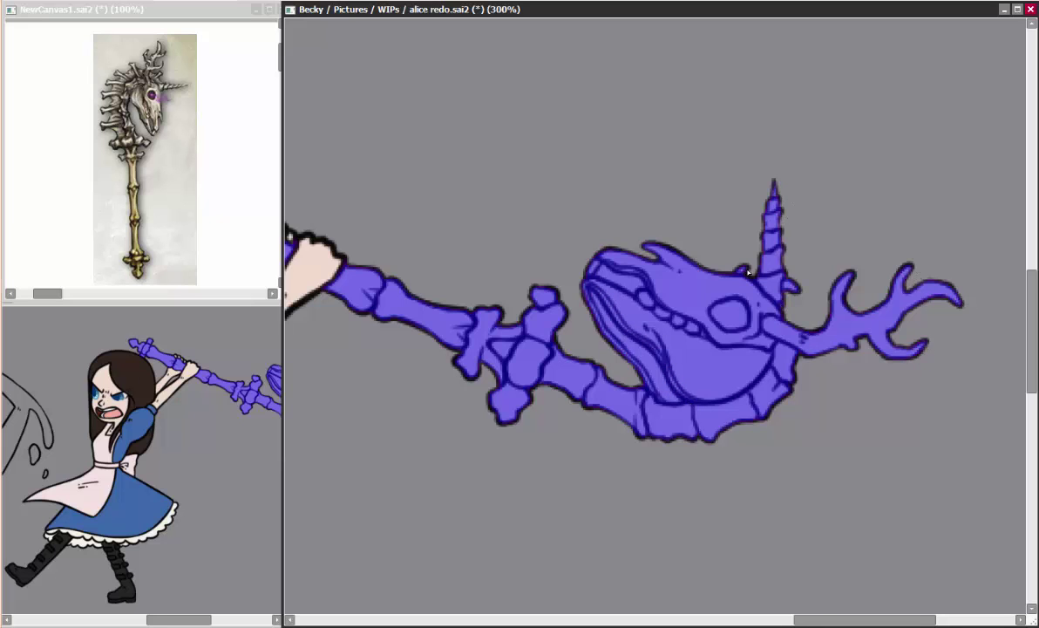
key("ctrl+d")
Apply a pinkish-brown gradient to the handle end and crossed bones of the staff.
key("h")
key("h")
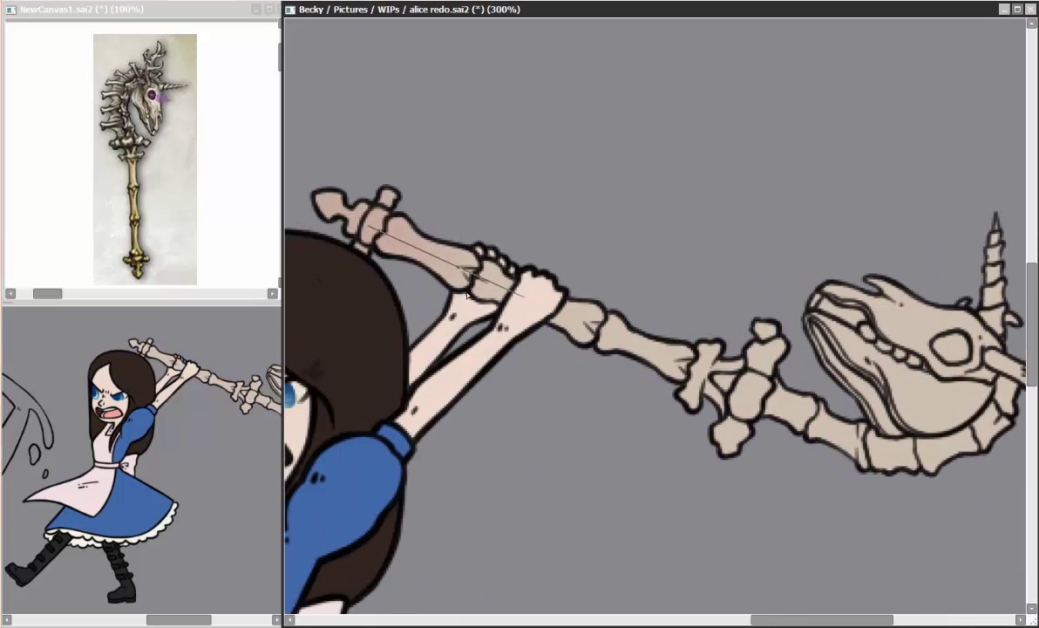
left_click_drag(803, 288, 874, 321)
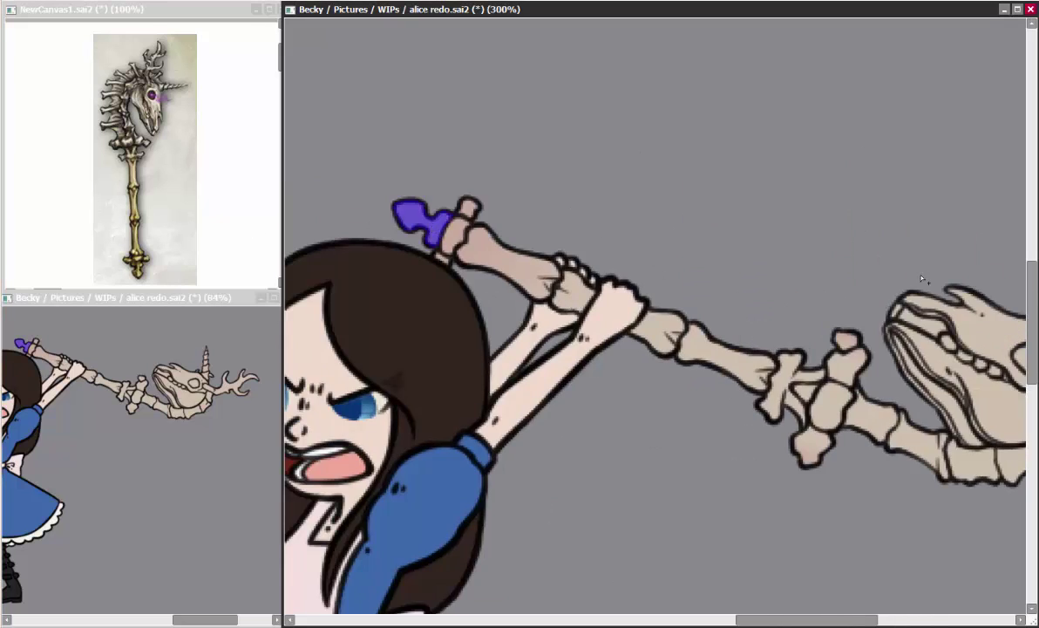
Select the inside of the horse skull's mouth on the staff and darken it to brown with a hue adjustment.
key("ctrl+d")
left_click_drag(922, 279, 749, 261)
key("h")
key("h")
mouse_move(584, 401)
left_mouse_down()
mouse_move(523, 318)
mouse_move(558, 283)
left_mouse_up()
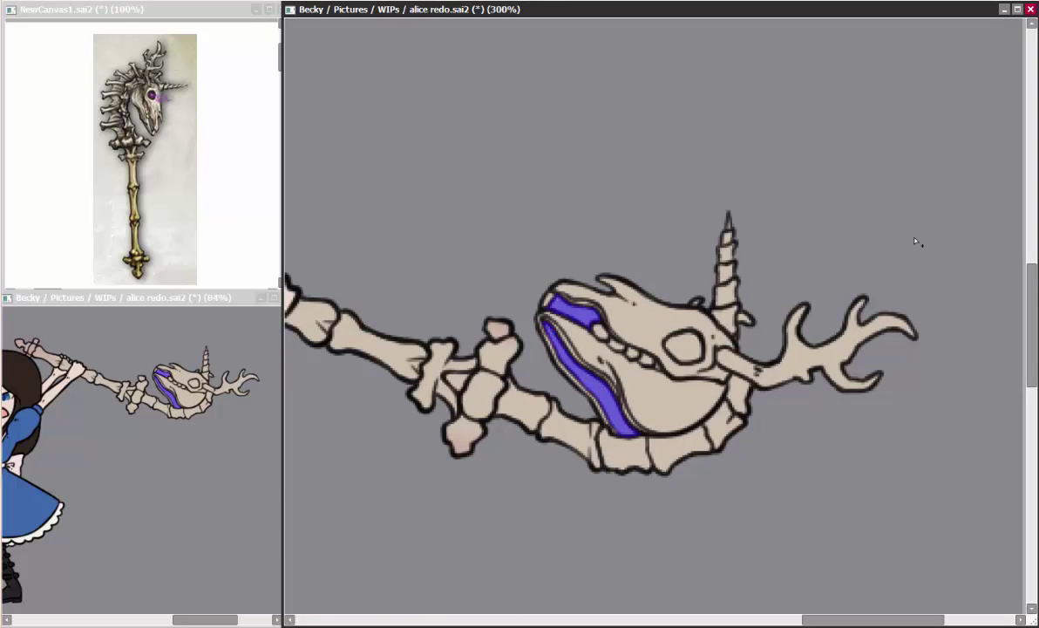
key("h")
key("h")
key("ctrl+u")
left_click(456, 100)
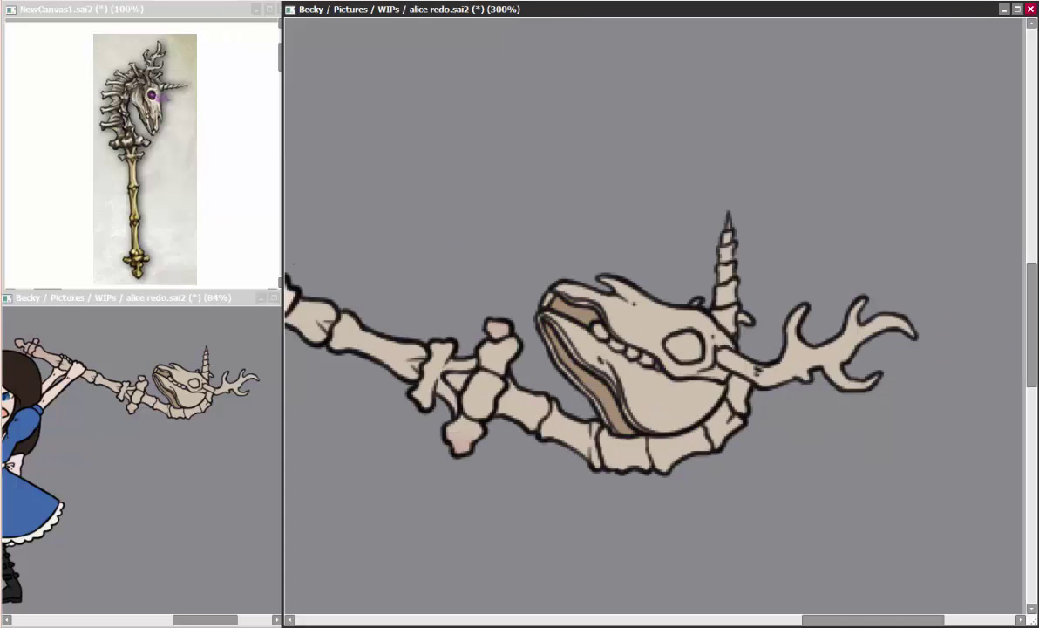
Add the note "OMG THE SPINES" and sketch rough spines with curved webbing along the back of the staff's neck.
left_click_drag(540, 249, 738, 249)
key("h")
mouse_move(622, 309)
left_mouse_down()
mouse_move(526, 170)
mouse_move(578, 175)
left_mouse_up()
key("Home")
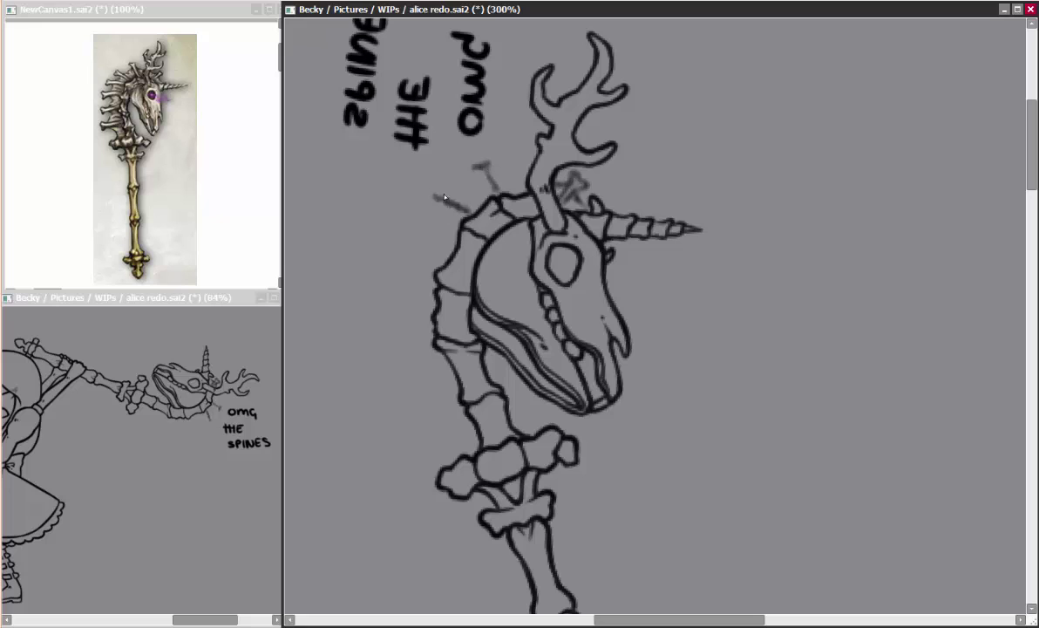
left_click_drag(455, 385, 398, 399)
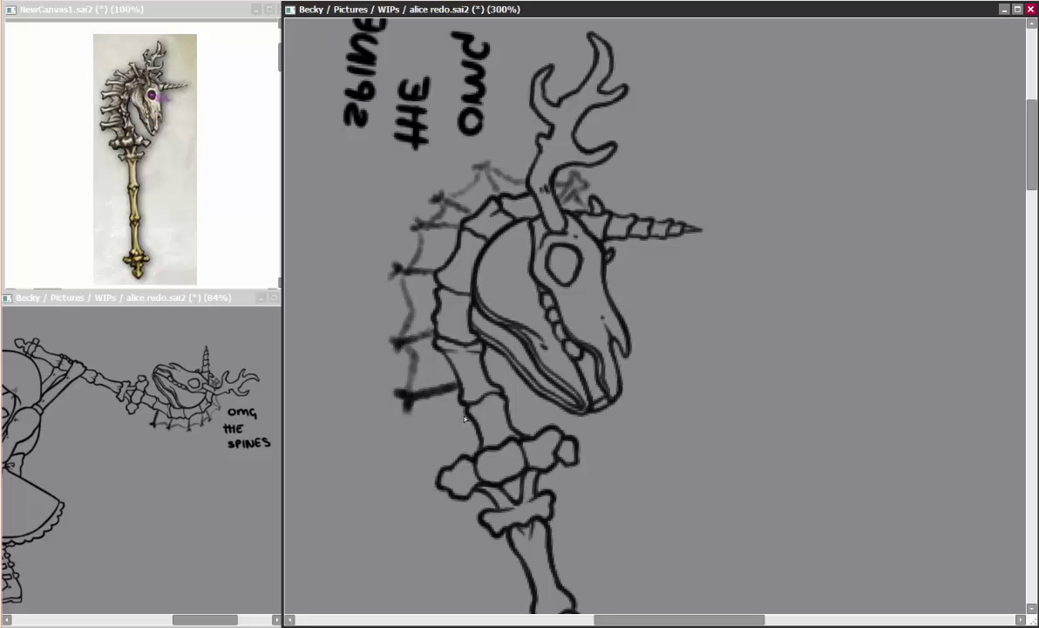
Ink the small spine bones along the staff's neck, with curved edges and short detail lines between them.
key("h")
key("Home")
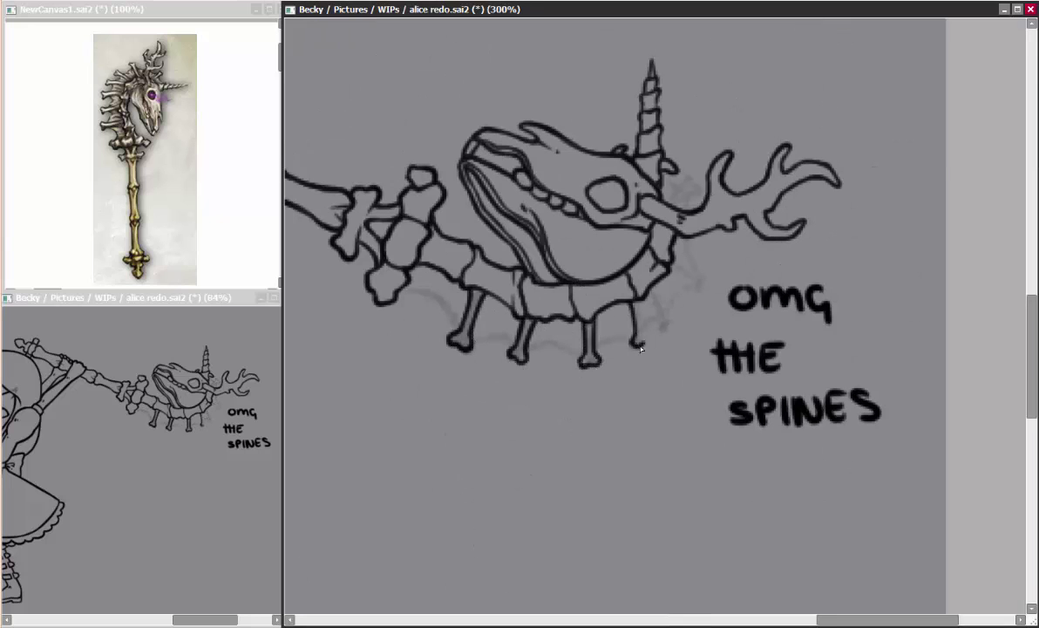
key("h")
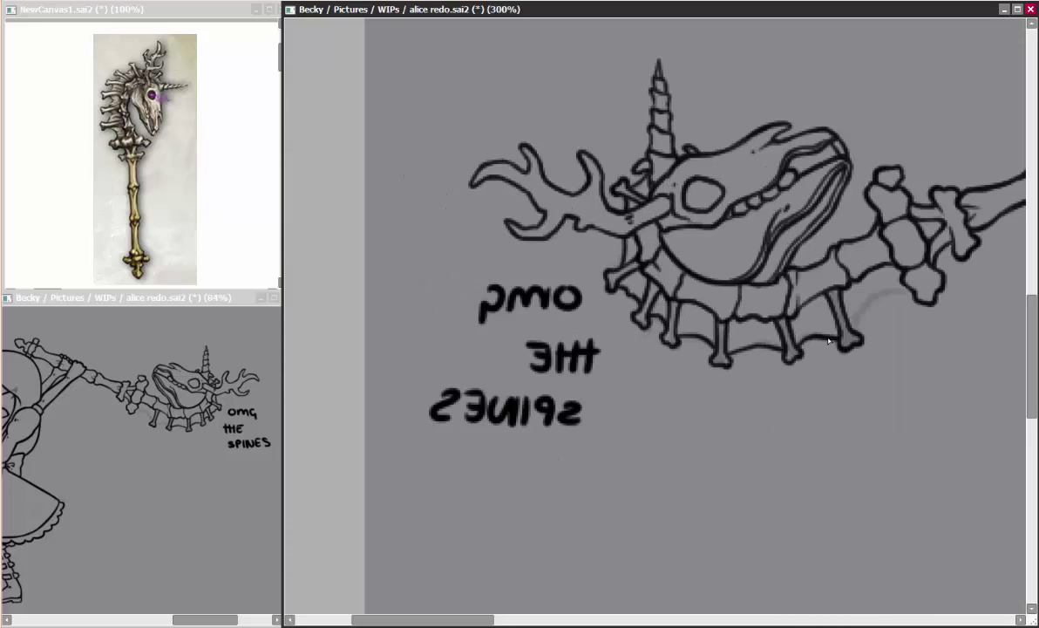
key("ctrl+z")
left_click_drag(688, 326, 692, 311)
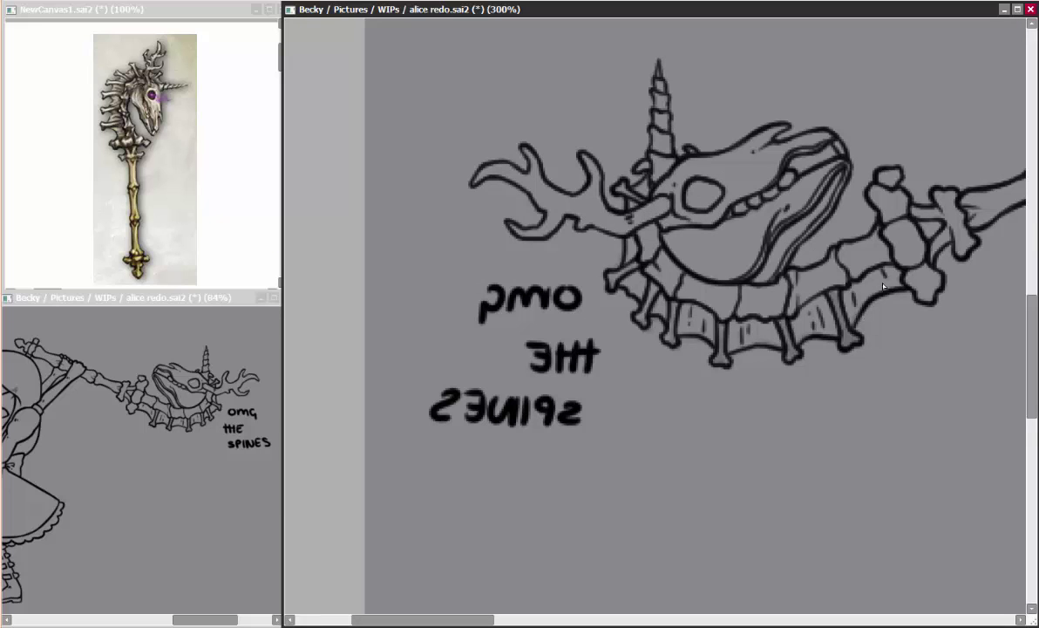
key("h")
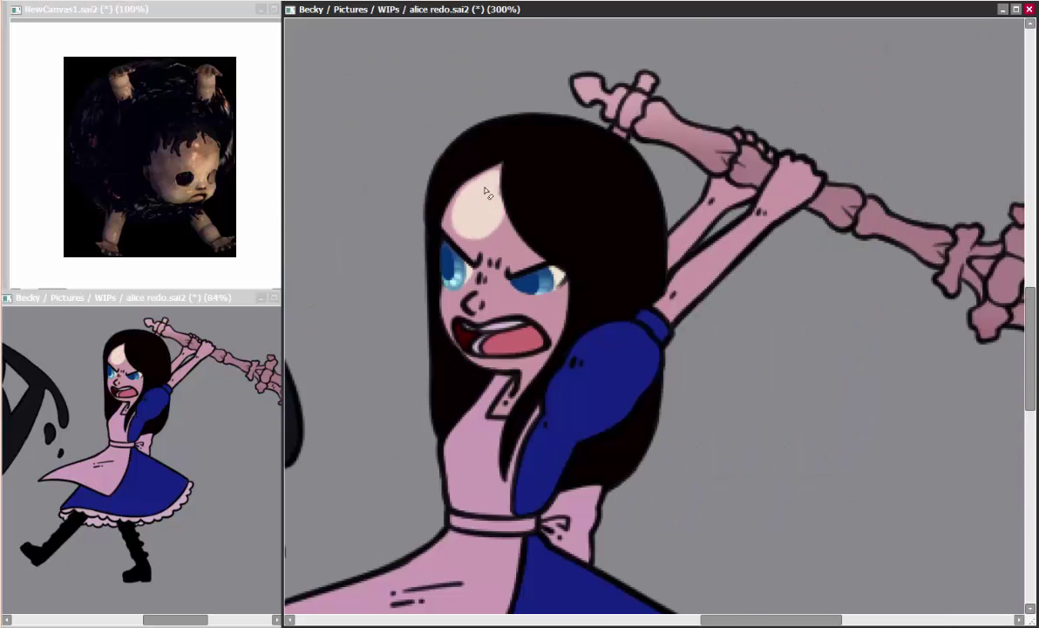
Erase the pink shade from Alice's forehead, the front of her face, her cheek, tongue and collar.
key("h")
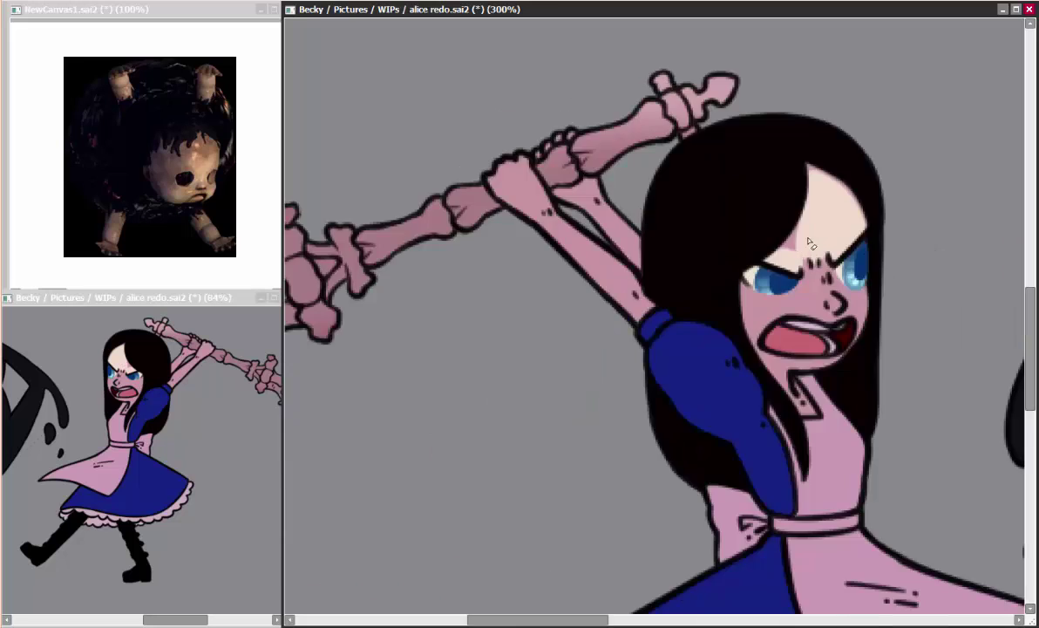
key("h")
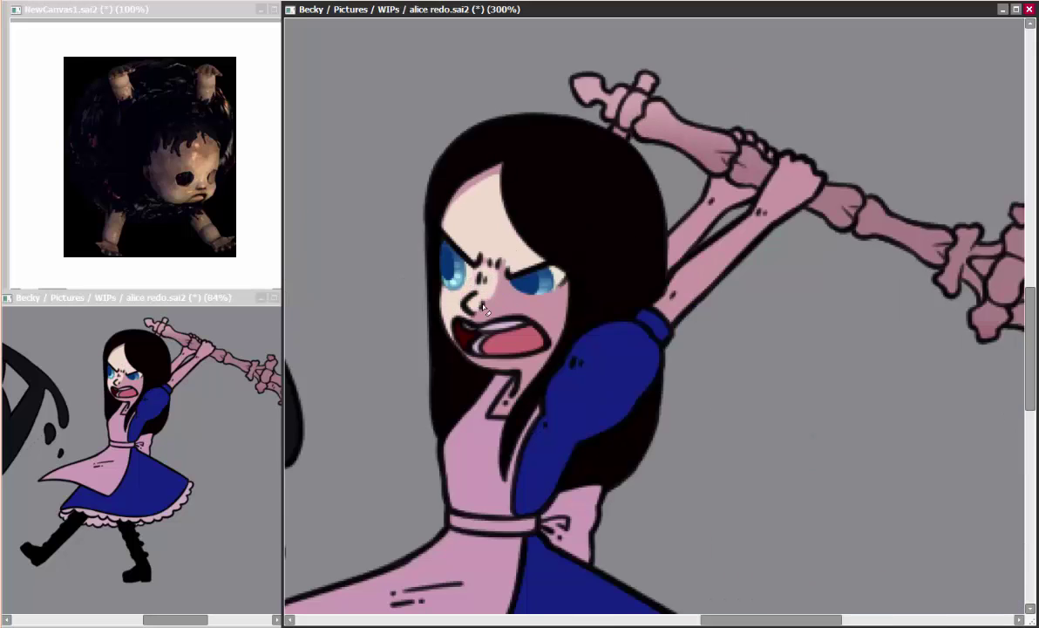
mouse_move(475, 277)
left_mouse_down()
mouse_move(519, 301)
mouse_move(493, 315)
left_mouse_up()
scroll(523, 305, "down", 1)
scroll(453, 322, "down", 5)
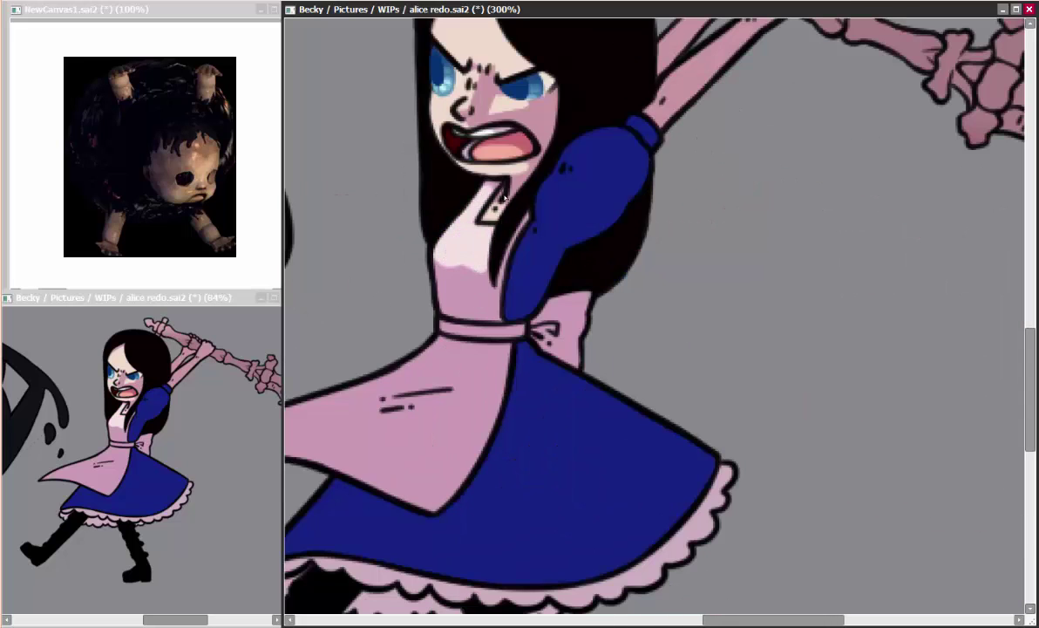
Erase the shade from the front of the waistband and the front part of the apron, leaving its rear fold shaded.
mouse_move(455, 274)
left_mouse_down()
mouse_move(494, 276)
mouse_move(570, 178)
left_mouse_up()
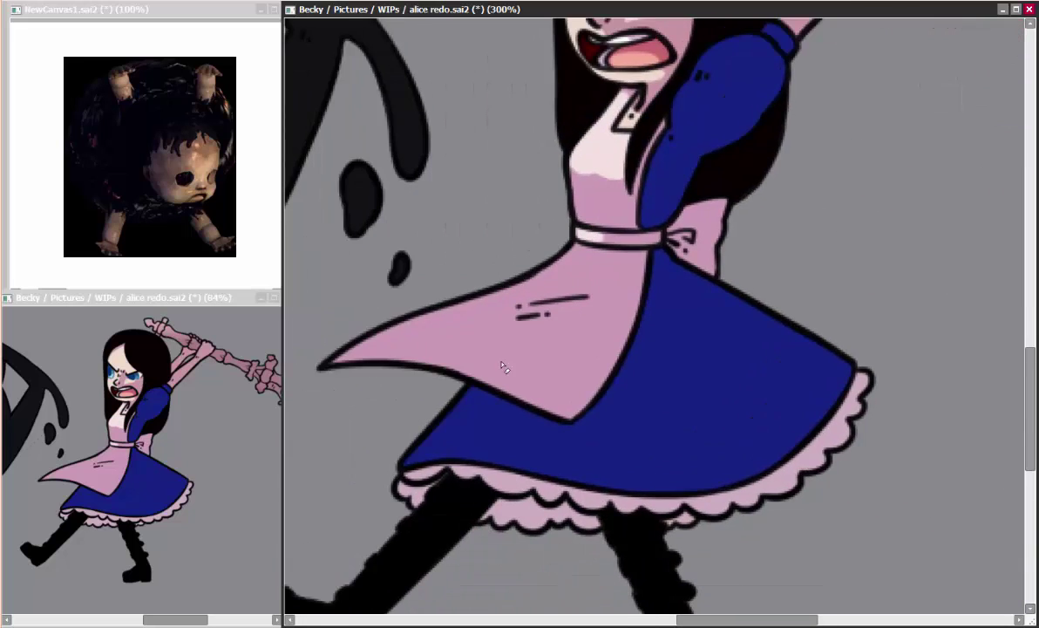
left_click_drag(484, 382, 579, 336)
mouse_move(577, 250)
left_mouse_down()
mouse_move(609, 277)
mouse_move(592, 315)
left_mouse_up()
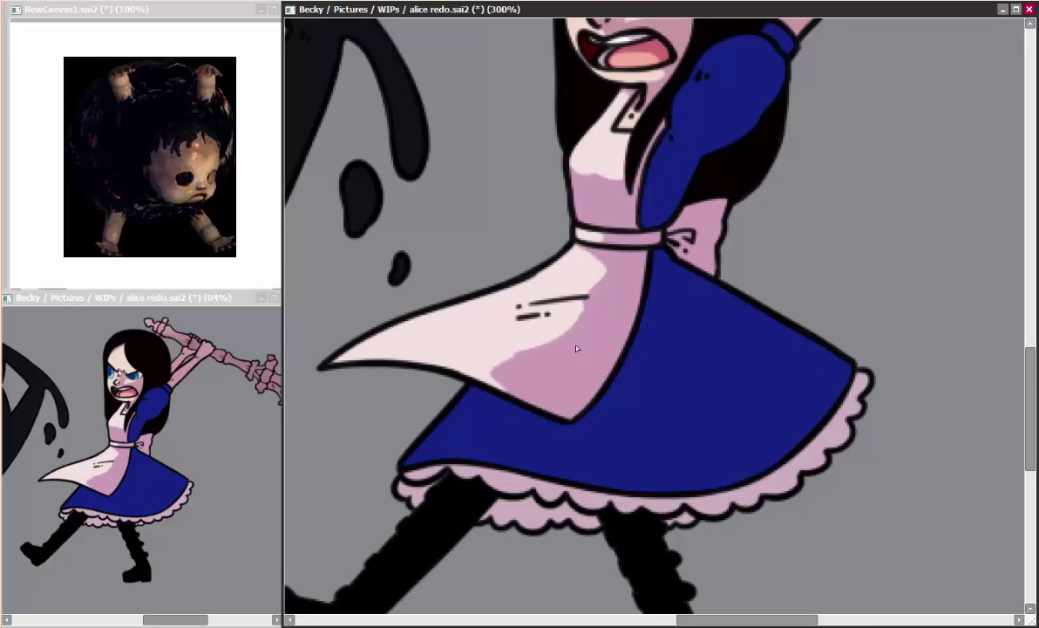
Erase the shade to light the skirt's front corner, the petticoat frill and the fronts of both boots.
left_click_drag(517, 312, 523, 218)
left_click_drag(384, 349, 427, 340)
left_click_drag(518, 373, 575, 304)
mouse_move(466, 307)
left_mouse_down()
mouse_move(613, 323)
mouse_move(480, 313)
mouse_move(425, 416)
mouse_move(471, 390)
left_mouse_up()
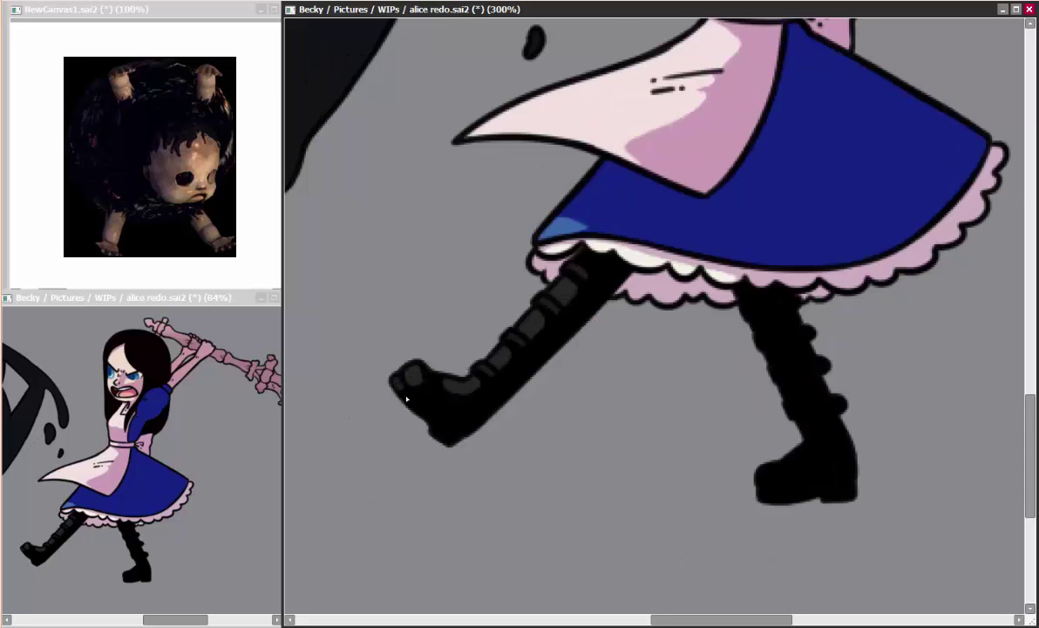
left_click_drag(766, 335, 817, 446)
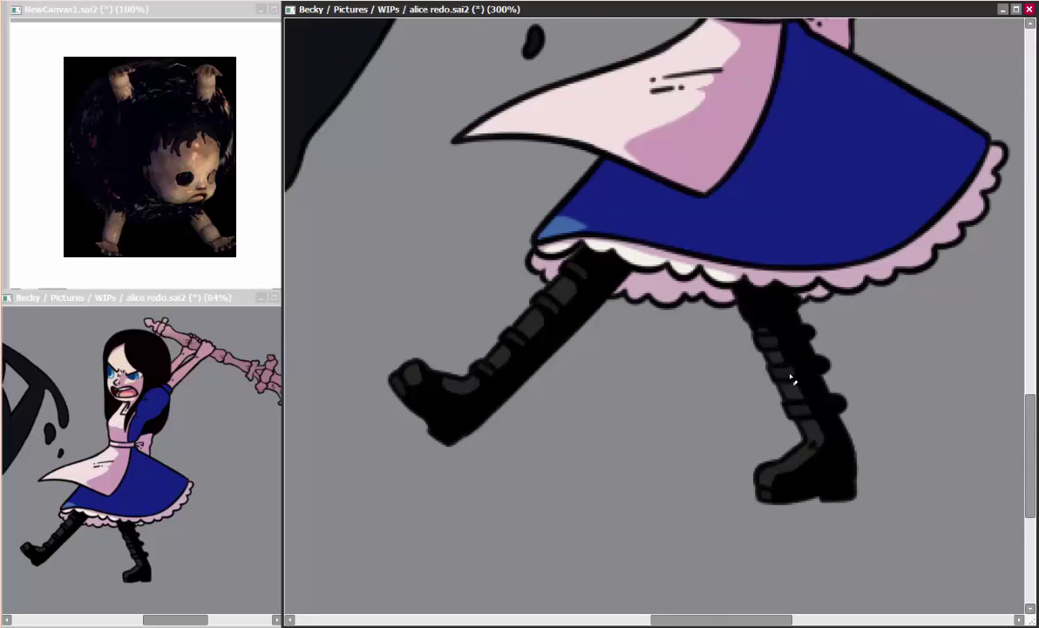
Erase the shade from the front of Alice's puffed sleeve and the hair strands framing her face.
left_click_drag(788, 453, 598, 302)
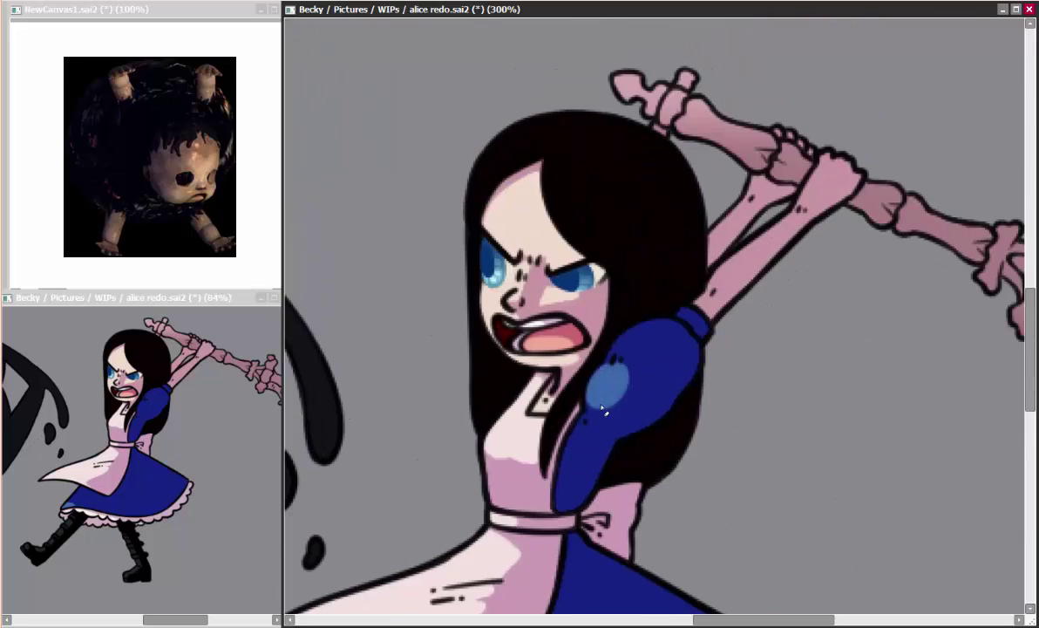
left_click_drag(549, 384, 615, 335)
key("h")
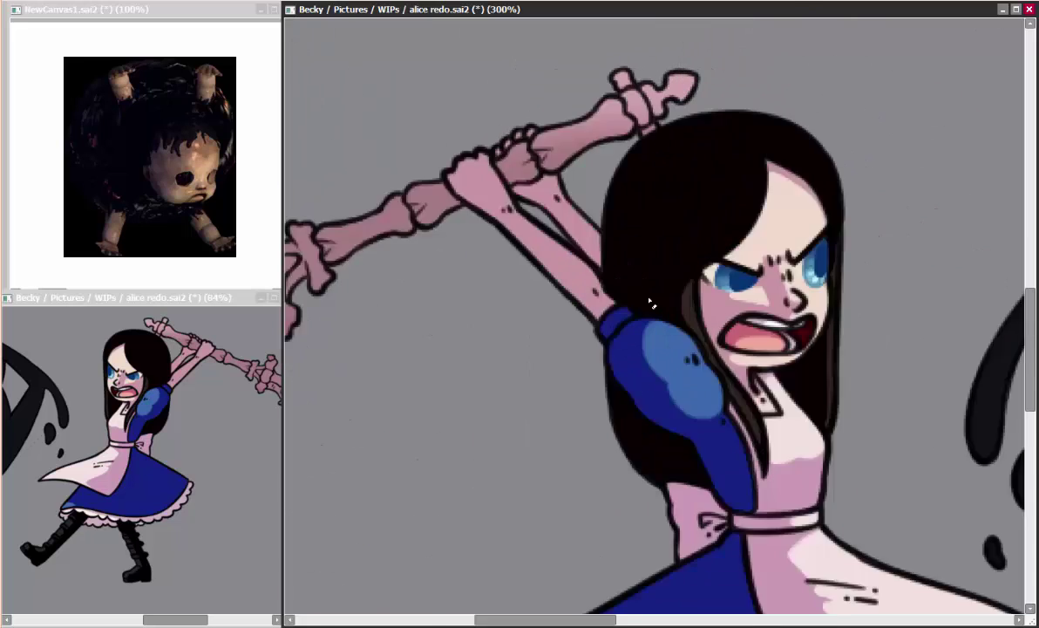
Erase a large rounded highlight from the shade on Alice's fringe and a band over the front of her hair.
mouse_move(663, 157)
left_mouse_down()
mouse_move(723, 201)
mouse_move(696, 253)
left_mouse_up()
key("h")
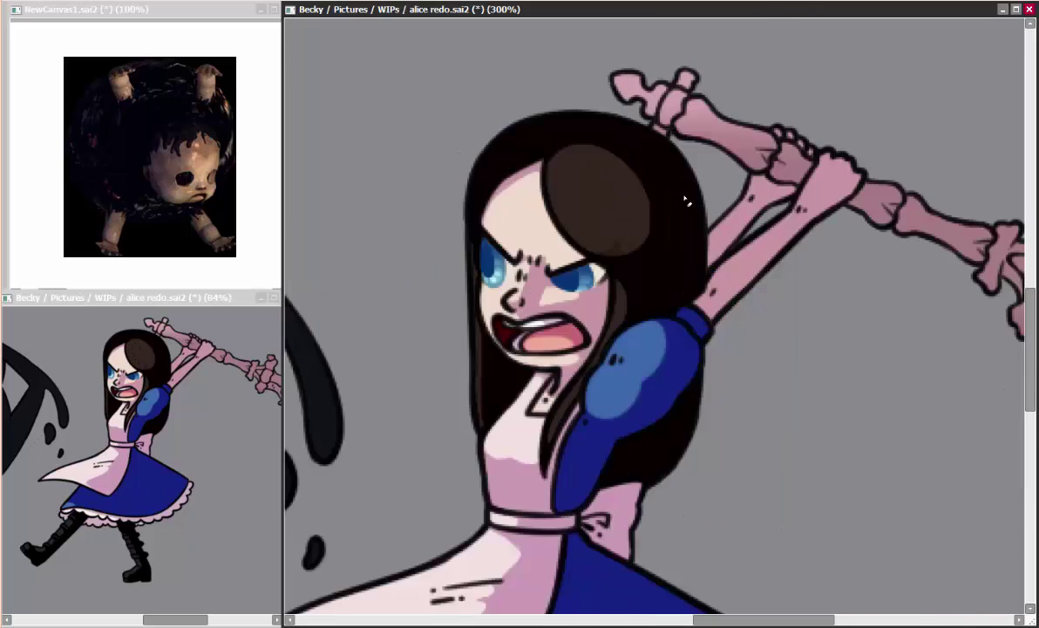
key("h")
left_click_drag(672, 143, 662, 231)
key("h")
key("h")
key("h")
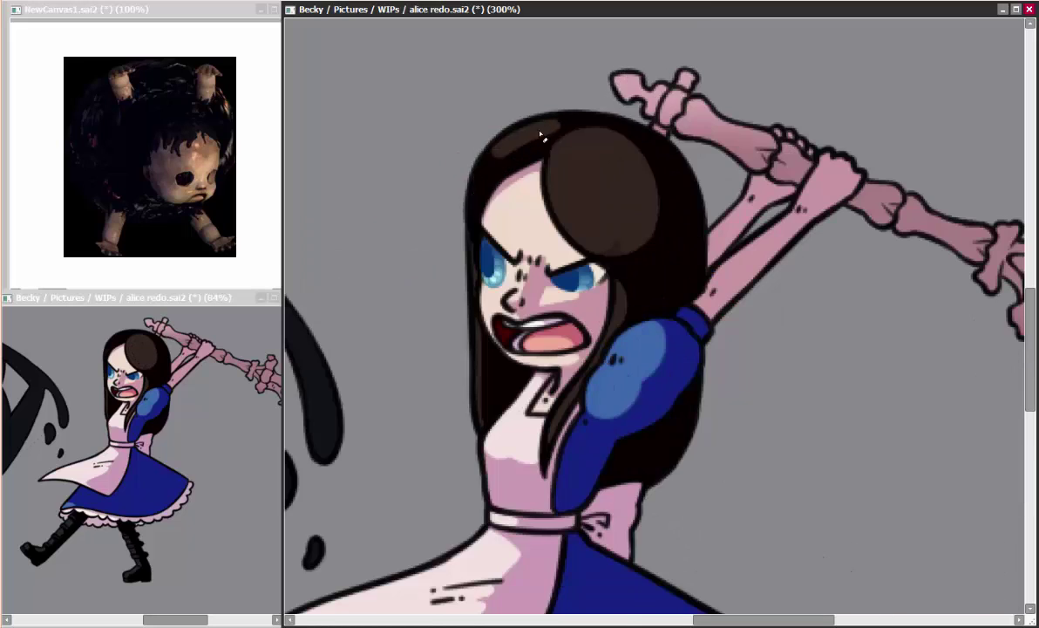
Erase the shade along Alice's forearms and front hand, and from the staff's pointed handle end and small crosspiece.
left_click_drag(827, 348, 769, 406)
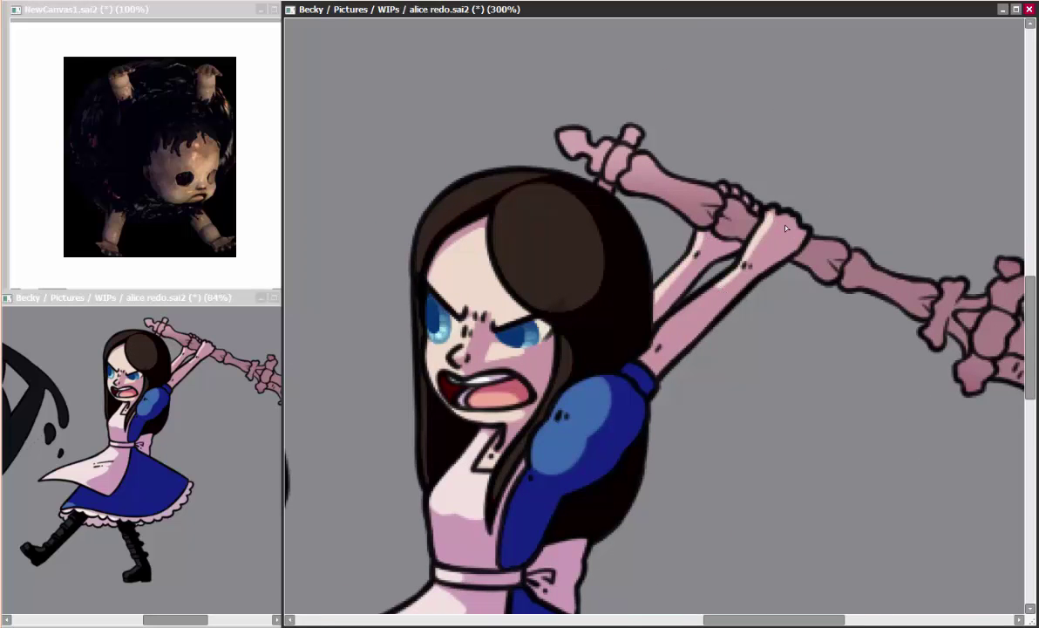
left_click_drag(785, 228, 517, 229)
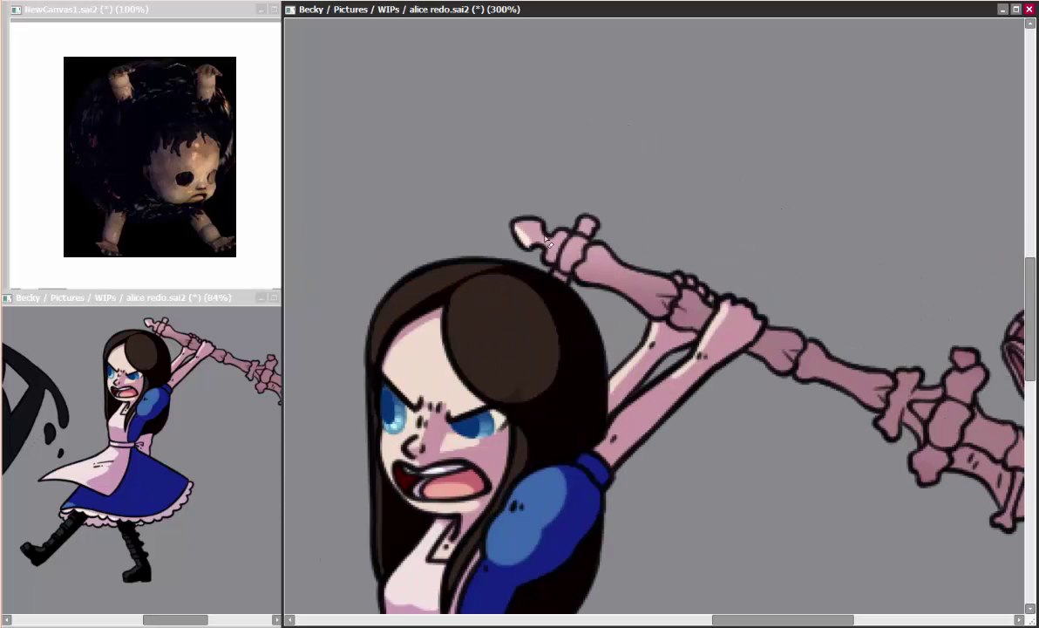
key("h")
key("h")
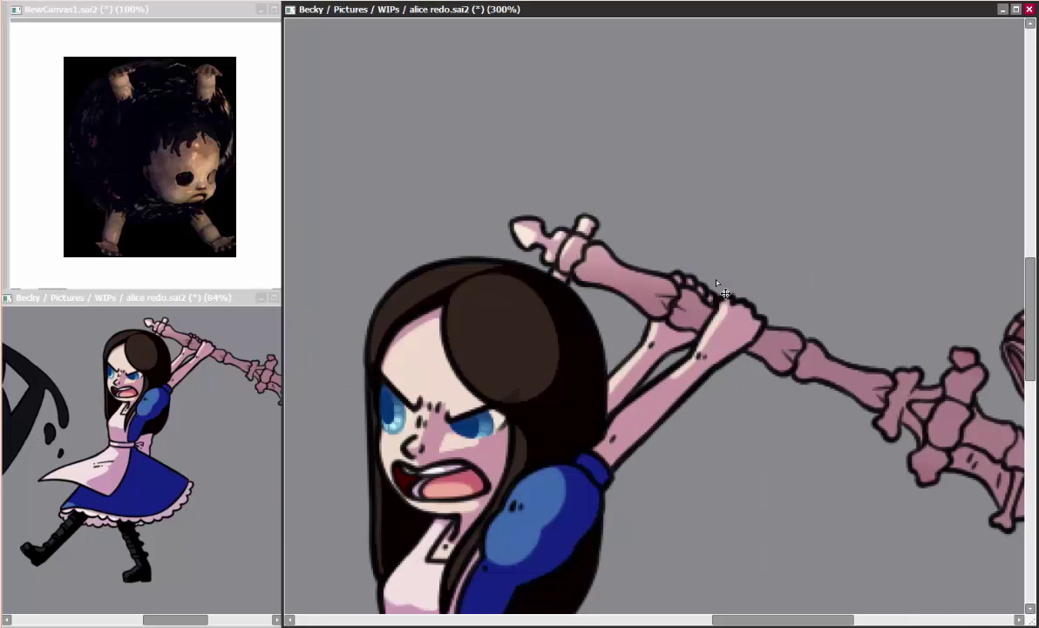
Erase thin highlights from the shade along the staff's shaft bones, crossed bones and first neck spines.
key("h")
key("h")
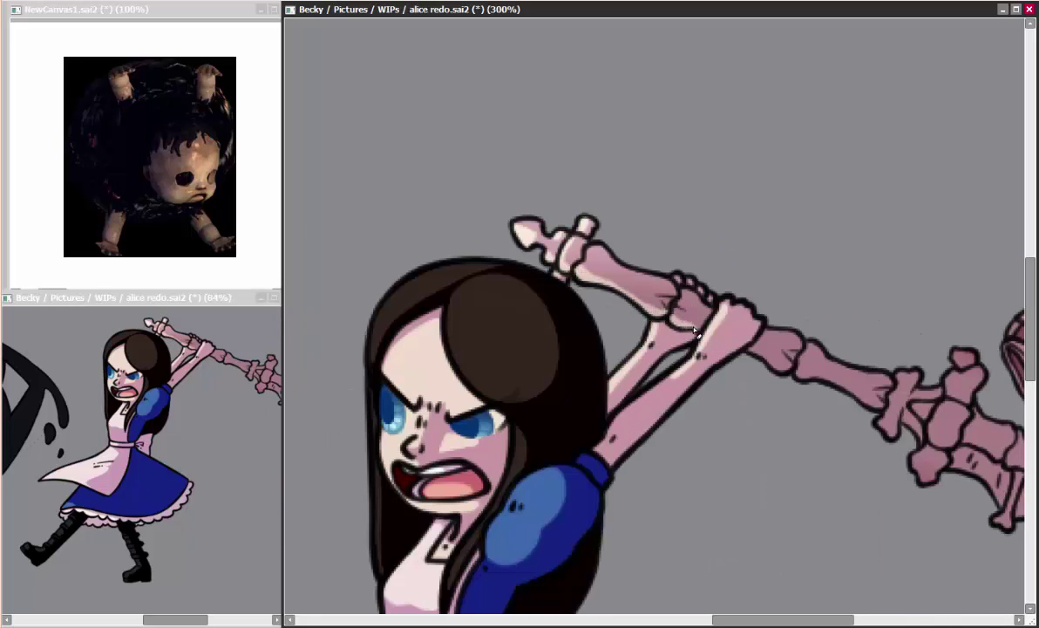
key("h")
key("h")
left_click_drag(865, 414, 647, 344)
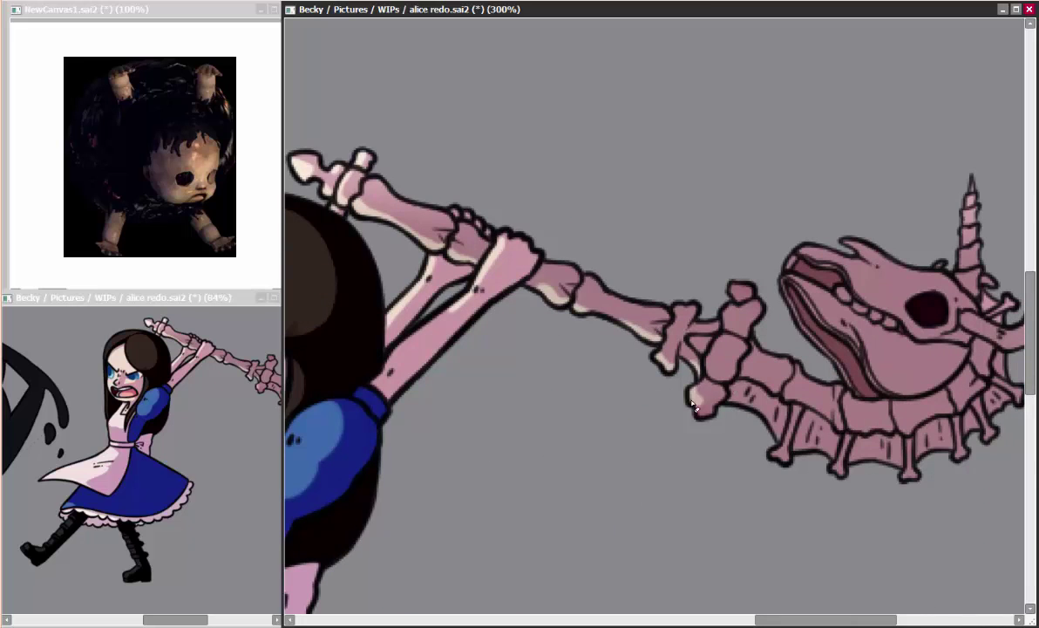
left_click_drag(774, 442, 549, 346)
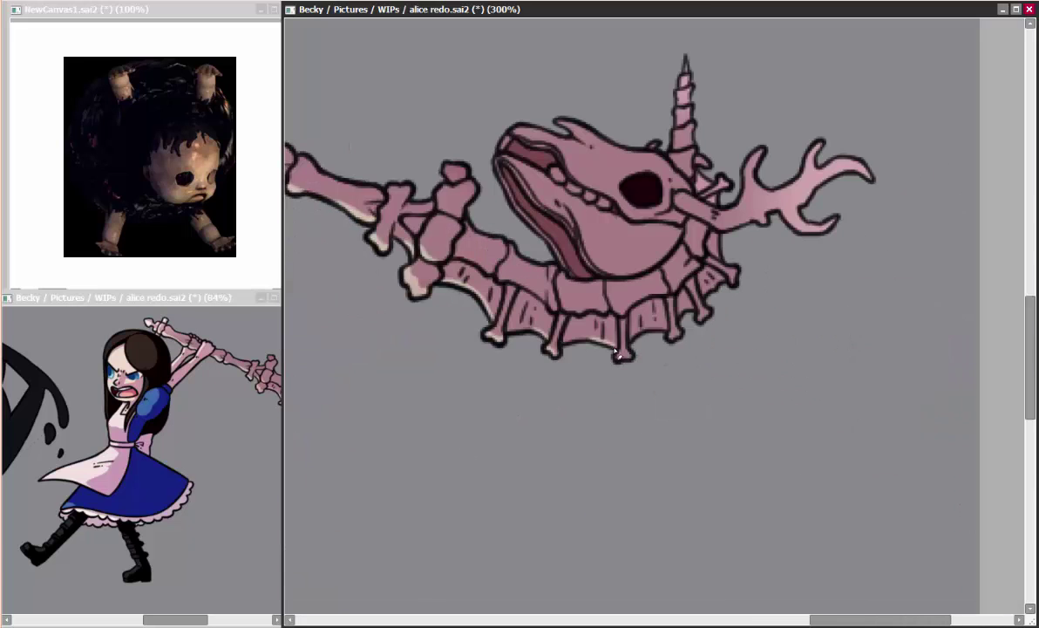
Erase the shade from the horse skull's jaw and snout, the antlers and the horn.
left_click_drag(616, 351, 977, 387)
key("h")
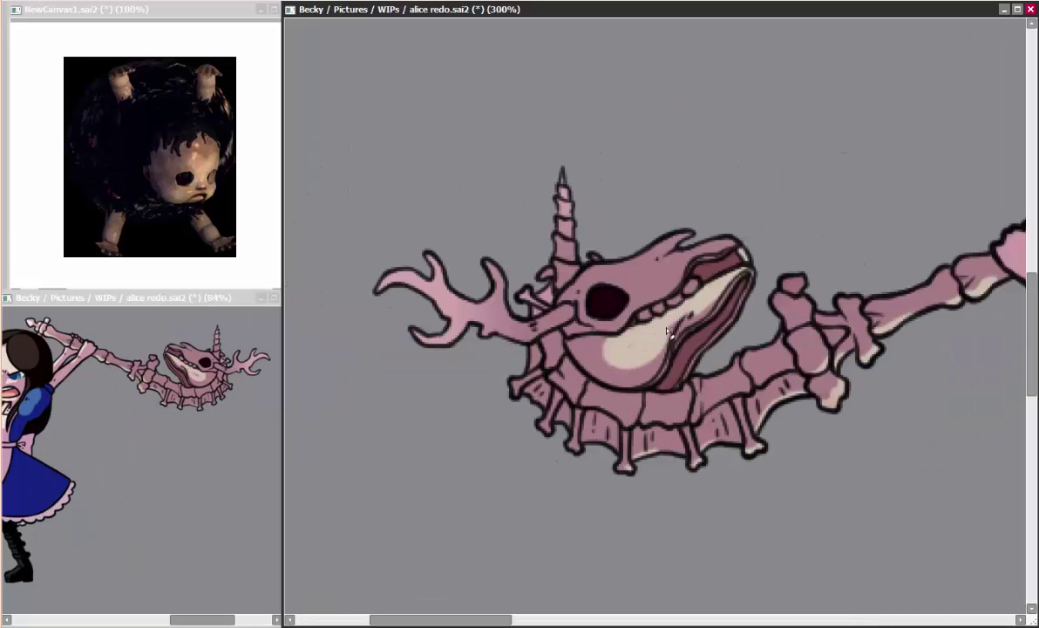
key("h")
key("h")
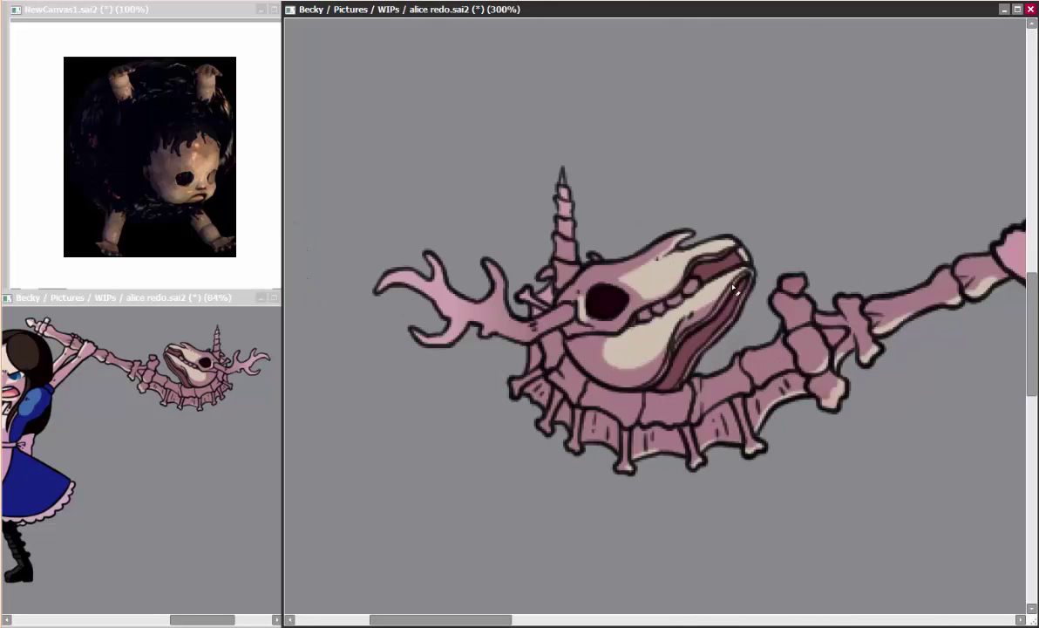
key("h")
left_click_drag(757, 324, 903, 277)
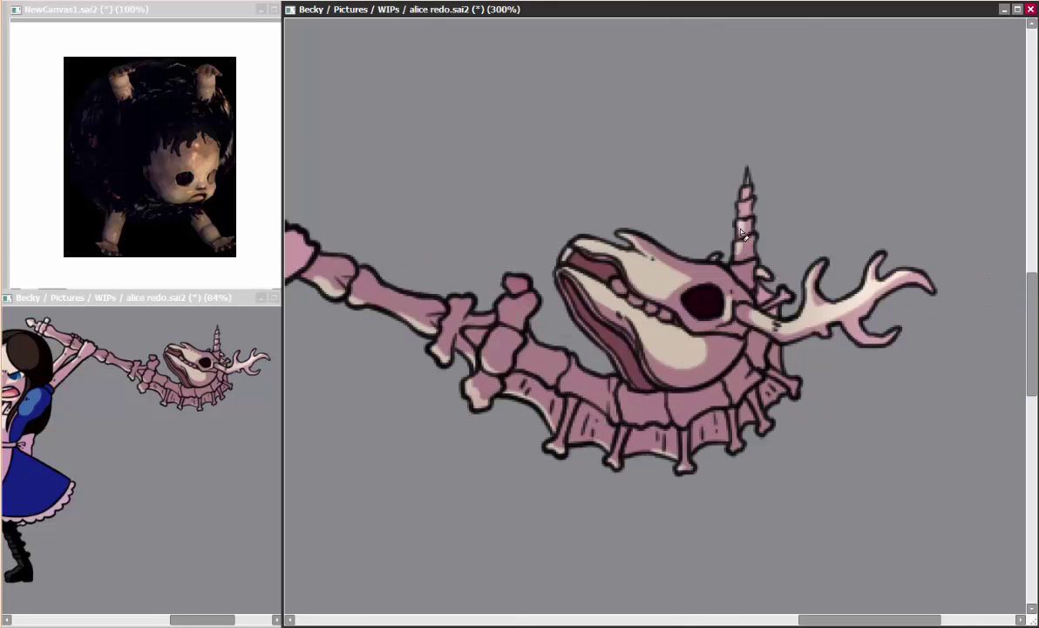
key("h")
key("h")
Cover the whole dripping monster with a solid dark shade.
scroll(769, 317, "down", 3)
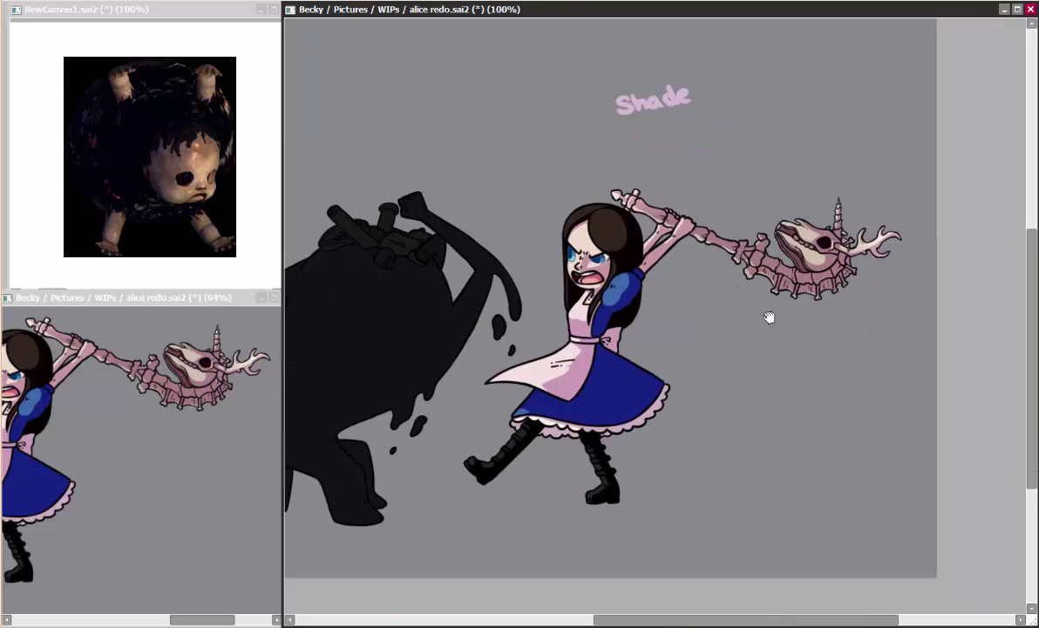
scroll(740, 323, "up", 3)
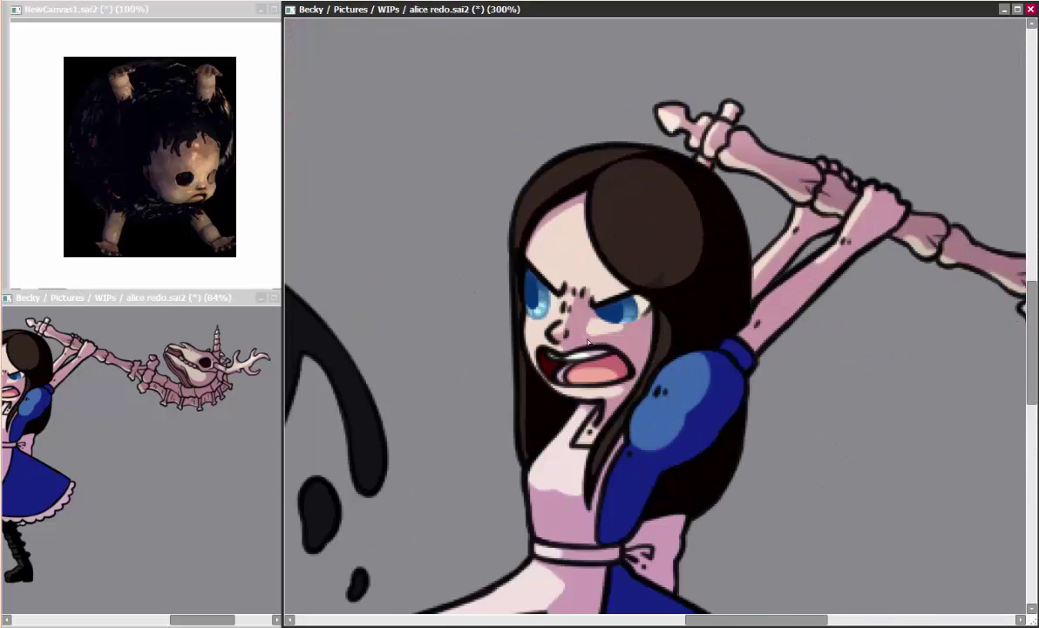
scroll(770, 374, "down", 3)
left_click_drag(770, 374, 875, 310)
left_click_drag(767, 313, 865, 301)
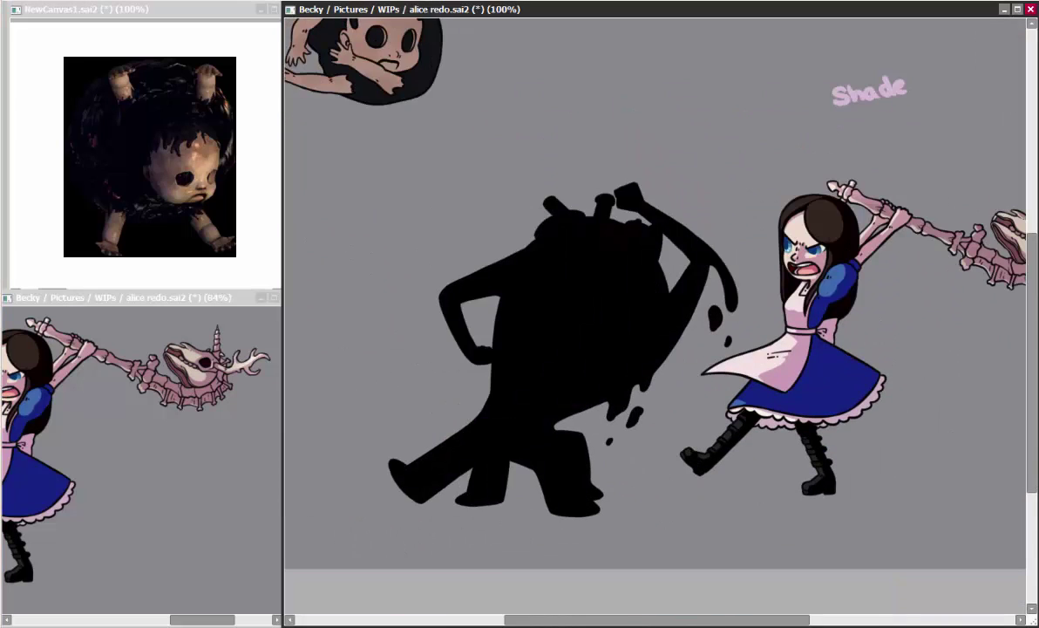
left_click_drag(656, 250, 761, 307)
Erase highlights from the shade on the pipes, ring and debris on top of the monster's head.
scroll(761, 306, "up", 3)
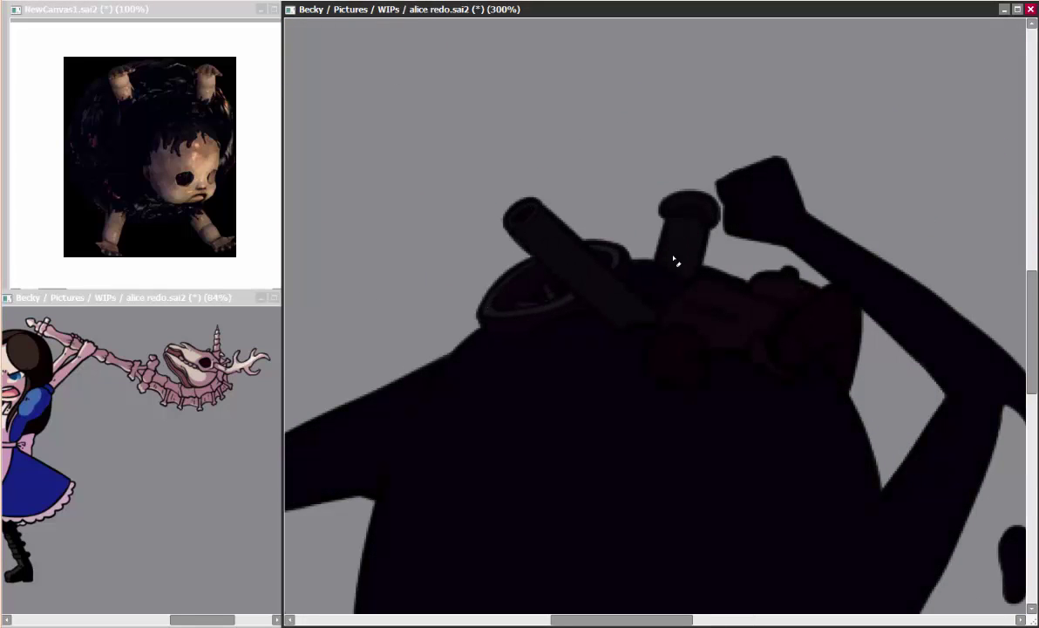
mouse_move(639, 274)
left_mouse_down()
mouse_move(515, 273)
mouse_move(578, 296)
mouse_move(510, 296)
left_mouse_up()
key("h")
key("h")
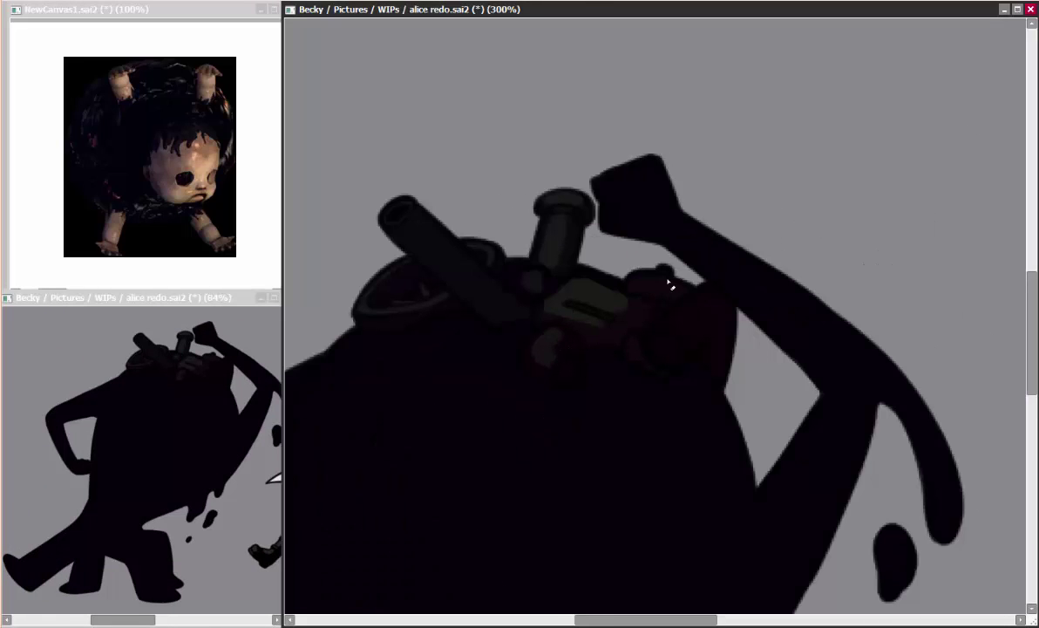
Erase highlights from the shade on the monster's remaining head debris, raised fist and raised arm.
left_click_drag(645, 375, 620, 410)
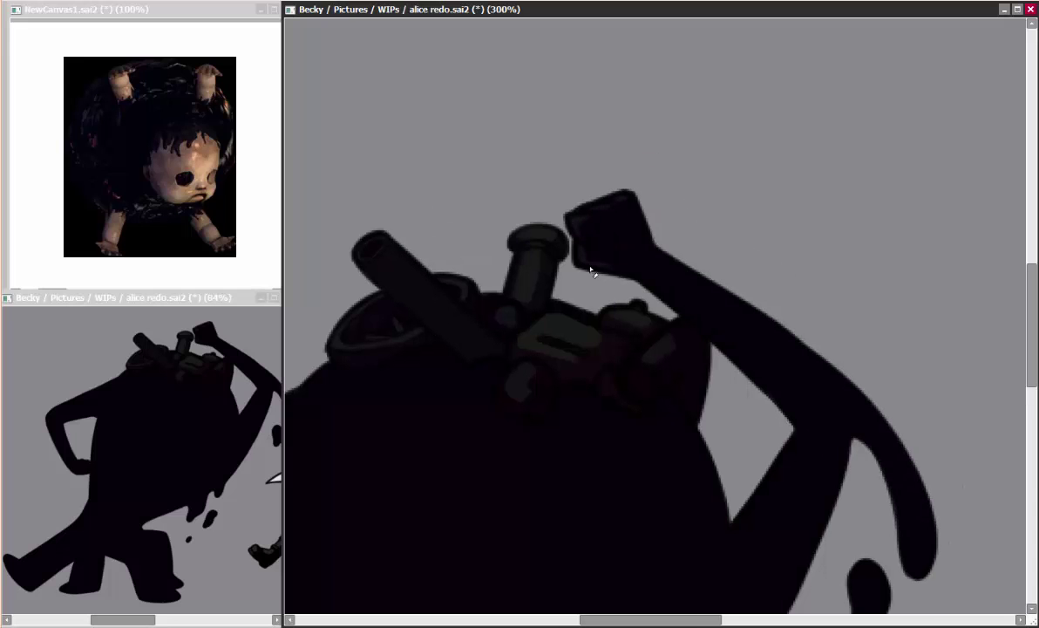
key("h")
key("h")
scroll(640, 250, "down", 4)
key("h")
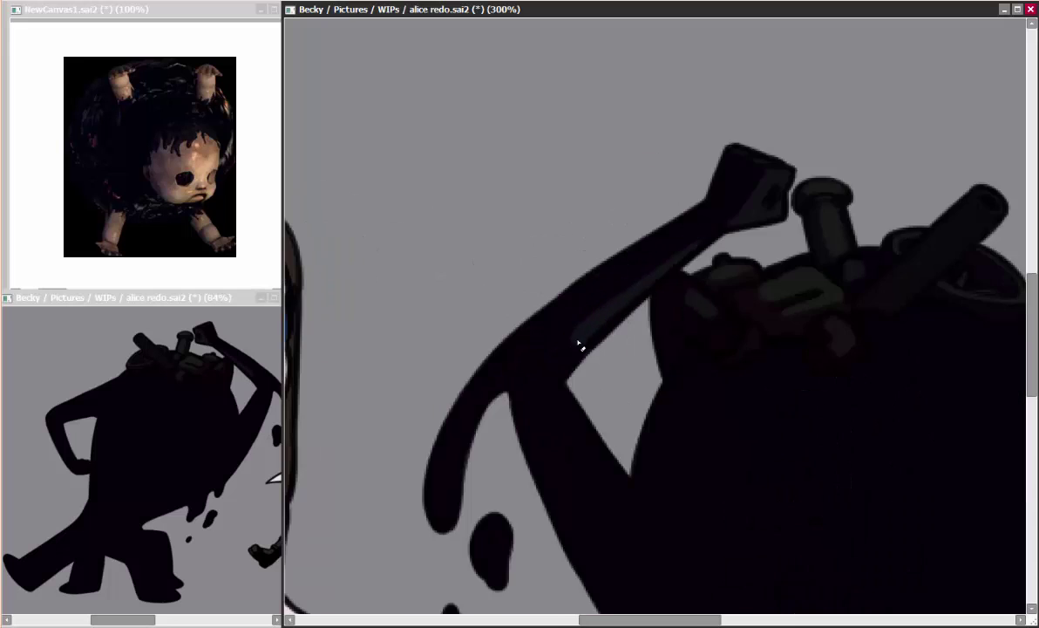
key("h")
Erase a large rounded highlight from the shade on the lit side of the monster's torso and along its bent arm.
scroll(795, 297, "down", 3)
scroll(556, 255, "left", 4)
mouse_move(540, 375)
left_mouse_down()
mouse_move(598, 226)
mouse_move(601, 391)
left_mouse_up()
scroll(558, 348, "down", 5)
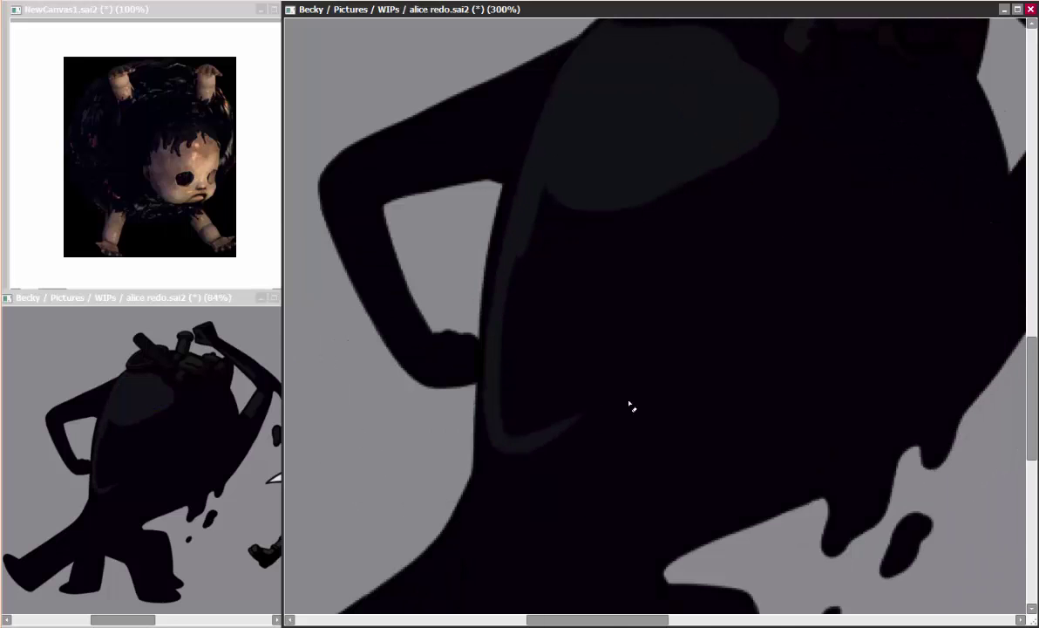
key("h")
scroll(592, 340, "up", 3)
key("h")
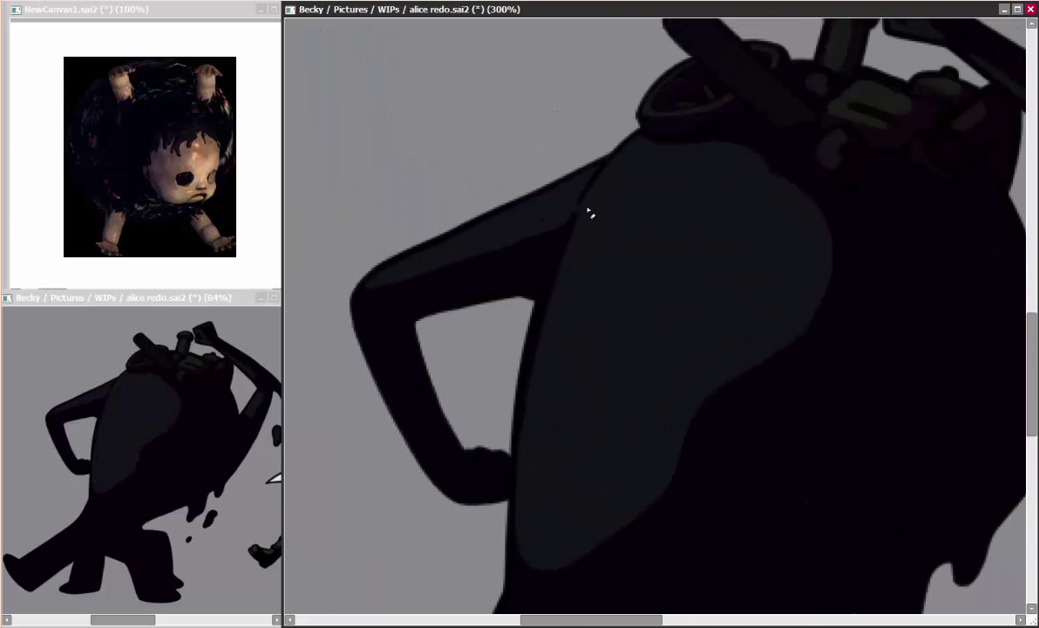
Extend the erased highlight from the monster's torso down along its outstretched leg to the ankle.
scroll(586, 214, "down", 2)
scroll(587, 214, "left", 1)
scroll(538, 262, "down", 5)
scroll(610, 262, "left", 2)
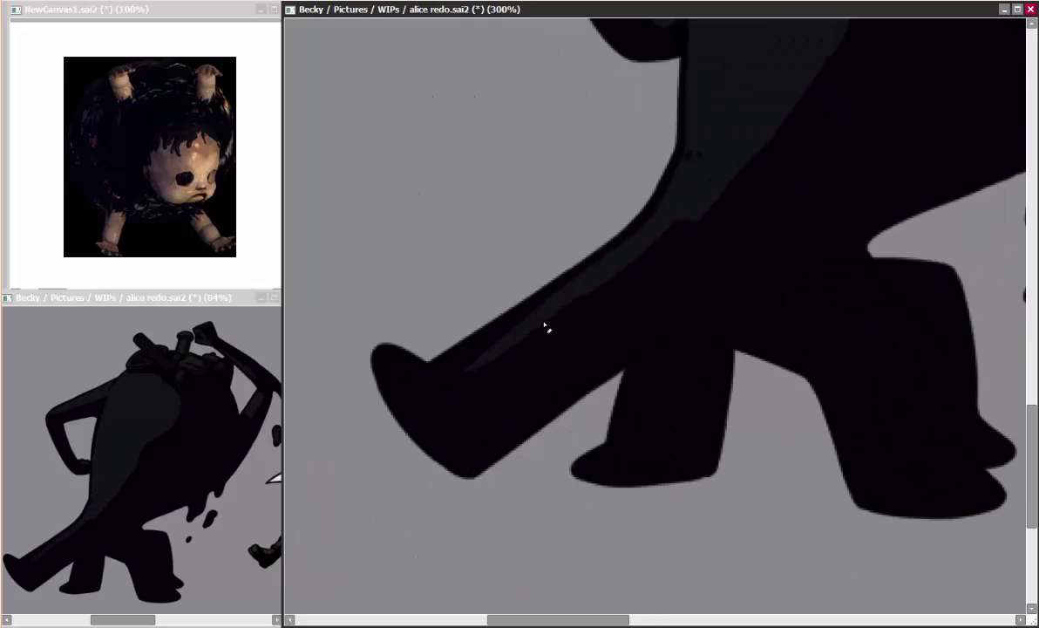
left_click_drag(486, 360, 693, 223)
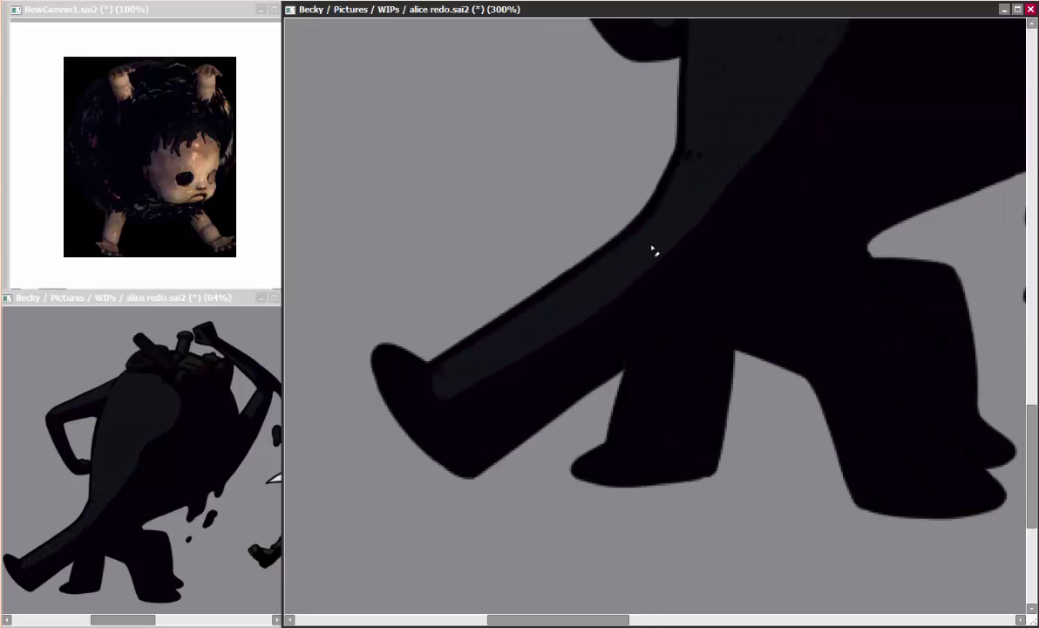
key("h")
key("h")
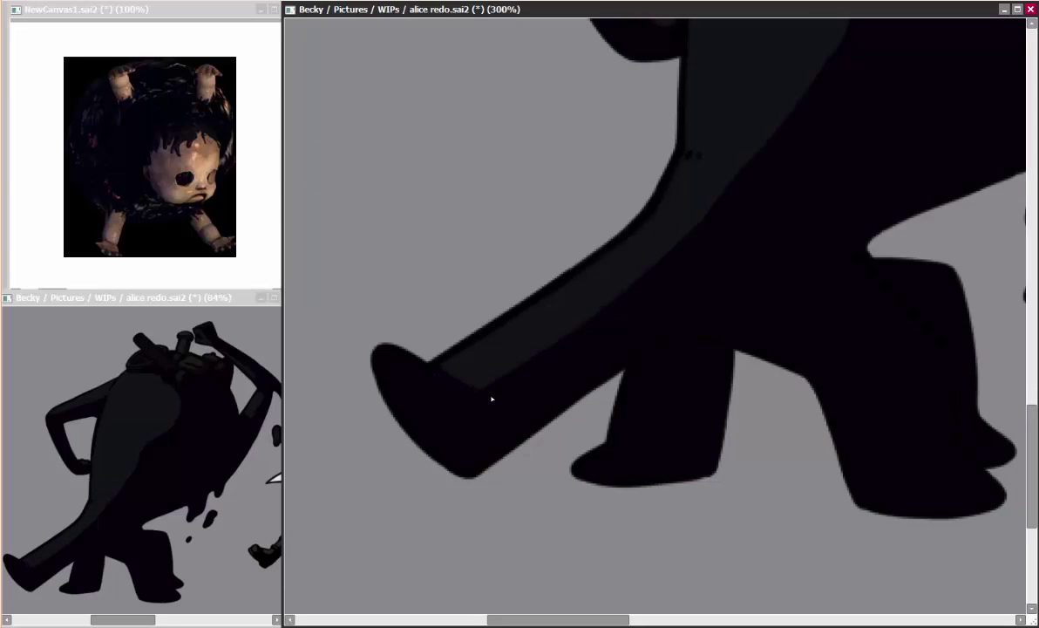
Erase highlights from the shade on the sole of the monster's raised foot and on its other legs and feet.
left_click_drag(381, 361, 451, 460)
mouse_move(635, 378)
left_mouse_down()
mouse_move(599, 455)
mouse_move(621, 484)
left_mouse_up()
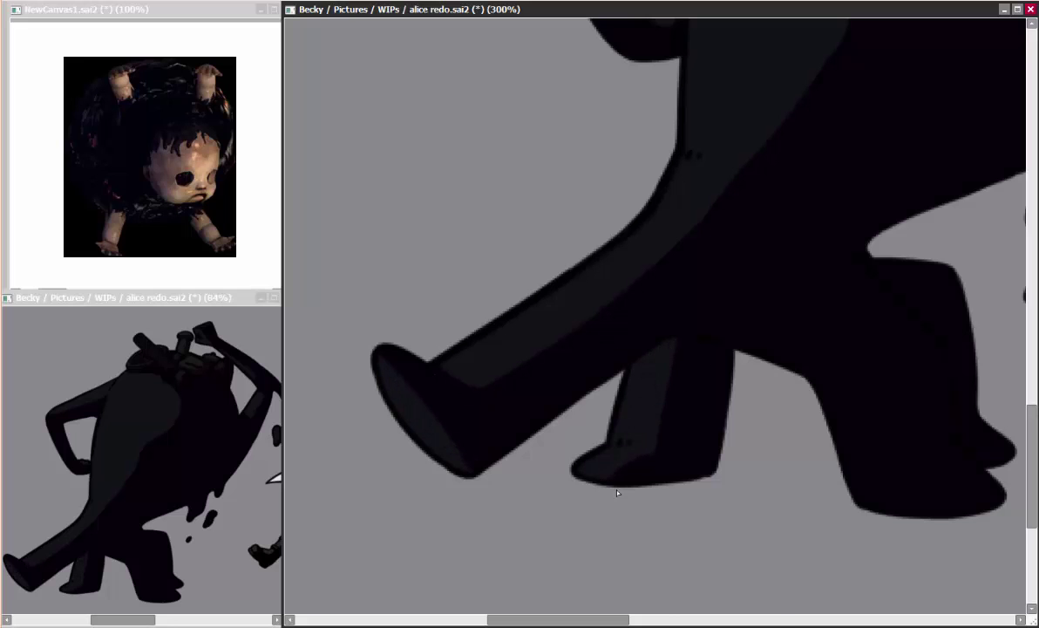
key("h")
key("h")
key("h")
mouse_move(588, 375)
left_mouse_down()
mouse_move(640, 489)
mouse_move(622, 494)
left_mouse_up()
key("h")
key("h")
key("h")
key("h")
scroll(594, 341, "down", 3)
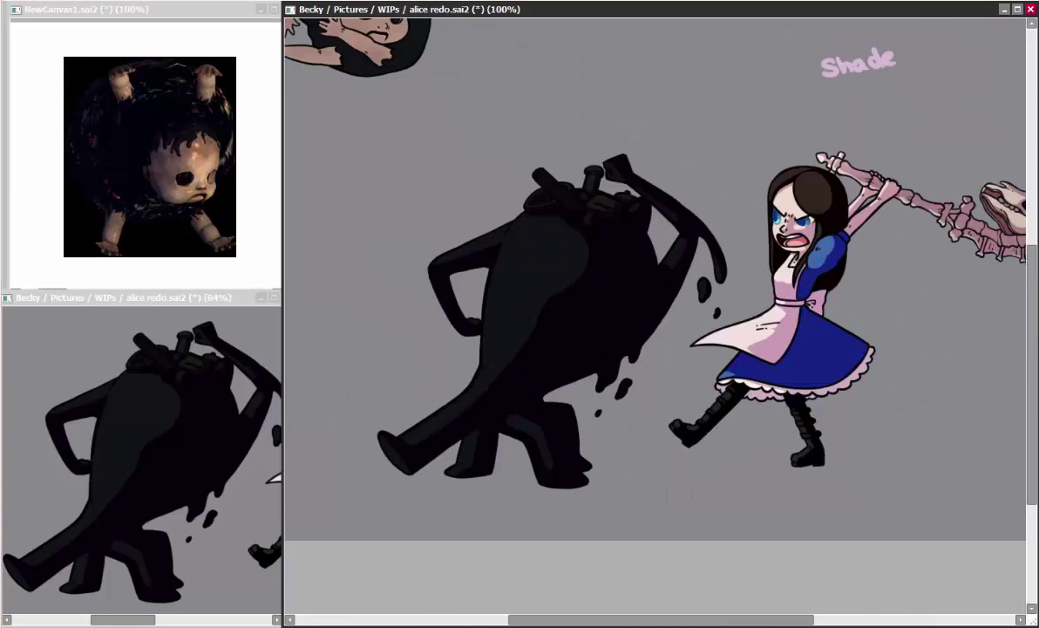
Cover the whole doll creature with a solid dark shade.
left_click_drag(888, 88, 997, 214)
scroll(481, 248, "up", 2)
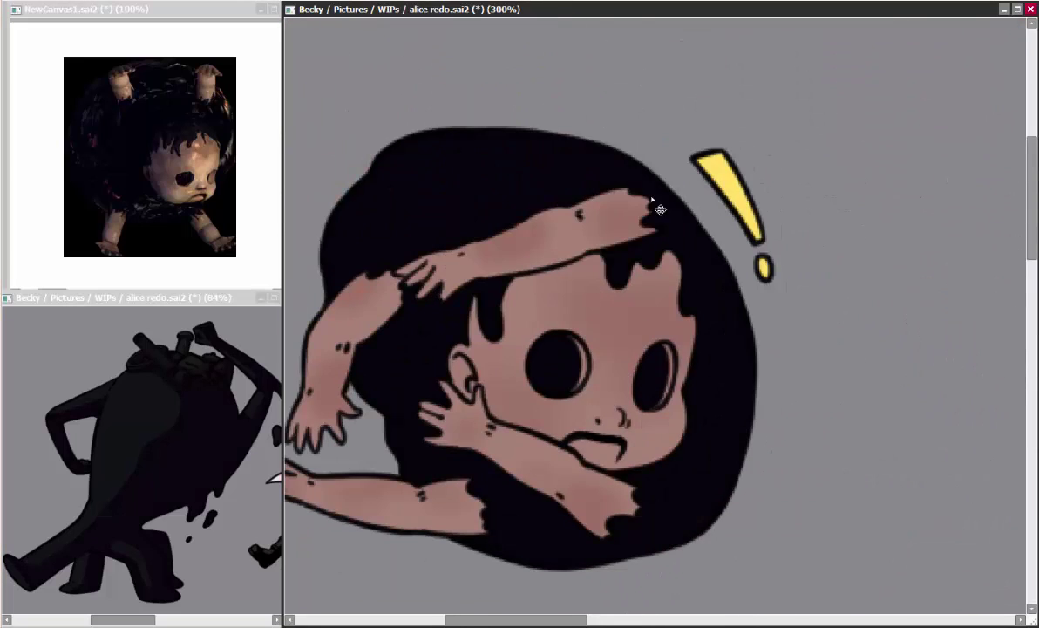
key("ctrl+z")
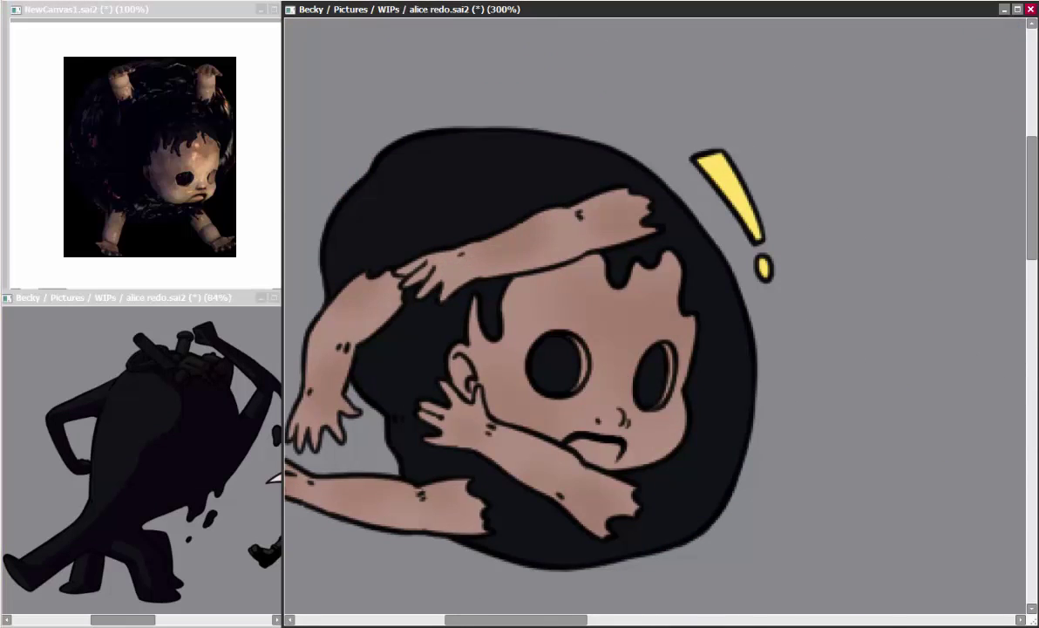
key("ctrl+y")
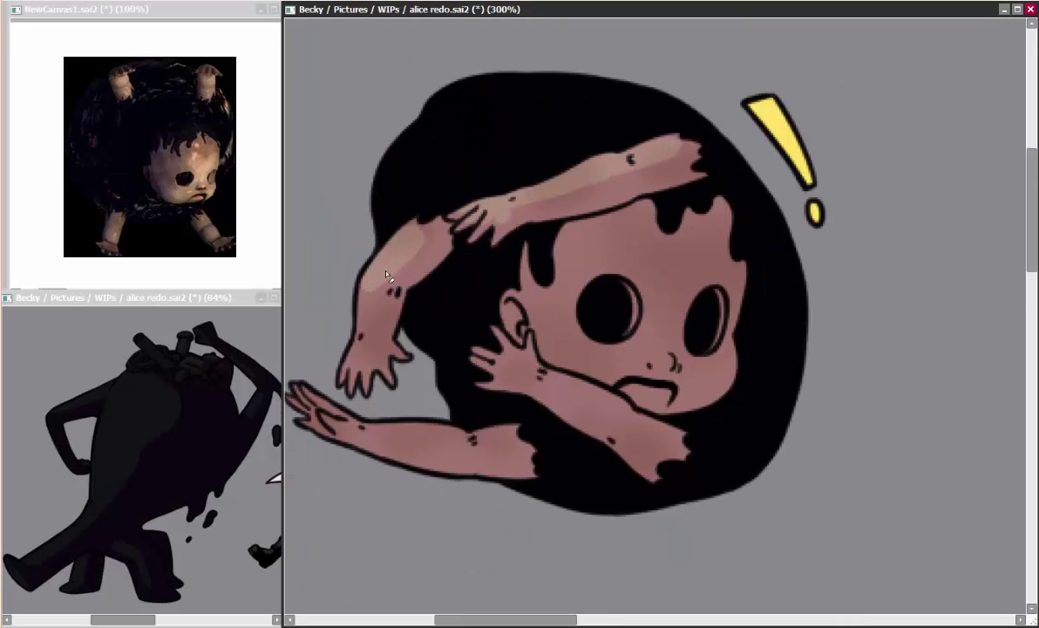
Erase highlights from the shade on the doll creature's arms, face, ear and black body.
scroll(493, 328, "down", 1)
left_click_drag(548, 228, 566, 200)
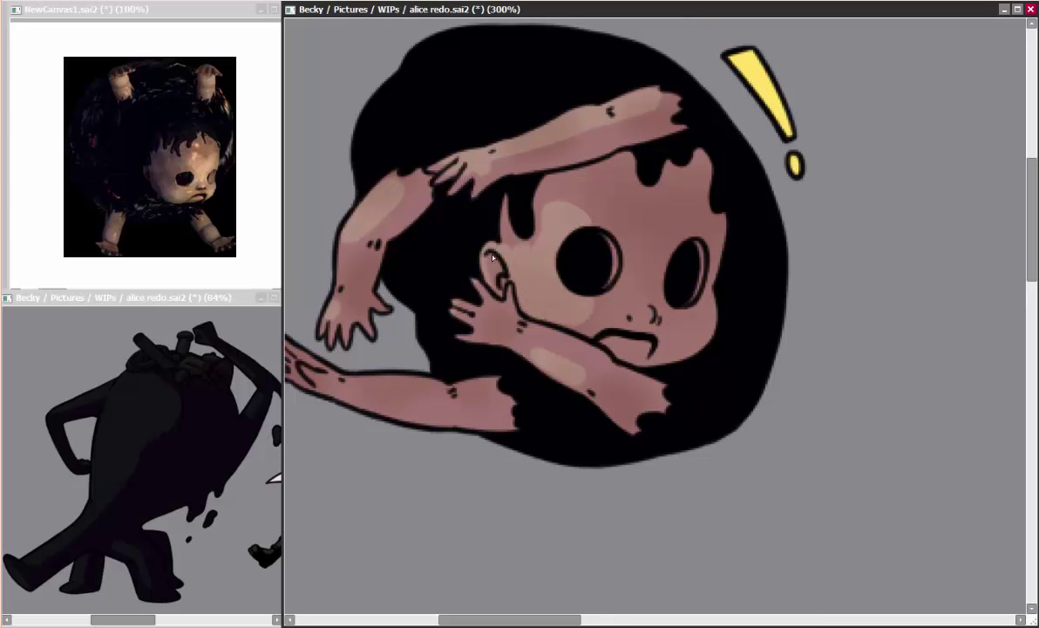
mouse_move(502, 112)
left_mouse_down()
mouse_move(579, 271)
mouse_move(570, 155)
left_mouse_up()
left_click_drag(475, 359, 488, 312)
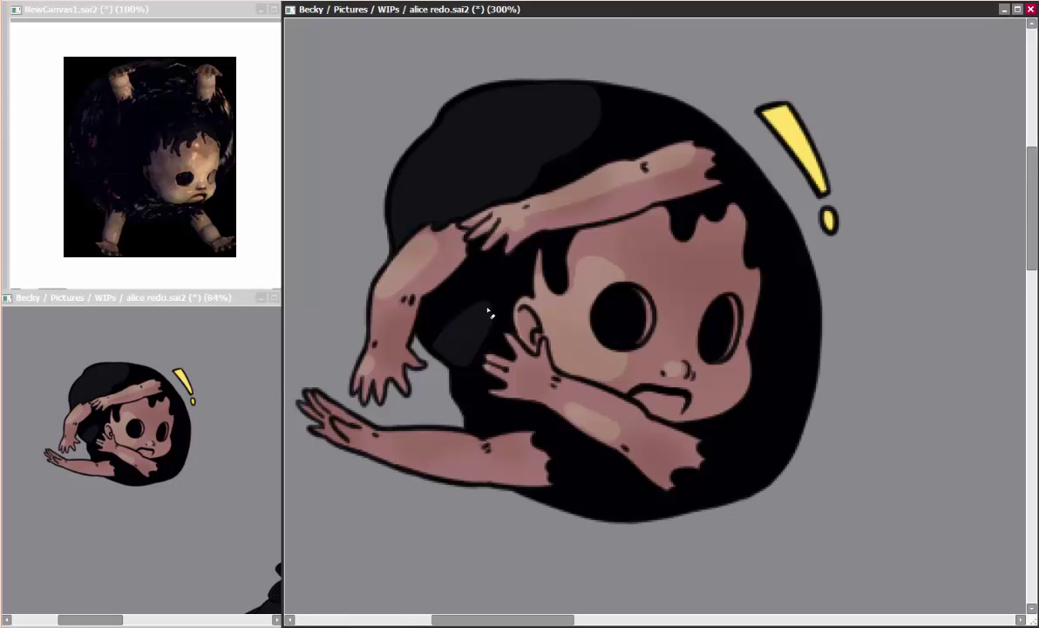
left_click_drag(440, 375, 522, 424)
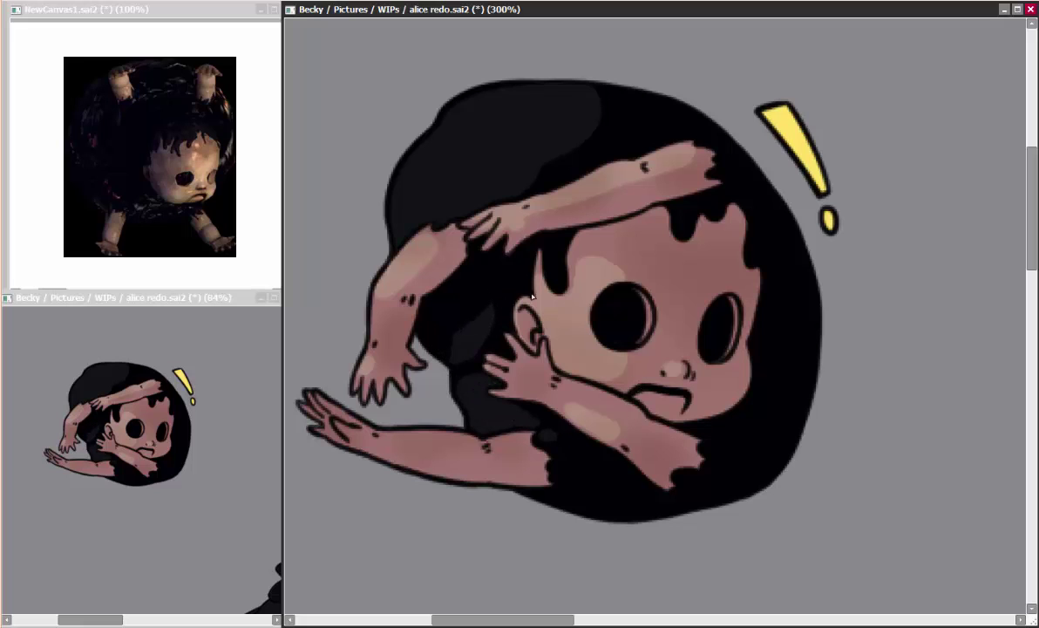
scroll(531, 297, "down", 2)
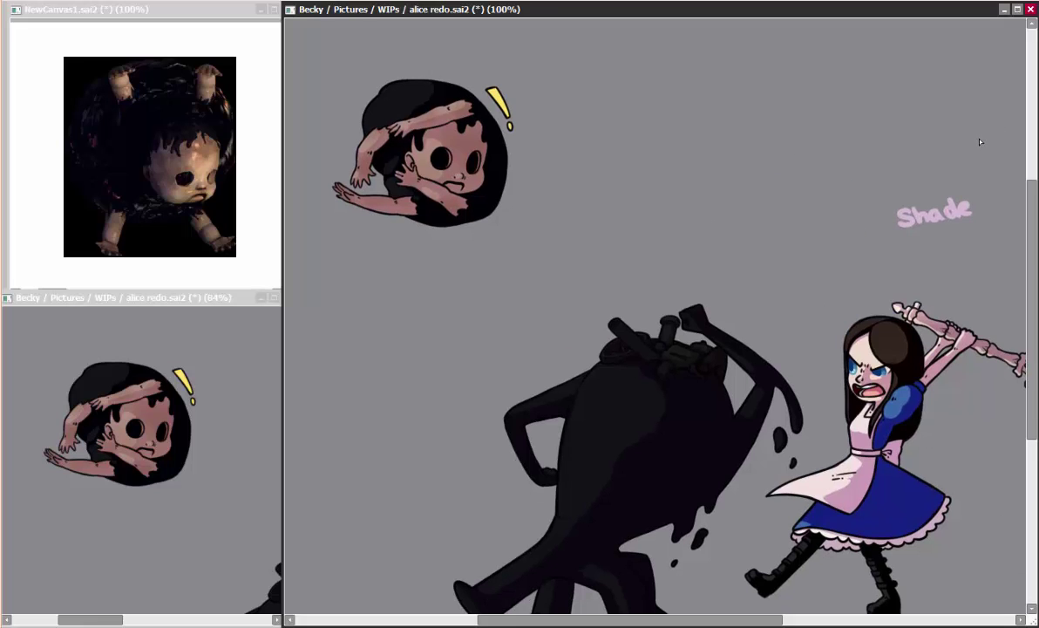
Cover the picture with a purple shade and erase it along the lit edges of Alice's hair, face and apron.
left_click_drag(783, 374, 657, 257)
scroll(657, 257, "up", 2)
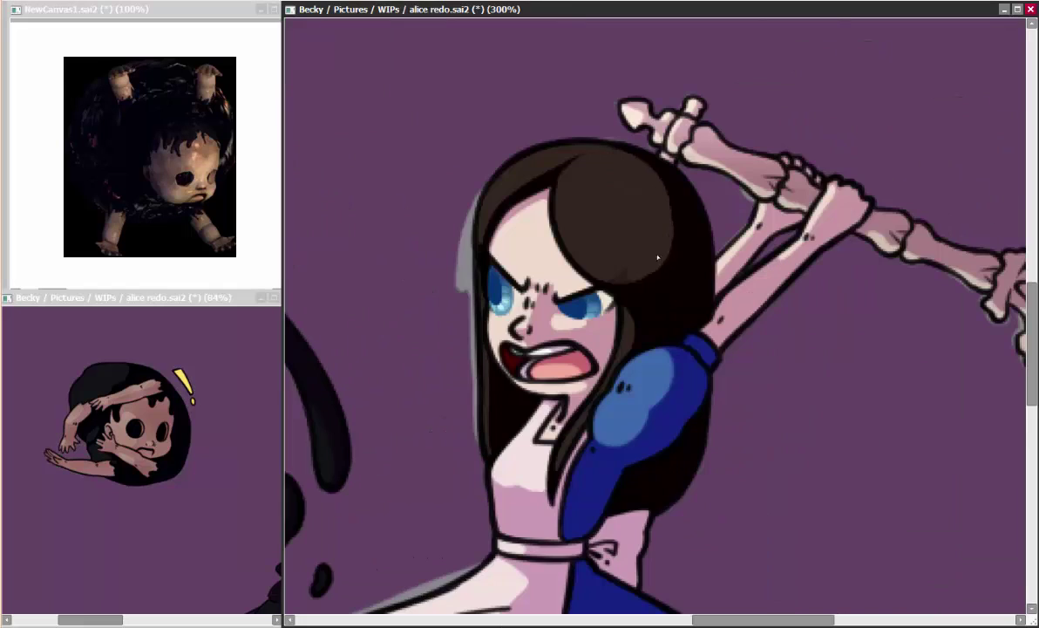
scroll(662, 262, "down", 3)
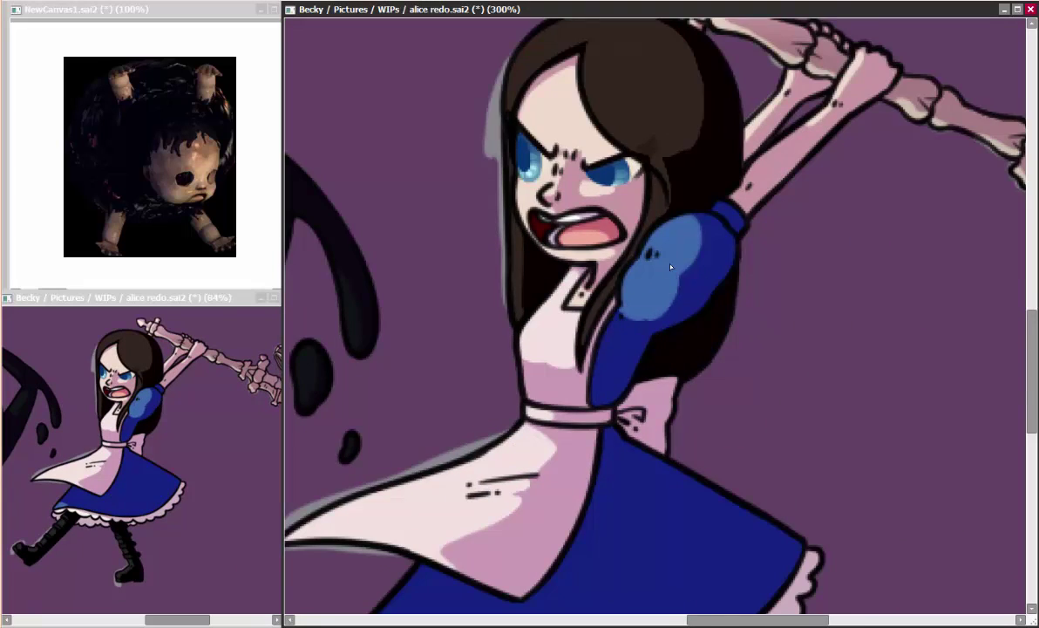
Erase lit areas from the purple shade on the bone staff, horse skull, dress and boots, and lighten the shade.
scroll(670, 266, "up", 3)
scroll(784, 296, "right", 5)
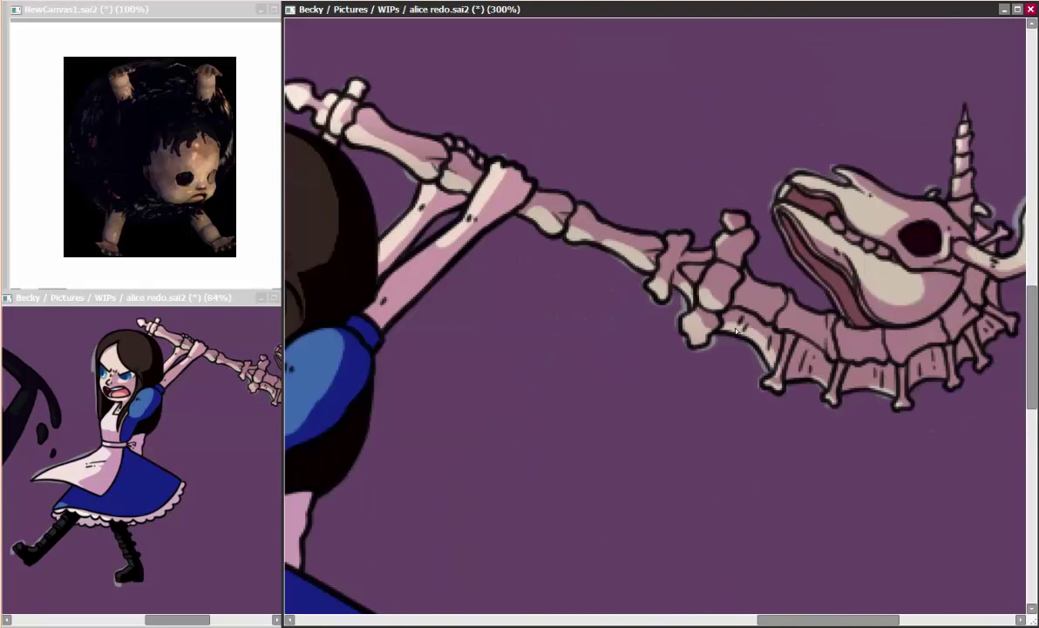
scroll(730, 271, "left", 6)
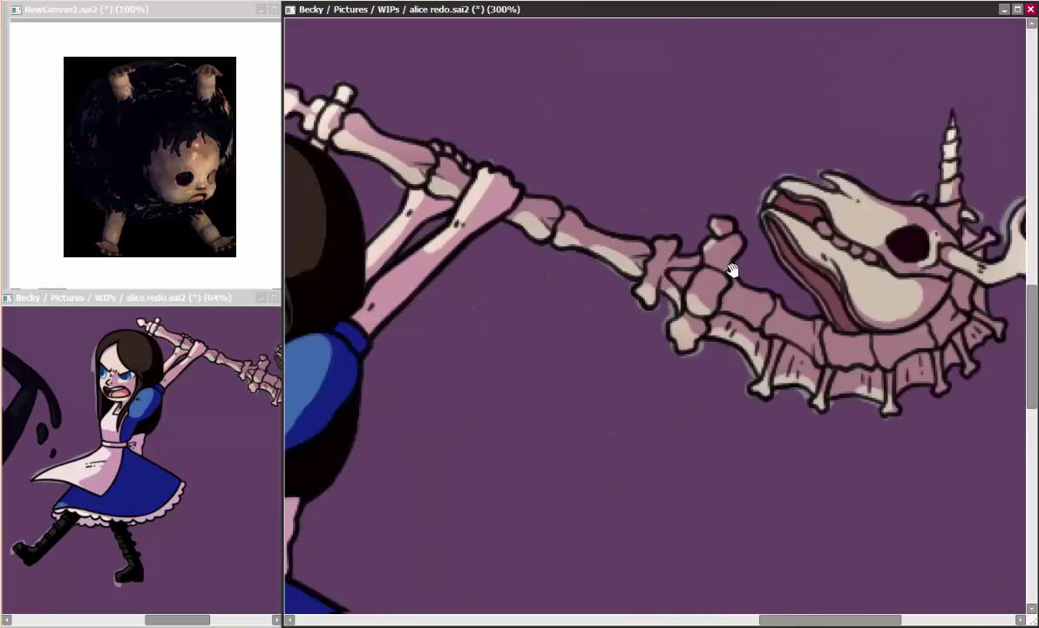
scroll(662, 296, "down", 5)
scroll(593, 322, "down", 5)
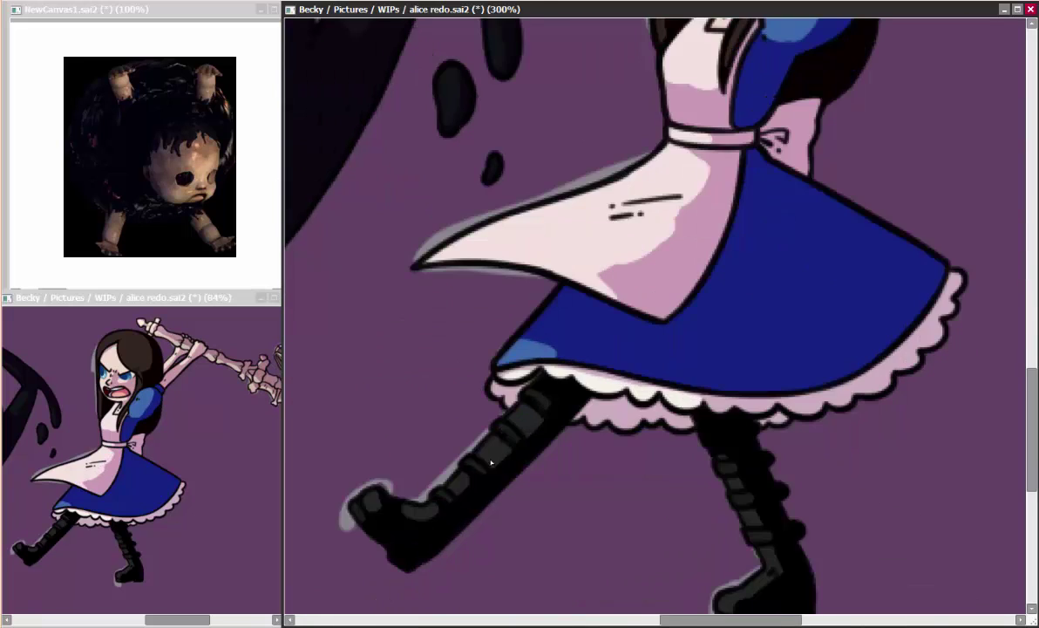
scroll(593, 322, "down", 3)
key("ctrl+u")
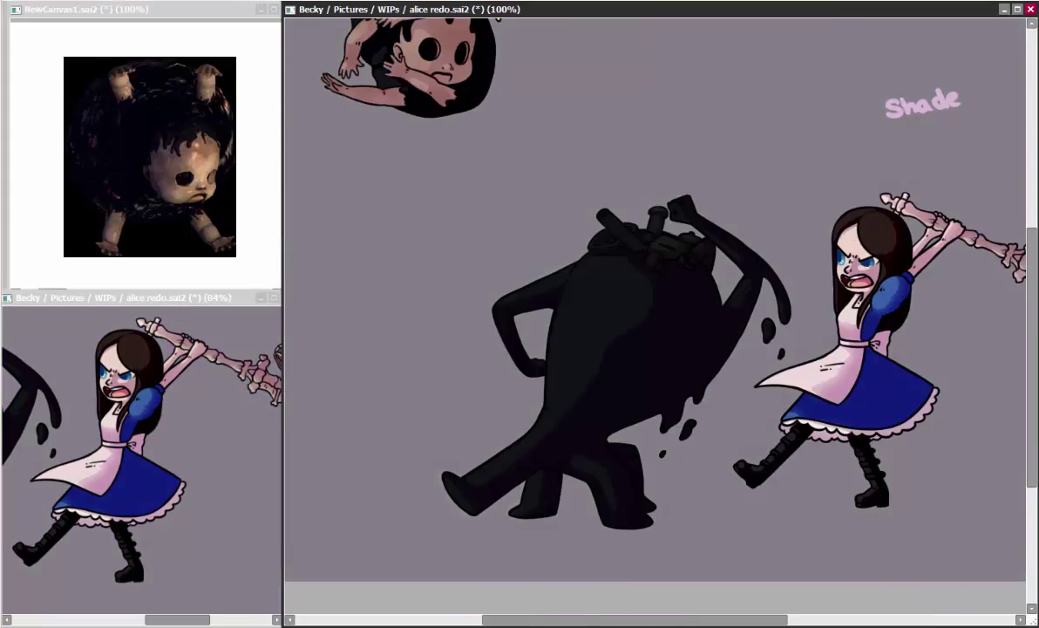
Erase highlights from the purple shade on the monster's head, torso and legs, and soften the shading with a Gaussian Blur.
scroll(680, 254, "up", 5)
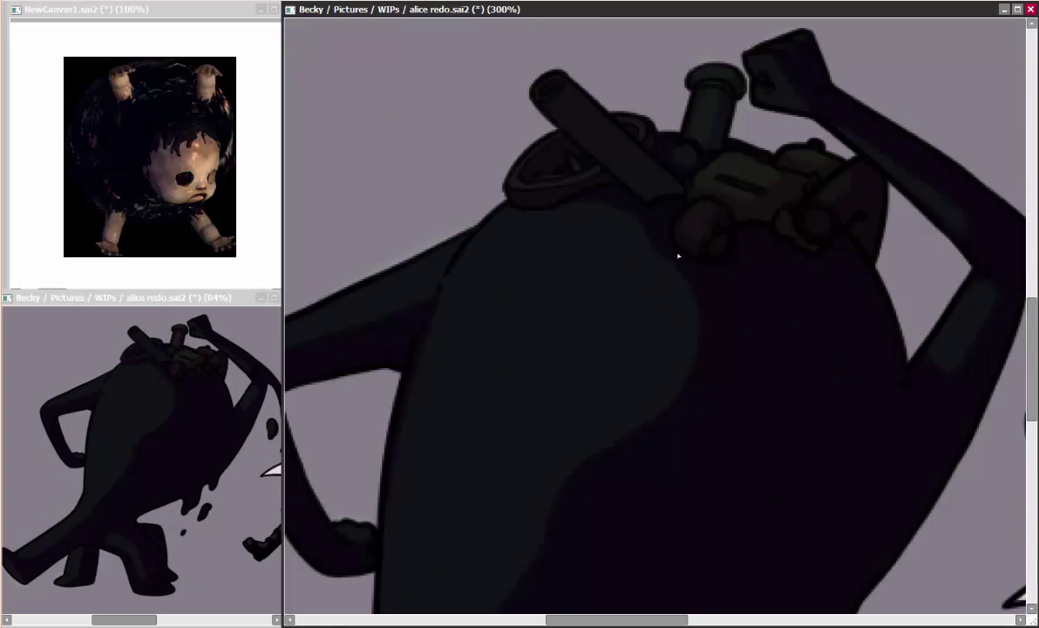
scroll(738, 216, "down", 5)
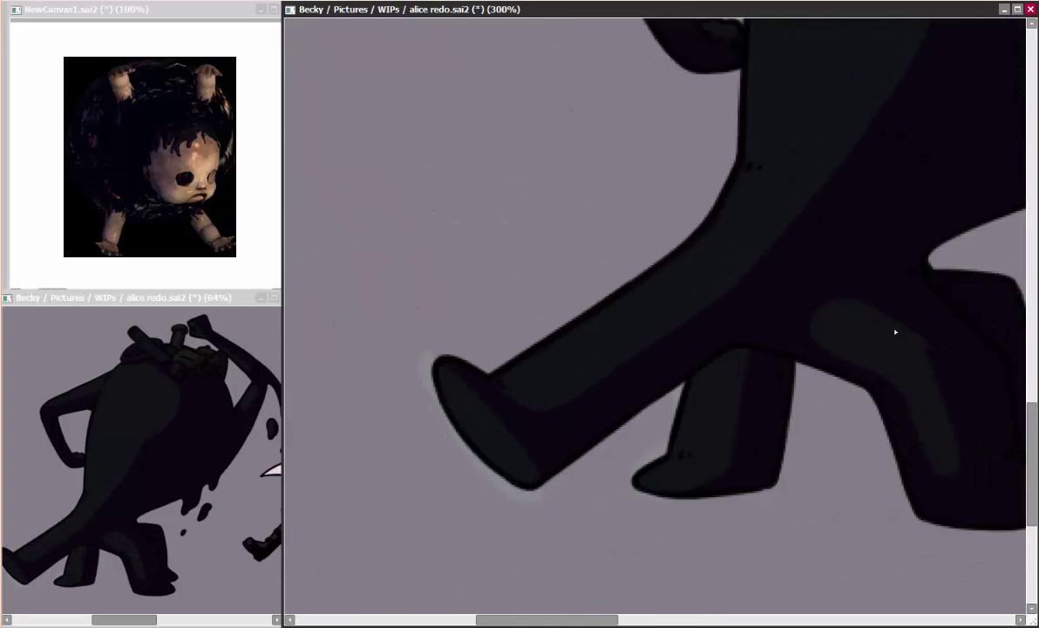
scroll(895, 332, "up", 6)
left_click_drag(730, 200, 682, 234)
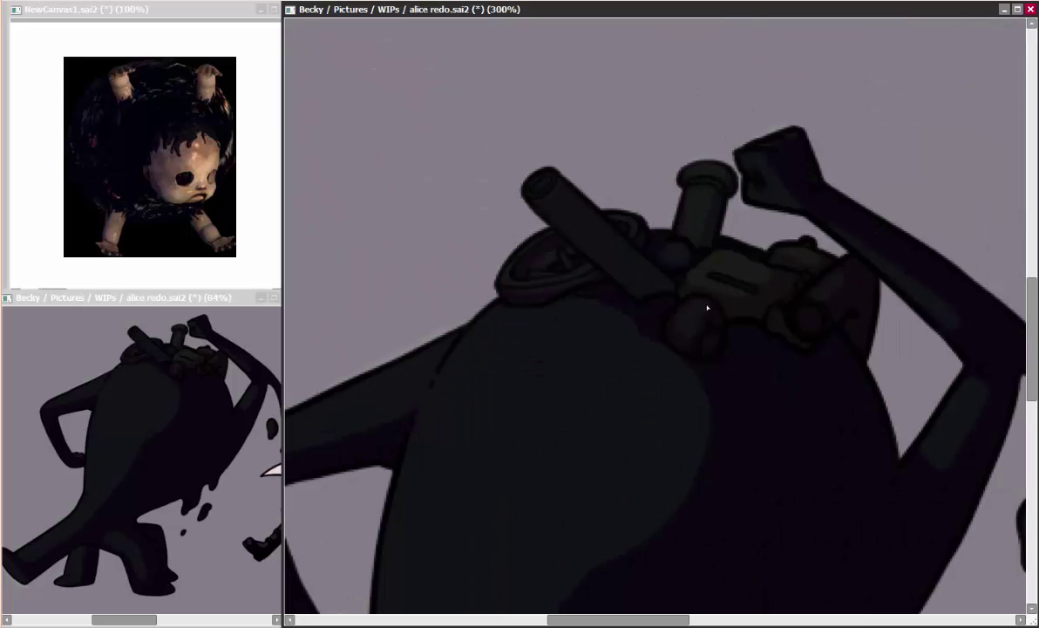
left_click_drag(707, 307, 645, 355)
scroll(839, 274, "down", 5)
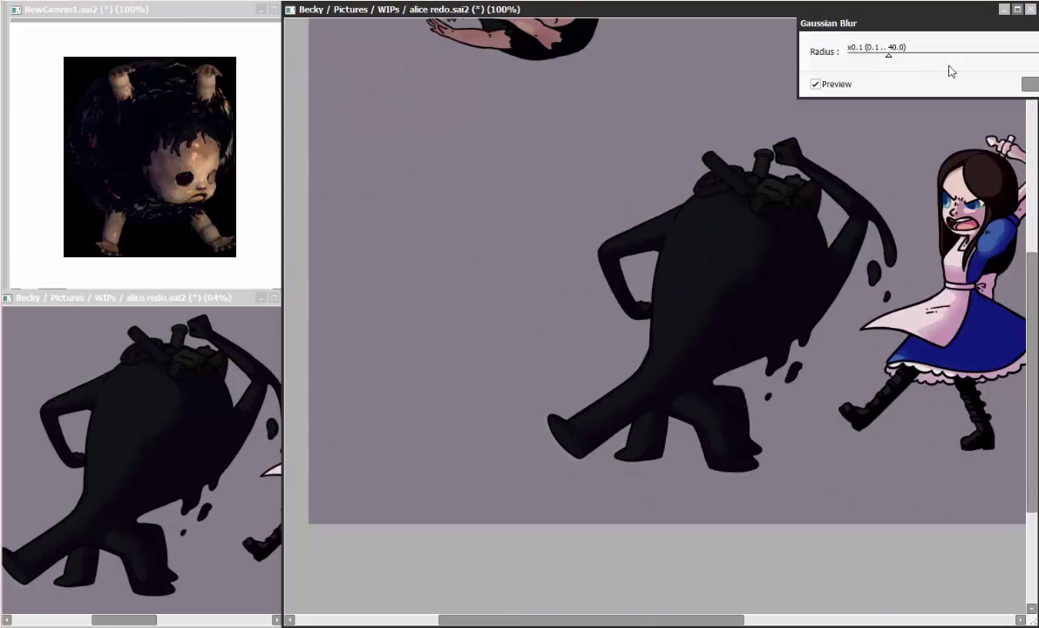
left_click(1026, 85)
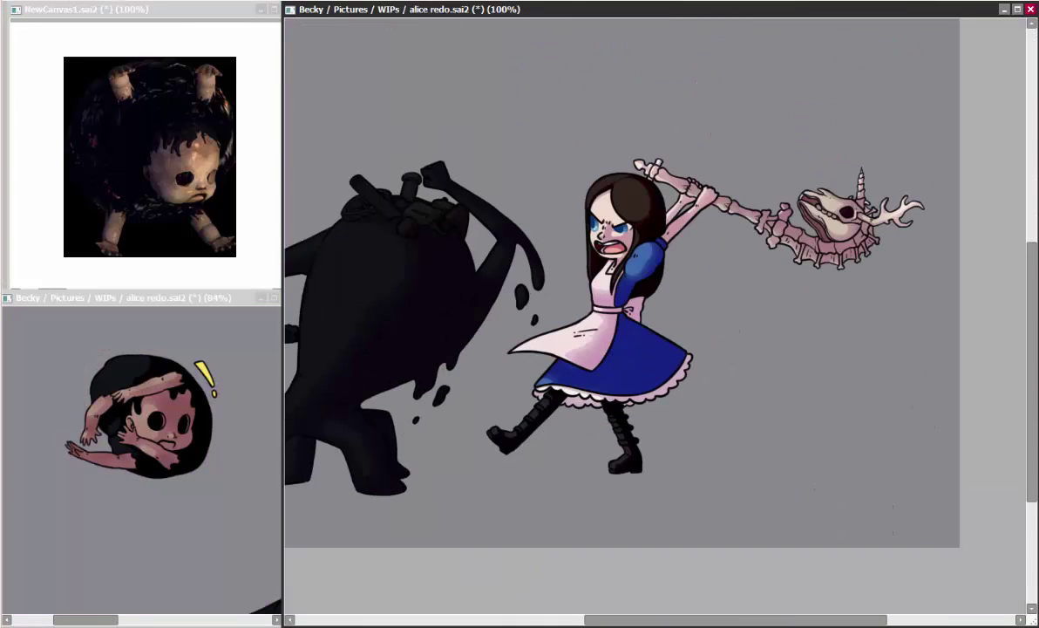
Recolour Alice's shade with a hue shift of +30, a stronger saturation and a raised luminance.
key("ctrl+u")
left_click_drag(420, 16, 443, 17)
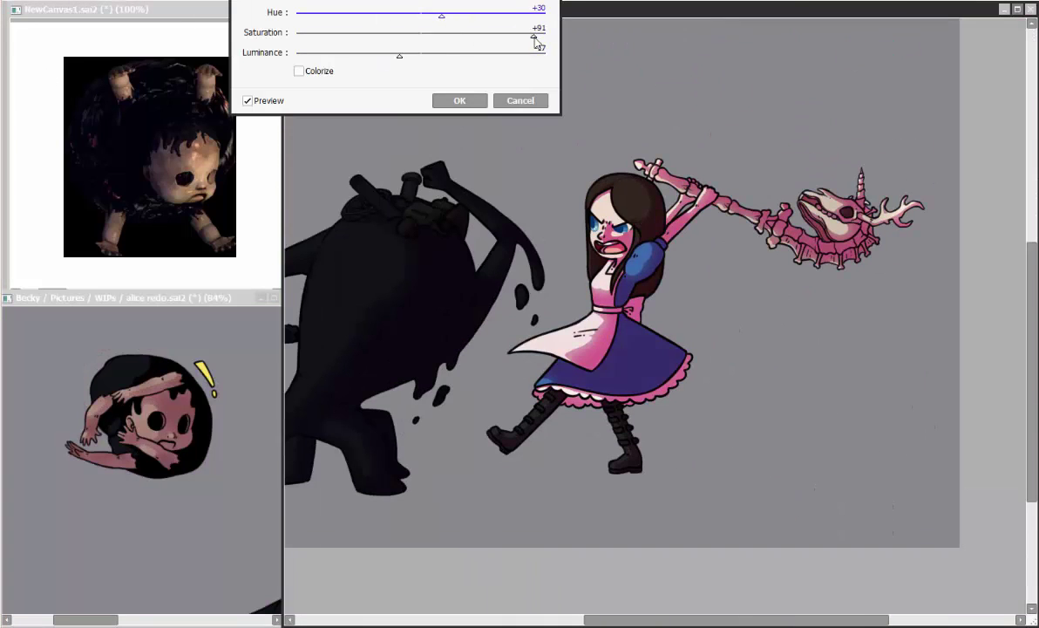
left_click_drag(401, 54, 430, 56)
left_click(460, 100)
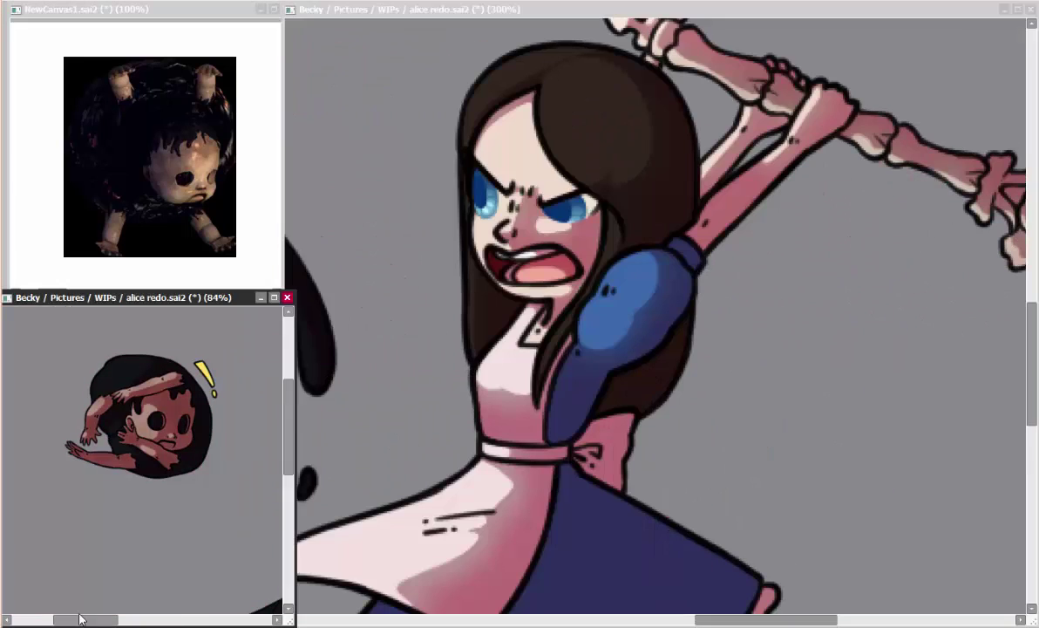
Show Alice in the overview window and brush a luminous purple tint over both of her eyes.
left_click_drag(79, 619, 171, 619)
left_click(457, 183)
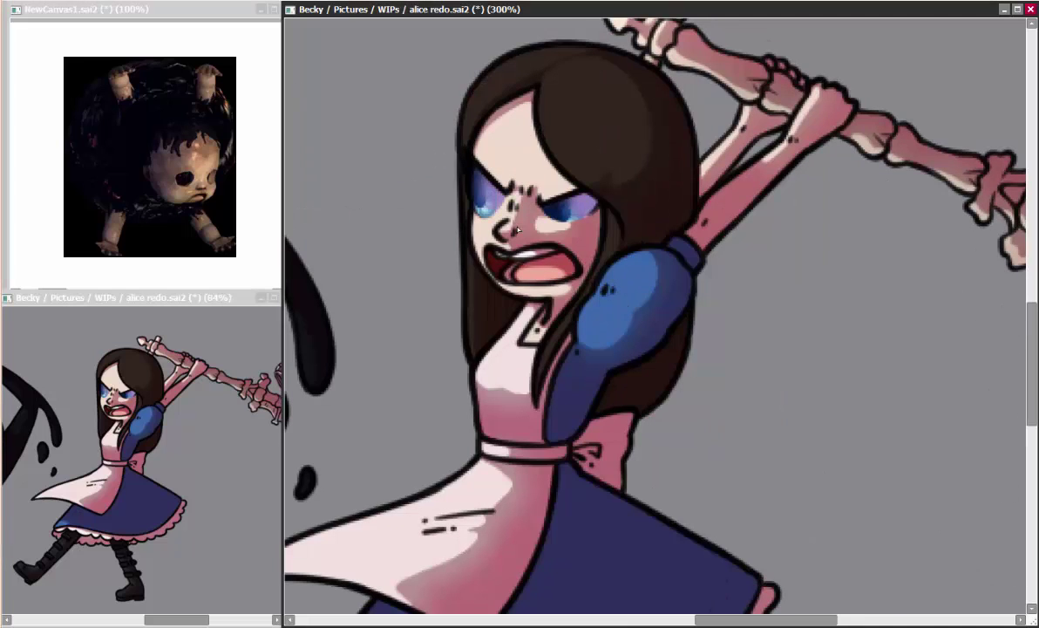
left_click_drag(475, 185, 506, 205)
left_click_drag(549, 201, 597, 209)
key("ctrl+z")
key("ctrl+z")
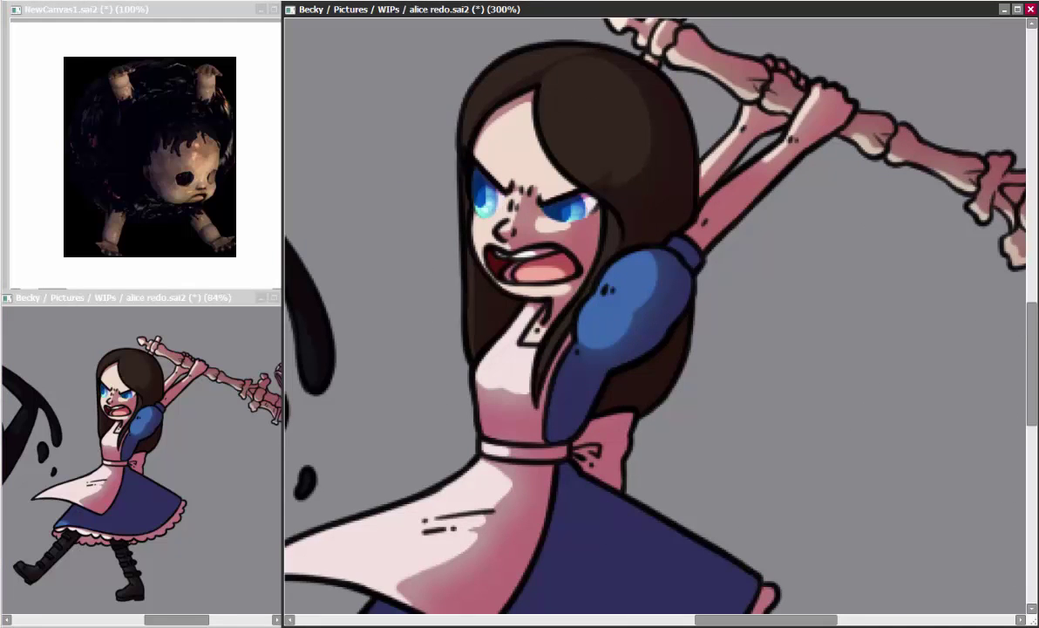
Select Alice's hair and tint it warm reddish brown on the lit side and dark purple on the shaded side.
scroll(588, 181, "up", 2)
left_click(588, 180)
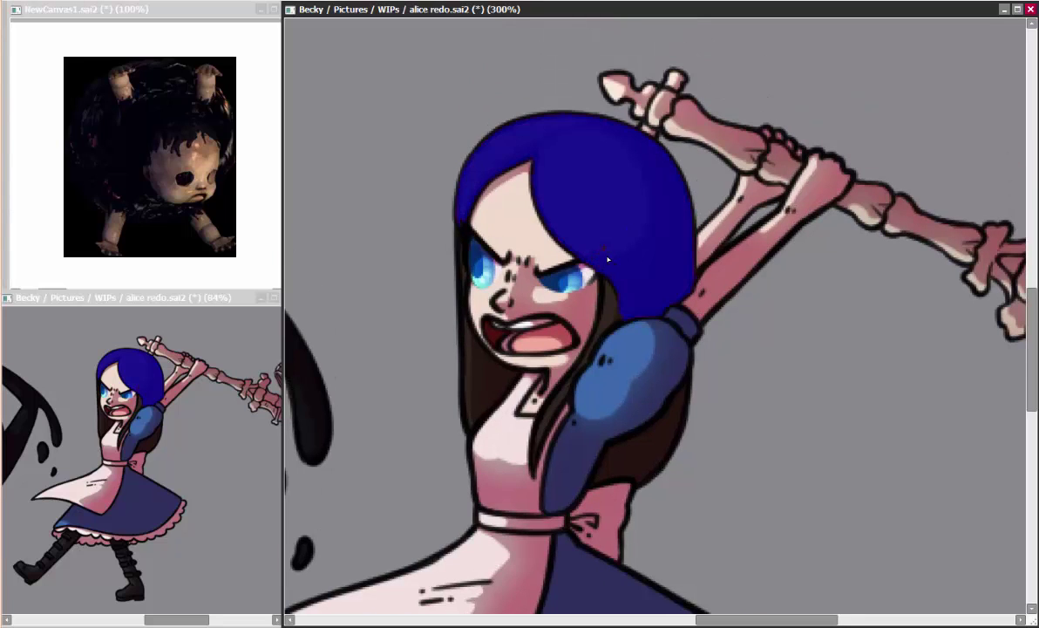
scroll(469, 267, "up", 2)
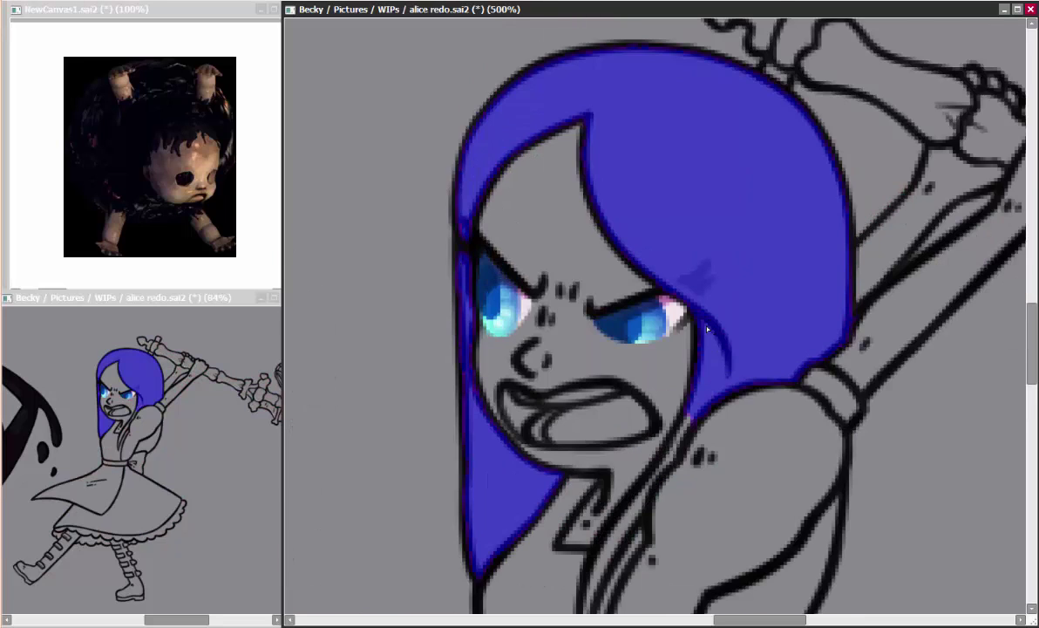
scroll(654, 340, "up", 2)
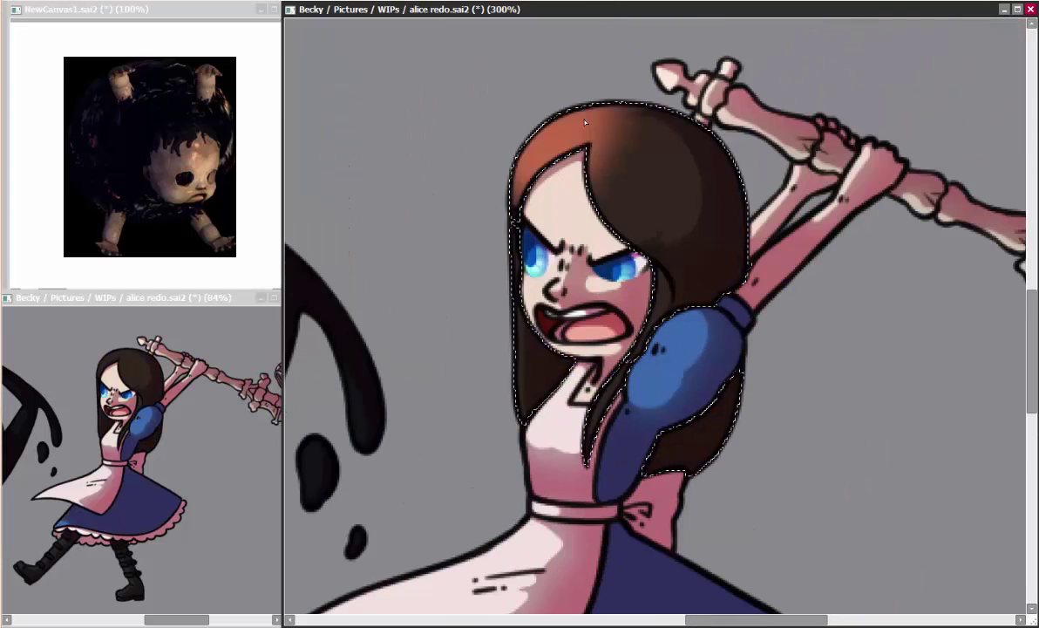
mouse_move(585, 122)
left_mouse_down()
mouse_move(689, 288)
mouse_move(611, 366)
mouse_move(661, 174)
left_mouse_up()
key("ctrl+z")
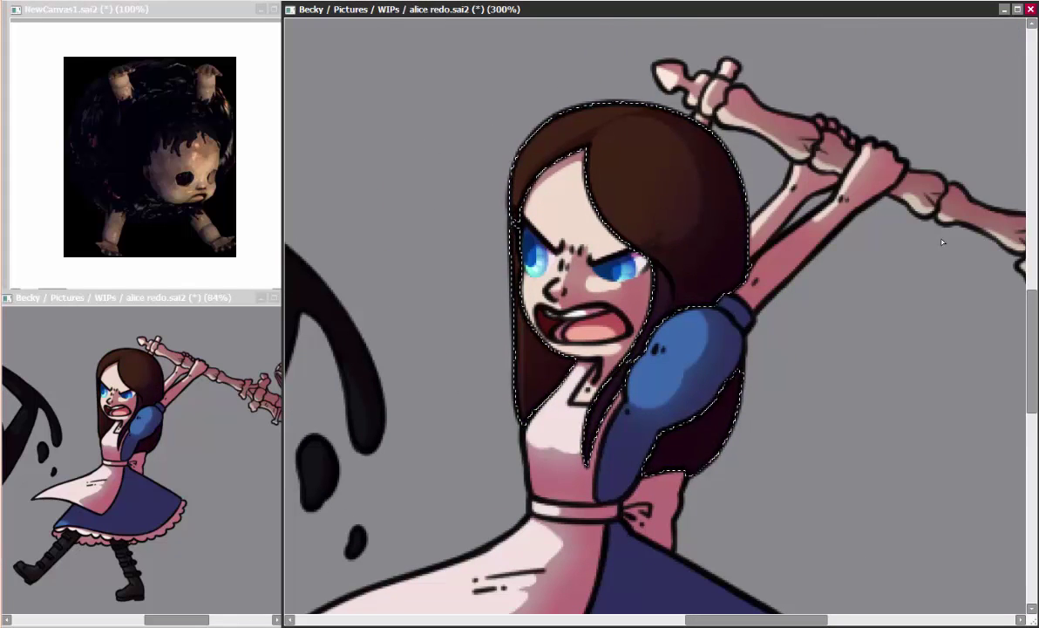
Select the skin of Alice's face, neck and both arms, leaving her eyes and open mouth out.
left_click_drag(698, 271, 671, 260)
left_click(540, 201)
left_click(527, 337)
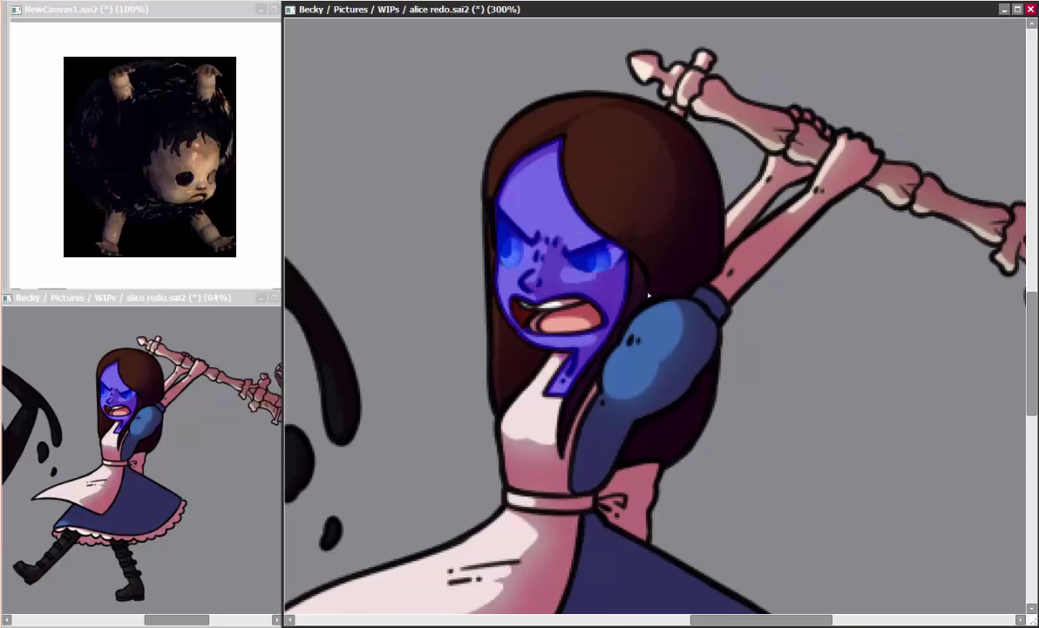
left_click_drag(649, 296, 522, 405)
left_click(674, 225)
left_click_drag(702, 241, 807, 115)
key("b")
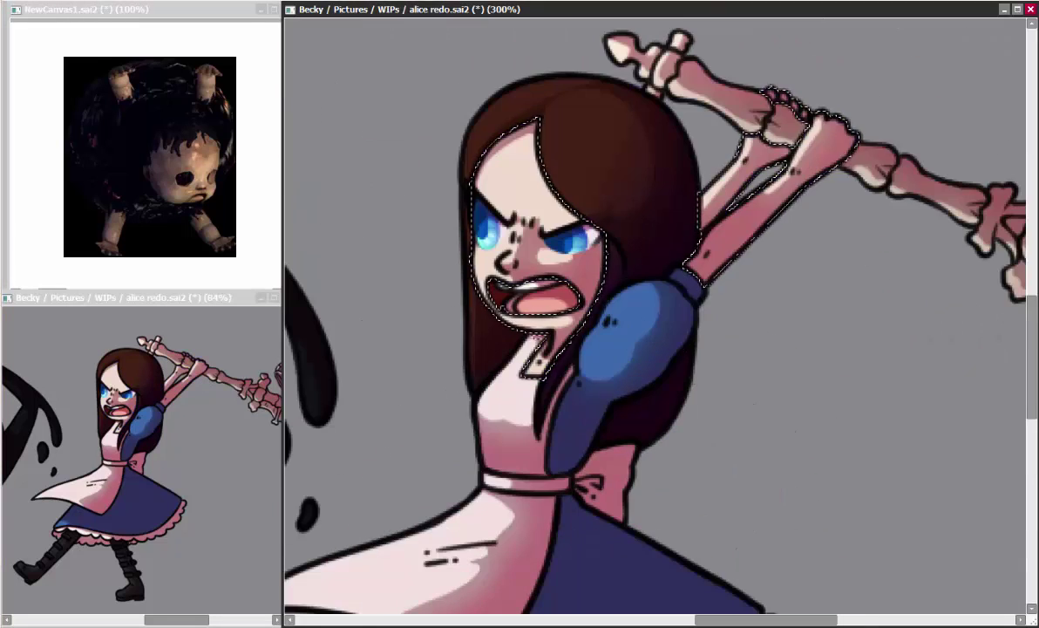
Tint Alice's selected skin red on the lit forehead and hands and blue across the shaded face, neck and arms.
left_click_drag(488, 122, 487, 147)
left_click_drag(496, 261, 741, 139)
key("ctrl+z")
key("ctrl+z")
key("ctrl+z")
key("ctrl+z")
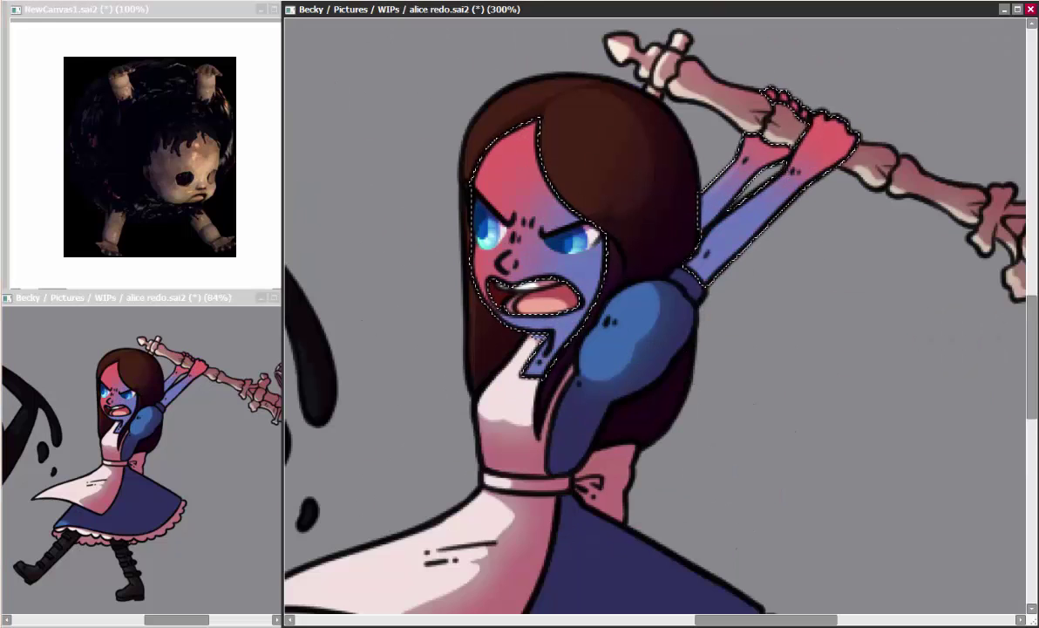
Select Alice's apron with its waistband and bow, and tint it pale orange in the light and red in the shade.
scroll(784, 262, "down", 3)
left_click(625, 185)
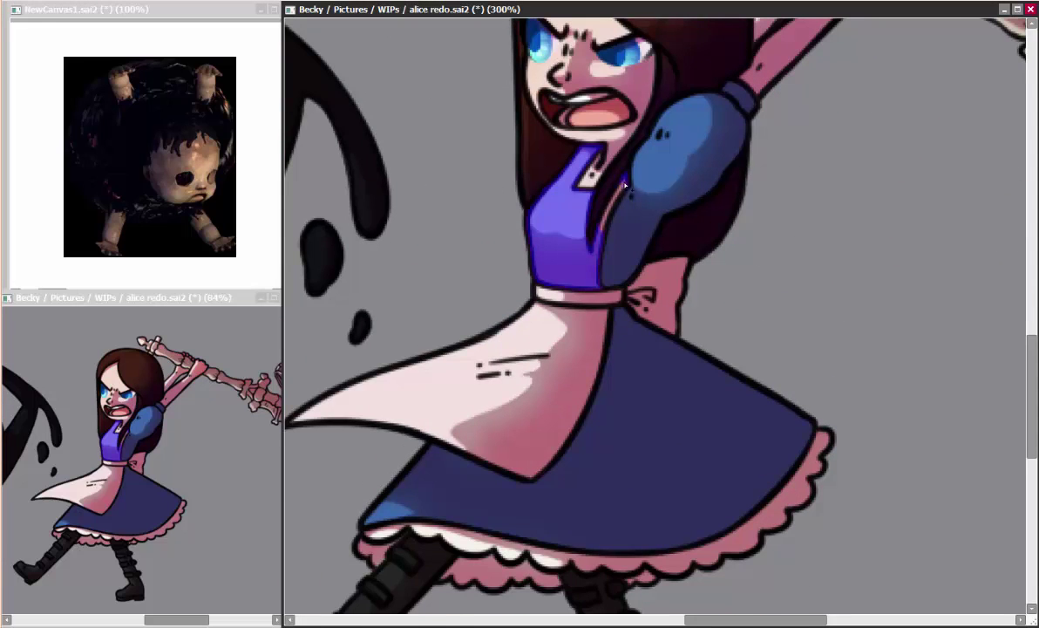
left_click_drag(601, 232, 785, 157)
key("ctrl+z")
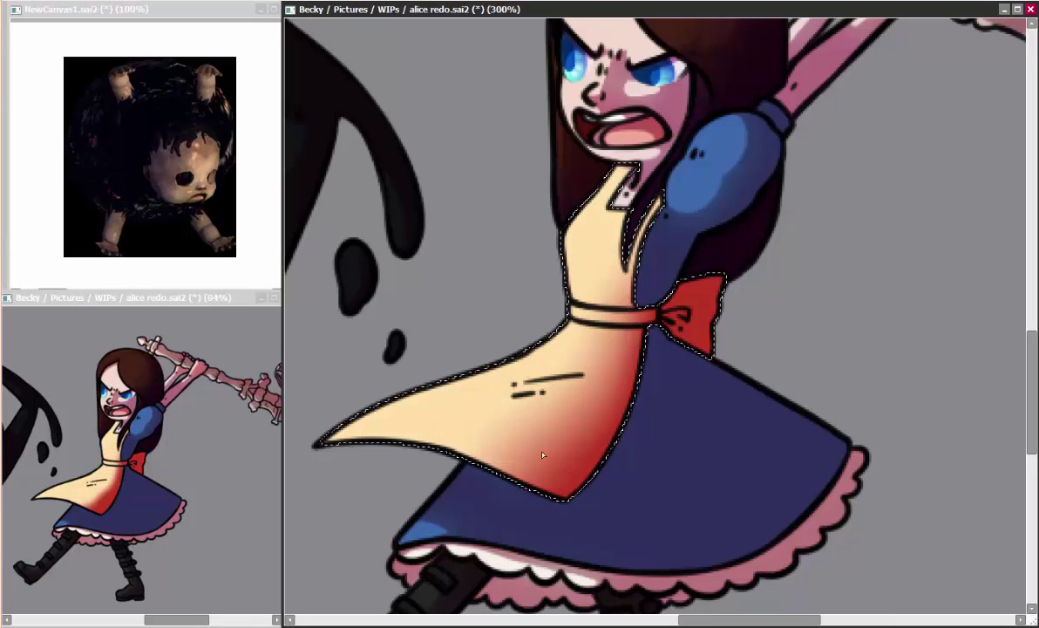
Select both of Alice's boots and give them a dark brown tint.
scroll(638, 283, "down", 5)
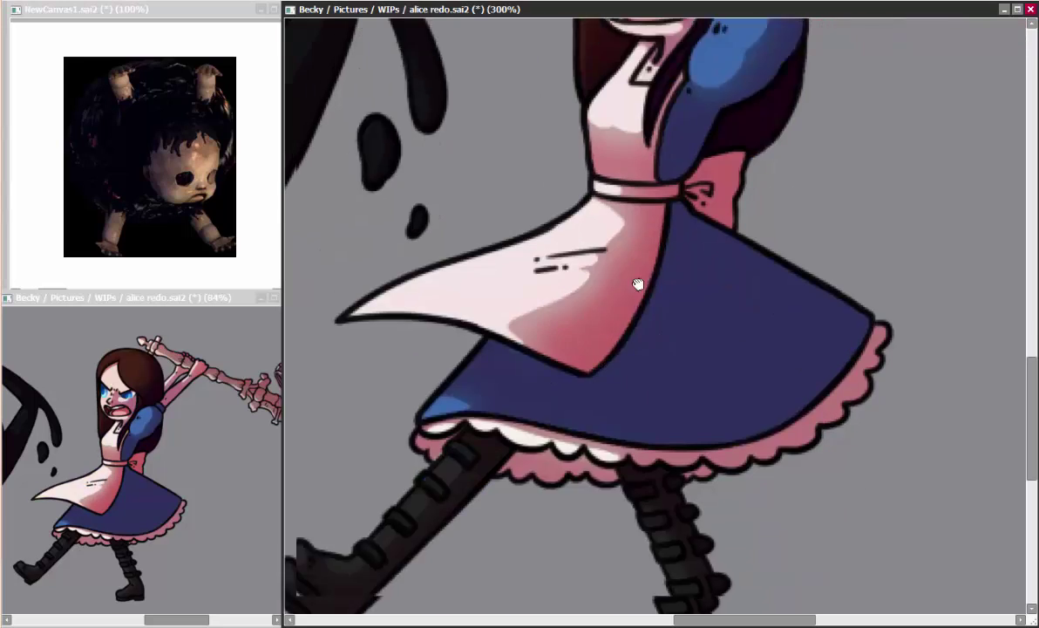
left_click(380, 451)
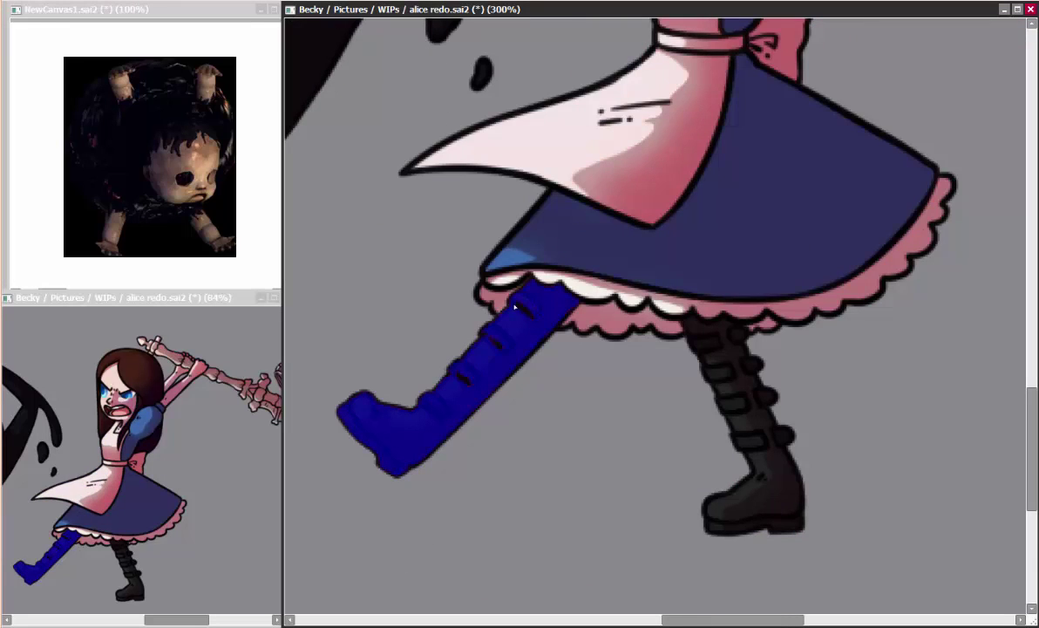
left_click(773, 446)
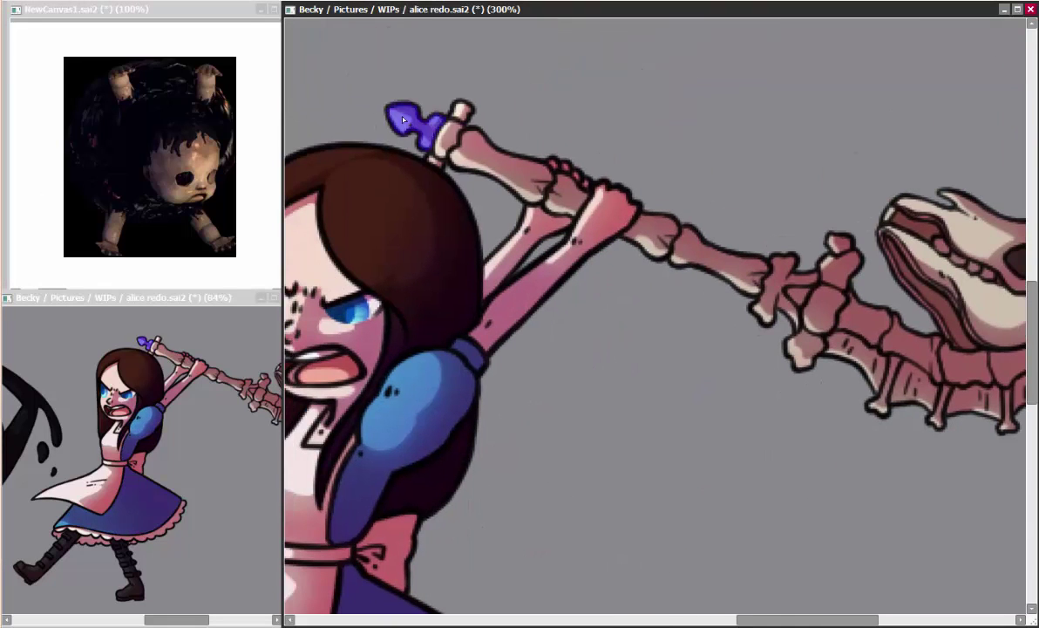
Paint a selection over the bone weapon's handle, shaft, spine and antlers.
mouse_move(403, 120)
left_mouse_down()
mouse_move(412, 155)
mouse_move(517, 181)
mouse_move(698, 253)
left_mouse_up()
left_click_drag(697, 253, 401, 187)
mouse_move(453, 227)
left_mouse_down()
mouse_move(535, 209)
mouse_move(536, 292)
mouse_move(661, 318)
mouse_move(755, 319)
left_mouse_up()
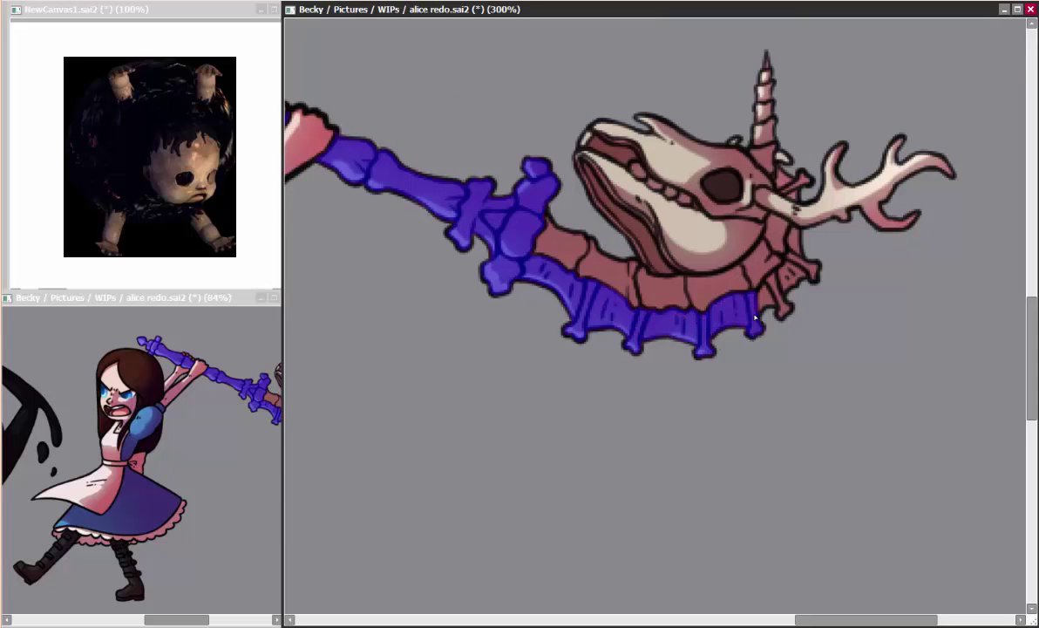
mouse_move(794, 260)
left_mouse_down()
mouse_move(609, 282)
mouse_move(783, 229)
mouse_move(759, 277)
left_mouse_up()
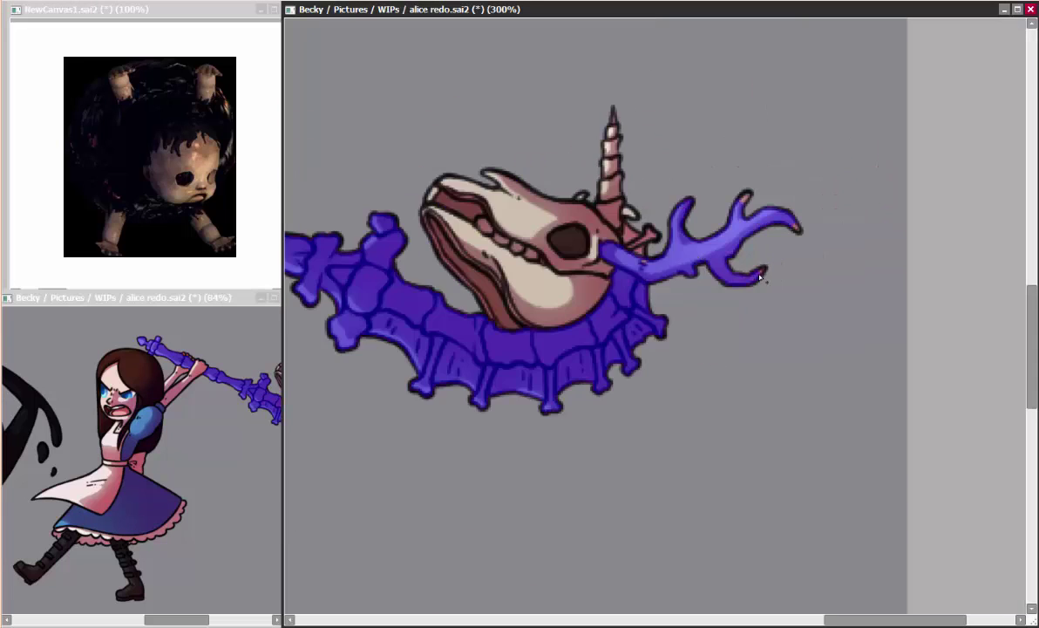
Extend the selection over the weapon's skull, eye socket, teeth, jaw and spiral horn, filling in the missed edges.
mouse_move(647, 266)
left_mouse_down()
mouse_move(494, 216)
mouse_move(408, 214)
left_mouse_up()
key("h")
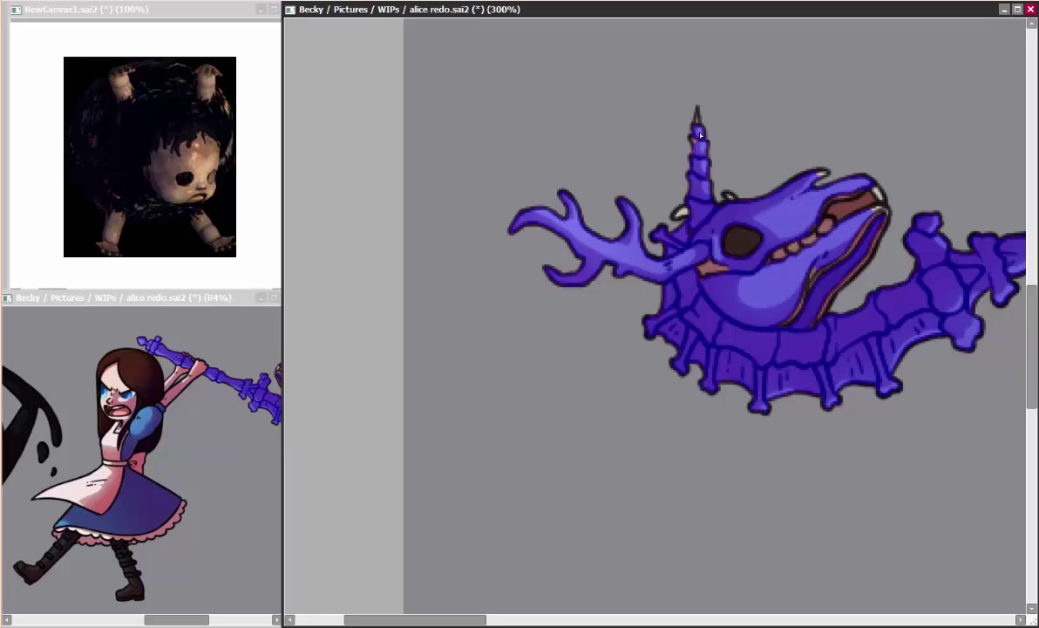
left_click_drag(633, 302, 668, 314)
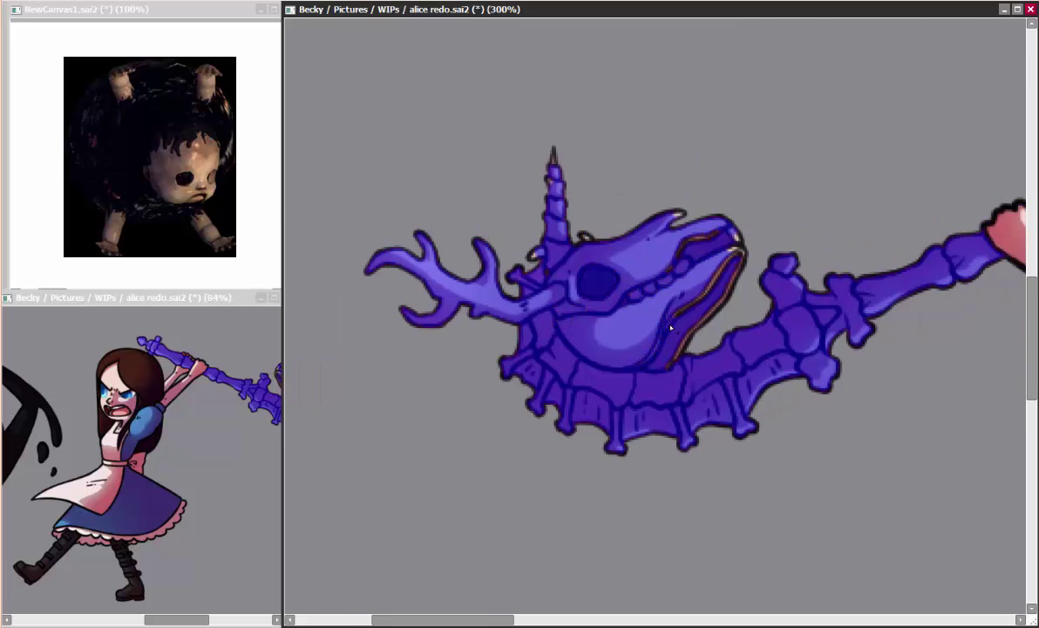
key("h")
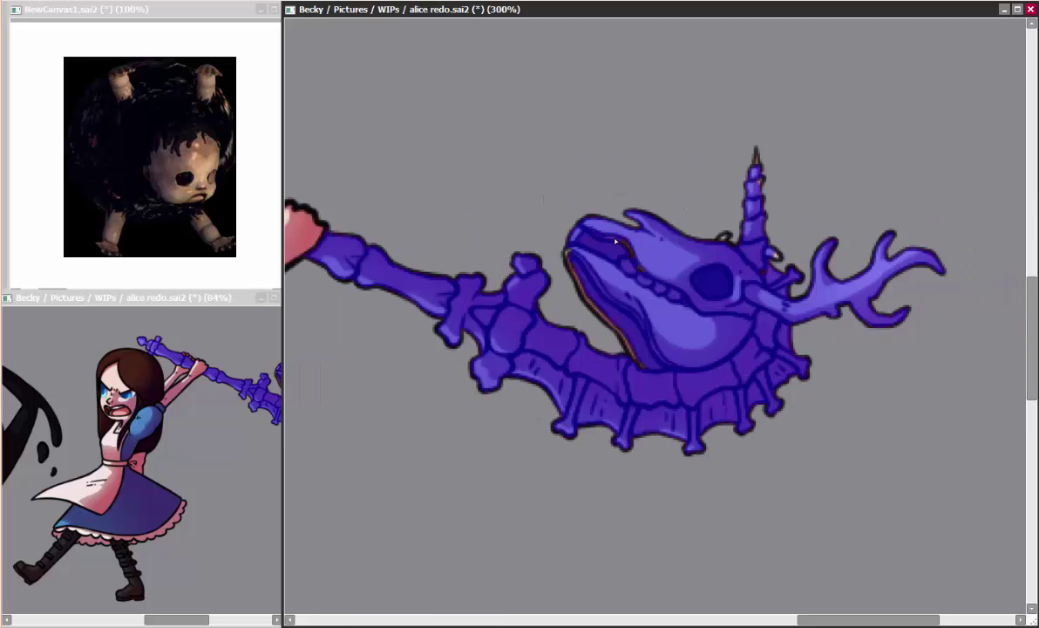
key("h")
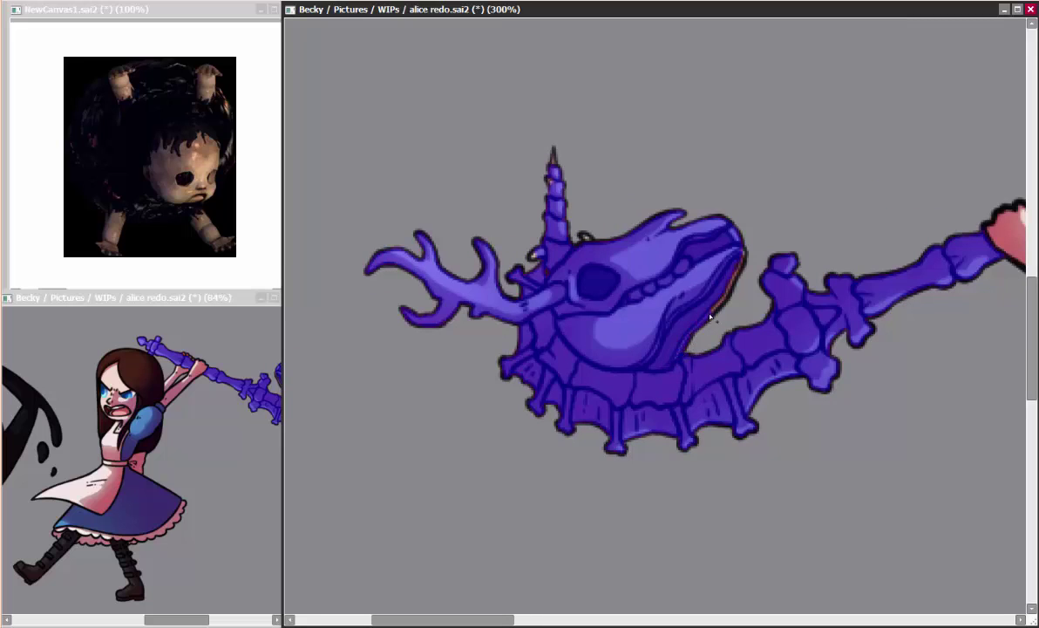
key("h")
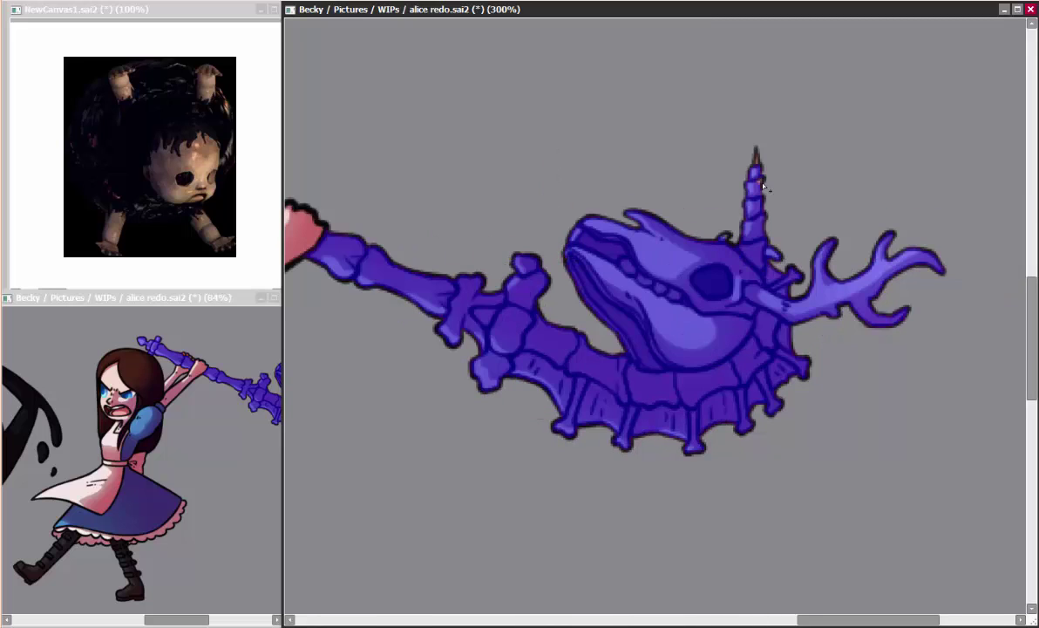
key("h")
scroll(664, 324, "down", 1)
Brush a pink tint along the selected bone weapon from the handle to the skull and clear the selection.
key("n")
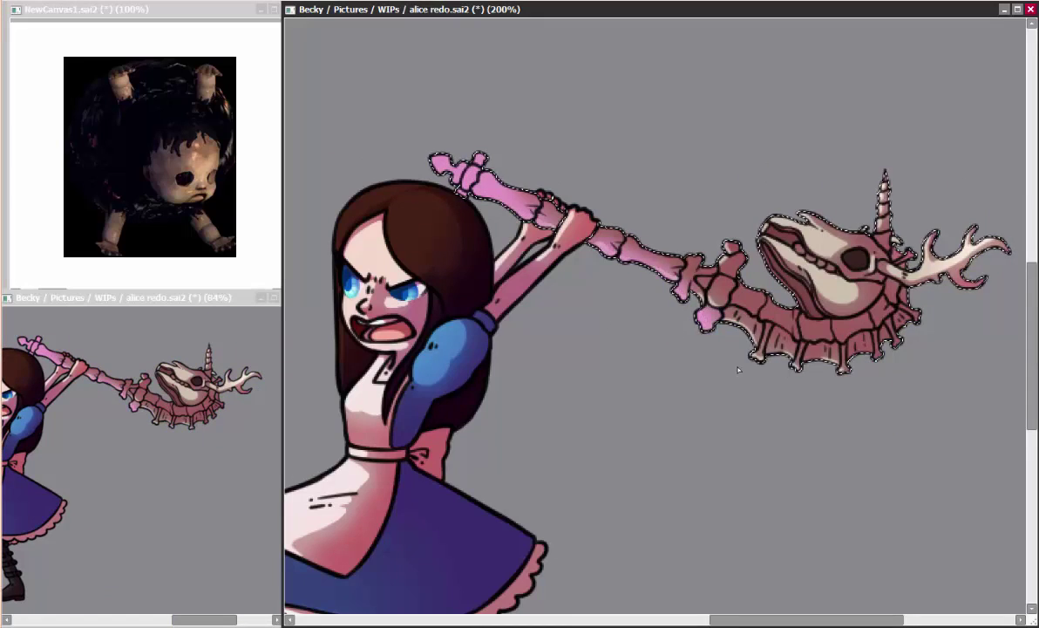
left_click_drag(737, 370, 837, 236)
mouse_move(558, 236)
left_mouse_down()
mouse_move(767, 288)
mouse_move(803, 242)
mouse_move(628, 266)
left_mouse_up()
left_click_drag(593, 227, 750, 323)
mouse_move(898, 227)
left_mouse_down()
mouse_move(784, 331)
mouse_move(937, 190)
left_mouse_up()
key("ctrl+d")
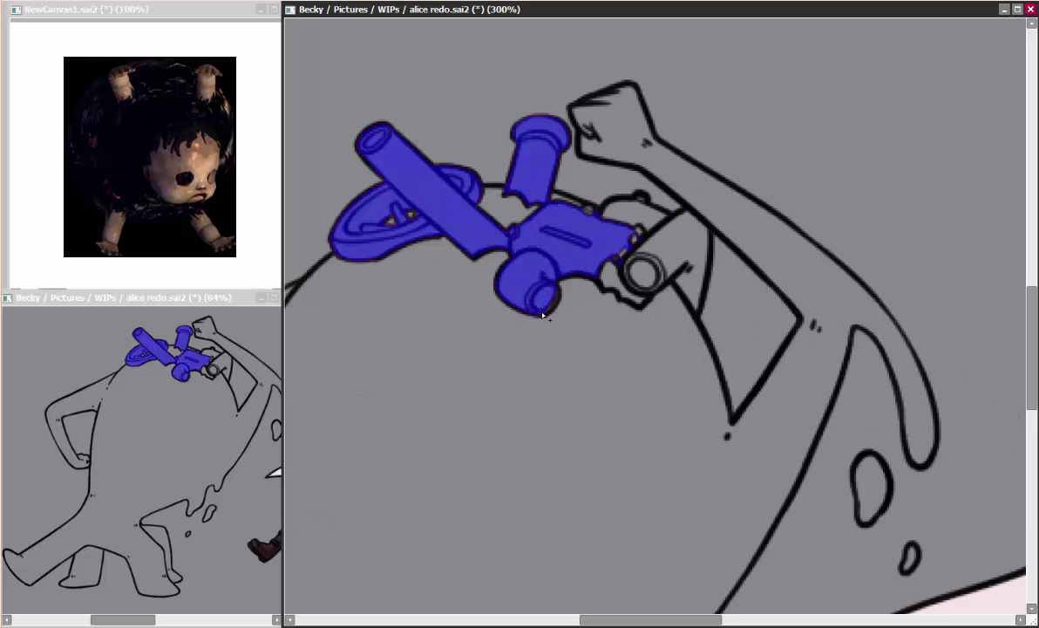
Select the metal scraps on the monster's head and tint their upper parts blue and lower parts lime green.
left_click(618, 282)
left_click(660, 266)
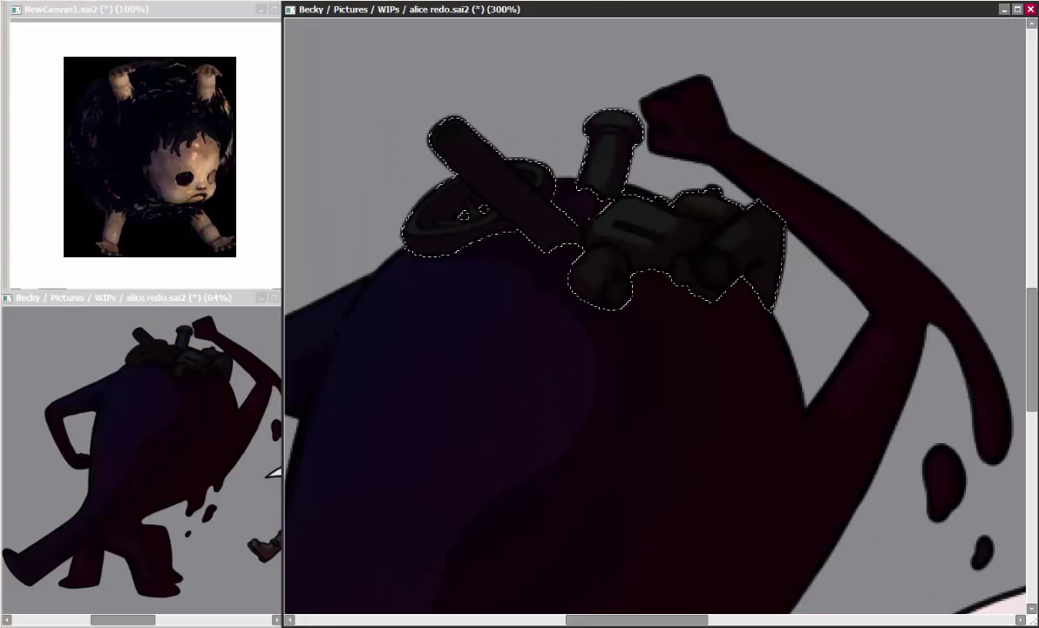
mouse_move(471, 139)
left_mouse_down()
mouse_move(436, 143)
mouse_move(613, 132)
mouse_move(488, 166)
mouse_move(661, 324)
mouse_move(622, 199)
left_mouse_up()
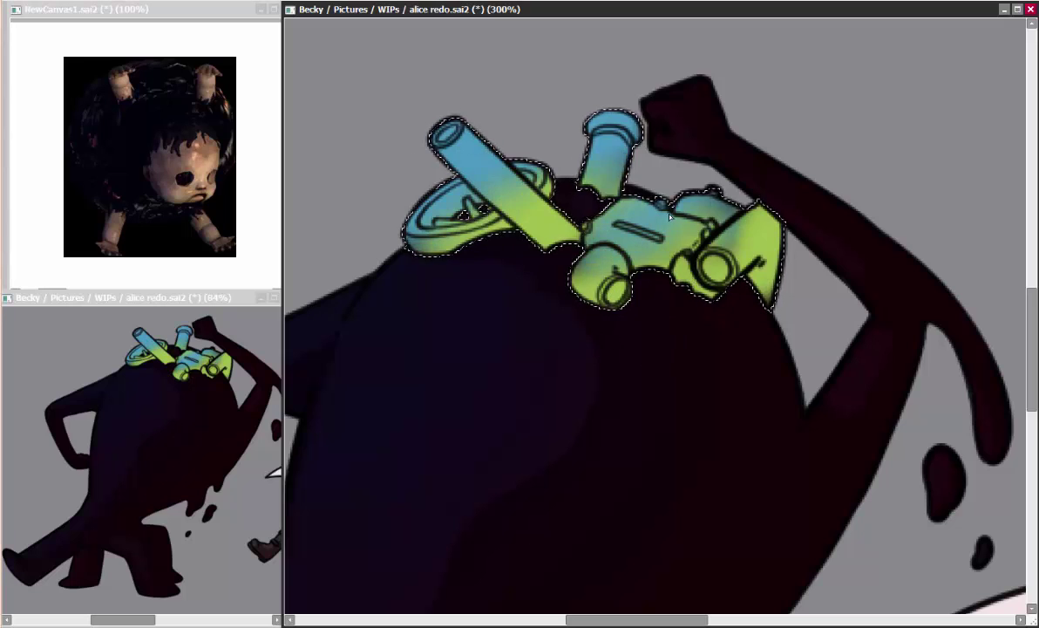
key("ctrl+d")
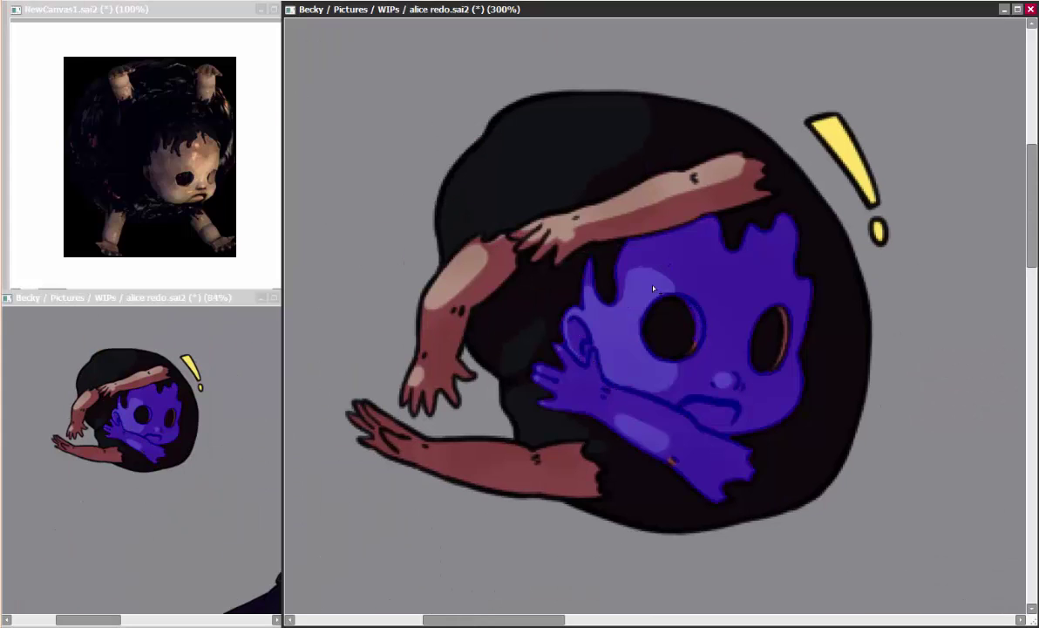
Select the doll creature's face and arms and tint them purple on the lit side and green on the shaded side.
left_click(508, 485)
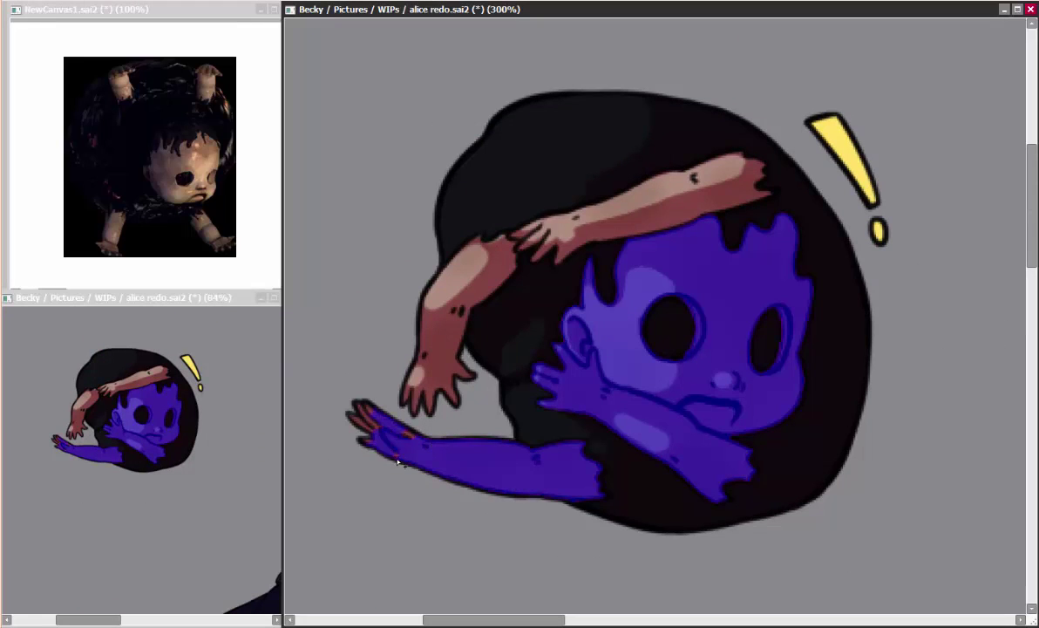
left_click(436, 370)
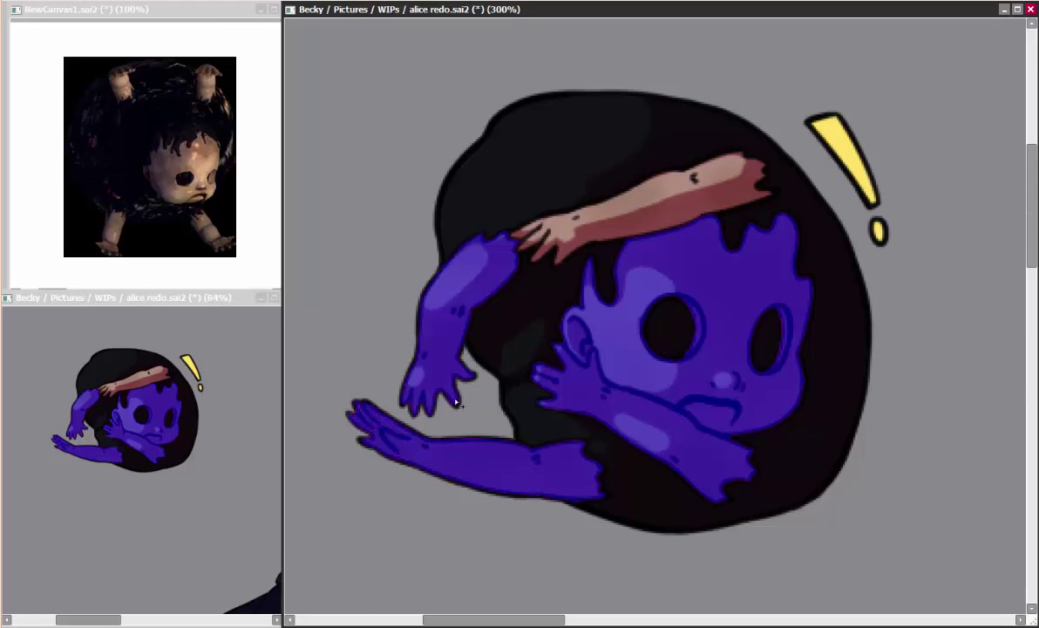
left_click(695, 168)
key("b")
mouse_move(523, 288)
left_mouse_down()
mouse_move(663, 367)
mouse_move(566, 401)
left_mouse_up()
mouse_move(680, 218)
left_mouse_down()
mouse_move(669, 259)
mouse_move(486, 280)
left_mouse_up()
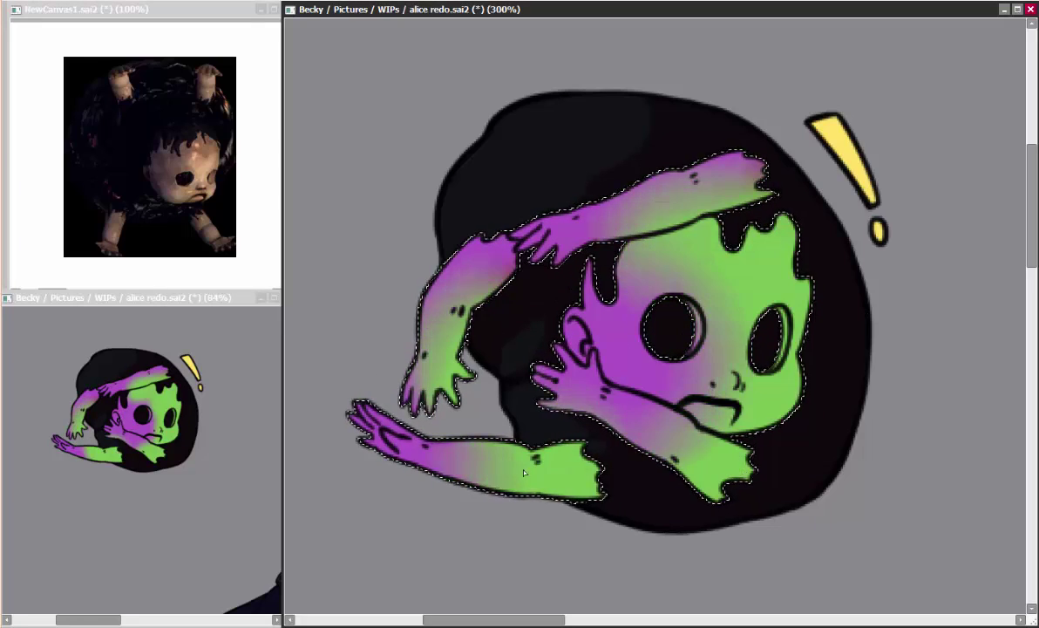
key("ctrl+d")
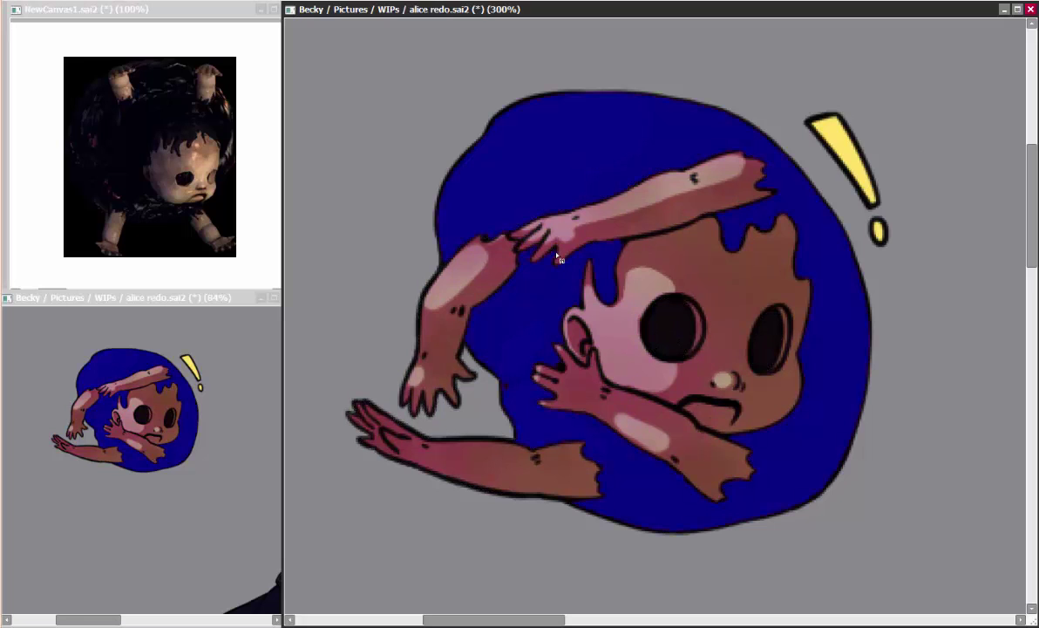
Select the doll creature's dark round body and tint it turquoise on the lit side and dark red on the shaded side.
left_click(511, 392)
mouse_move(488, 149)
left_mouse_down()
mouse_move(523, 262)
mouse_move(541, 418)
left_mouse_up()
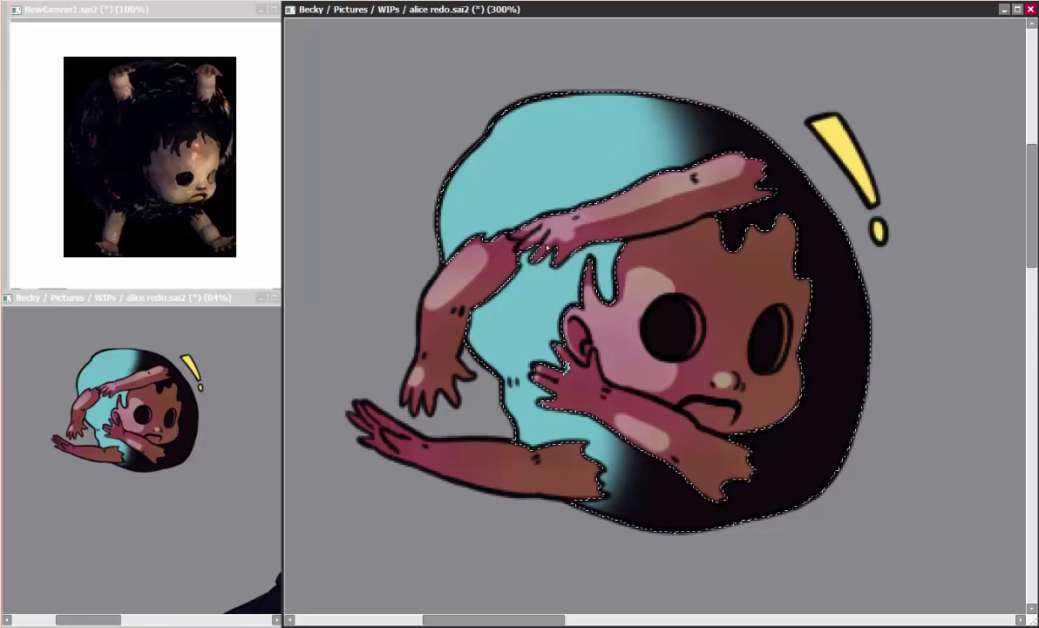
left_click_drag(697, 131, 785, 392)
left_click_drag(567, 130, 663, 122)
left_click_drag(489, 175, 741, 436)
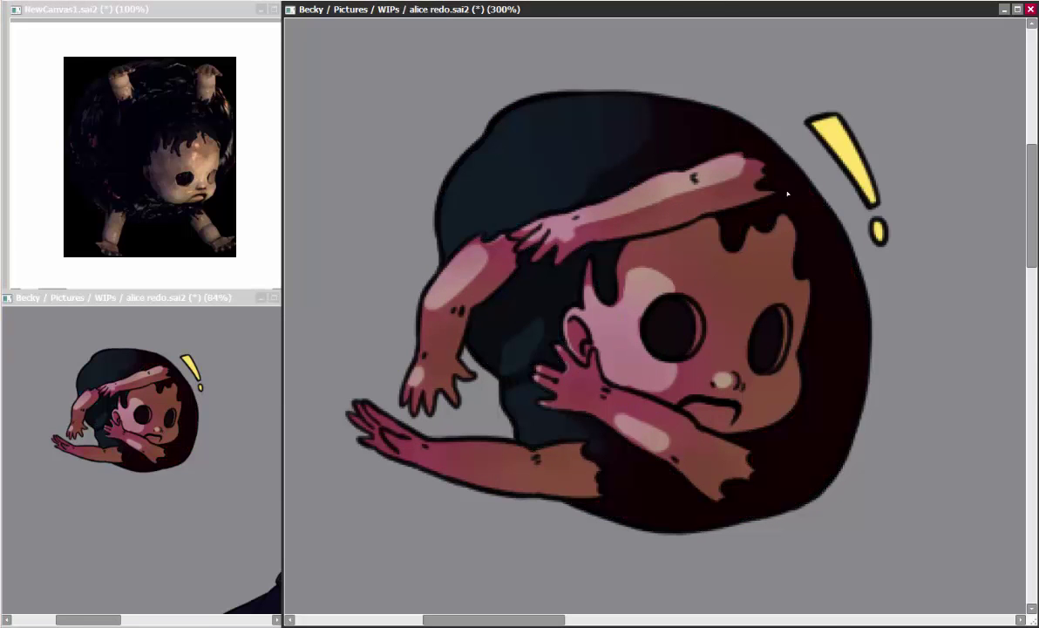
Paint a subtle darker fold shadow down the middle of Alice's blue skirt, undoing the strokes that are too heavy.
scroll(654, 314, "down", 5)
scroll(654, 314, "right", 5)
scroll(481, 295, "down", 10)
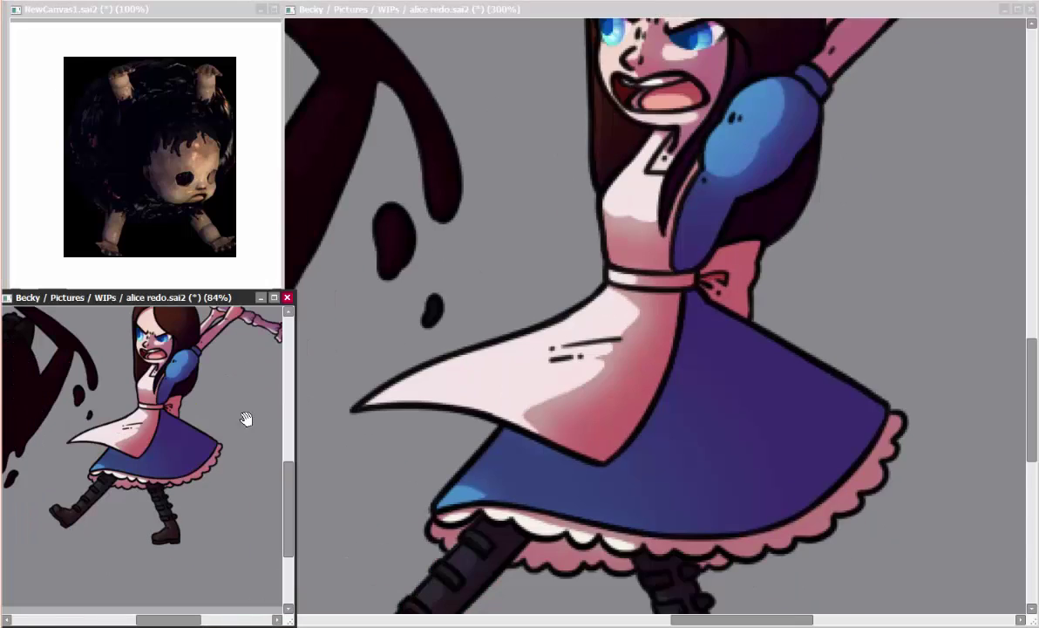
left_click_drag(579, 183, 598, 337)
scroll(599, 337, "down", 1)
left_click_drag(684, 183, 703, 335)
key("h")
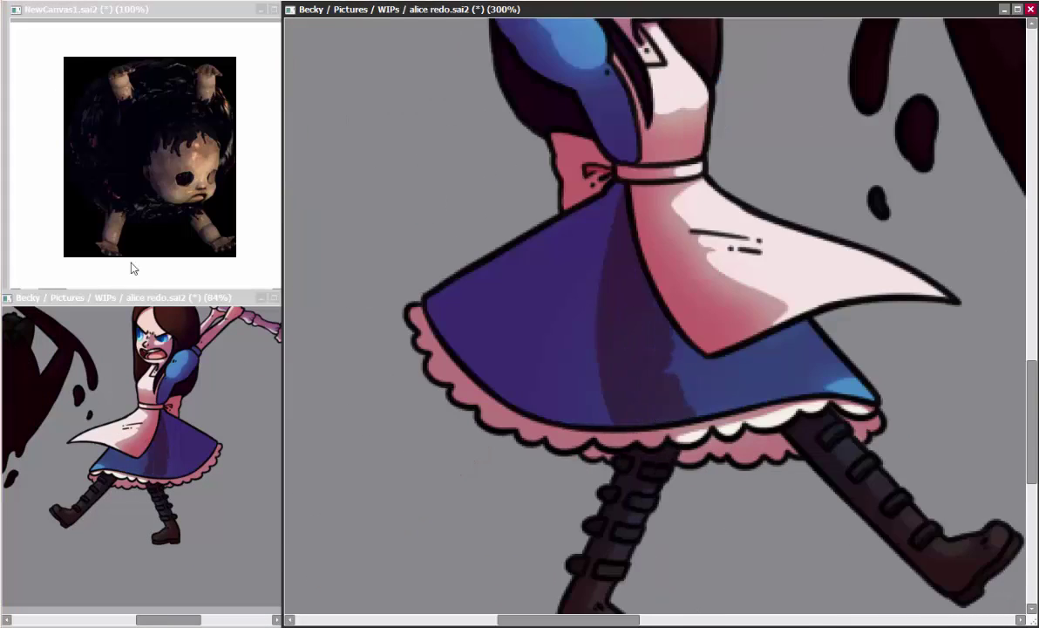
key("h")
key("ctrl+z")
key("h")
key("h")
key("ctrl+z")
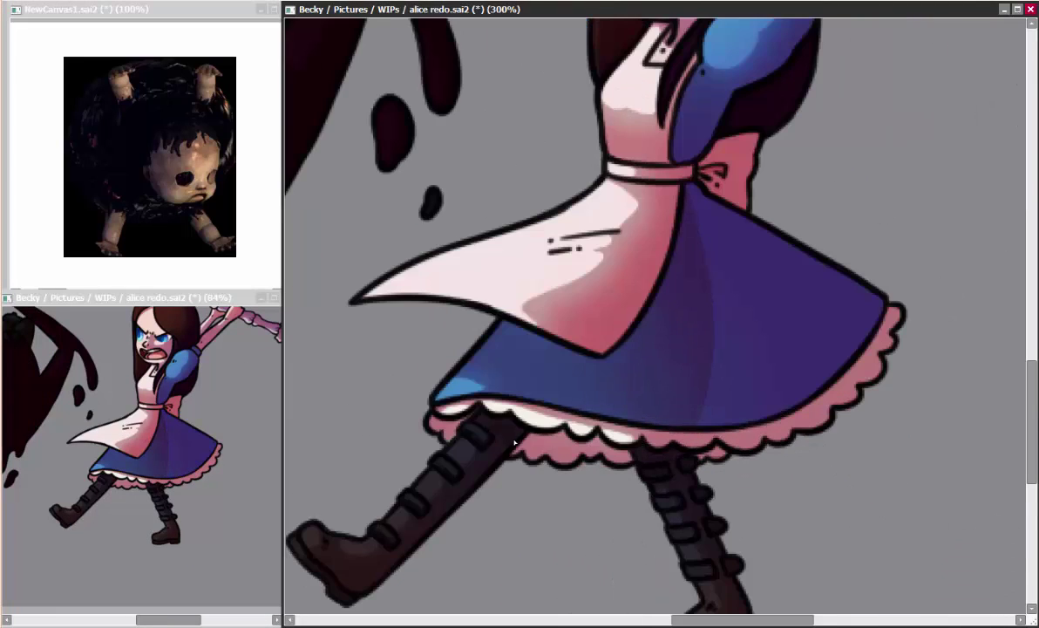
Deepen the purple shading along the bone weapon and redden the inside of the skull's mouth.
scroll(514, 444, "down", 2)
left_click_drag(788, 26, 680, 422)
left_click_drag(767, 348, 641, 387)
left_click_drag(767, 183, 679, 331)
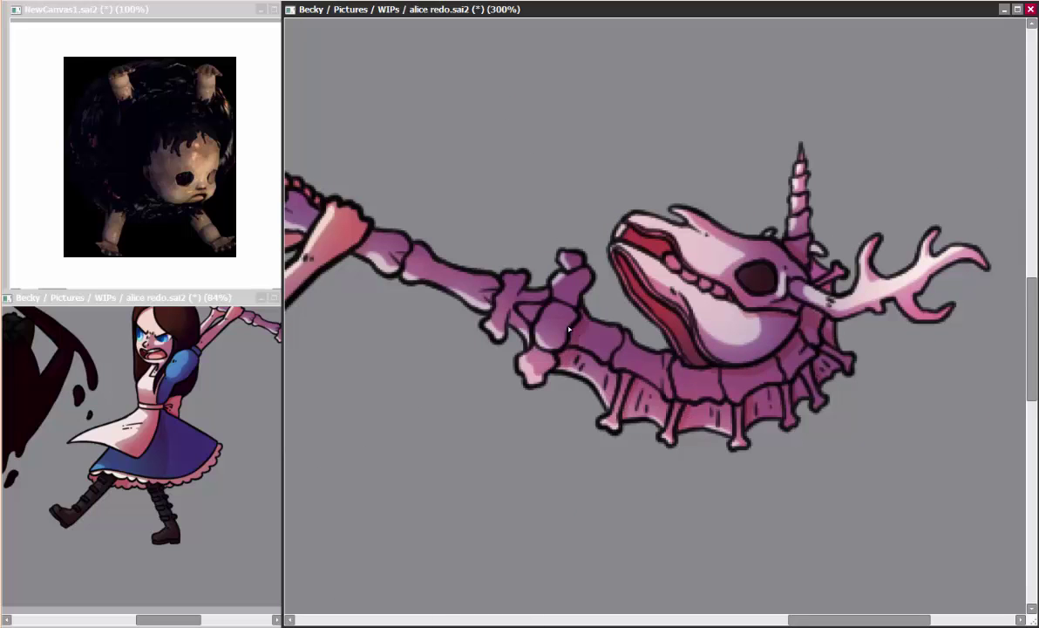
left_click_drag(526, 299, 770, 360)
scroll(637, 390, "down", 3)
key("Home")
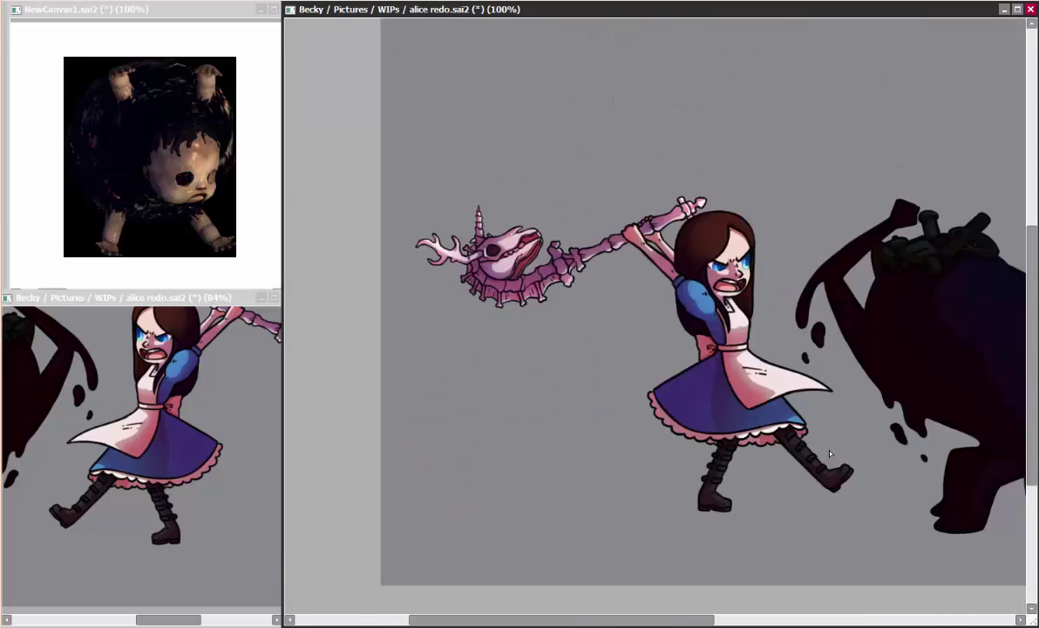
Brush red shading onto the doll creature's palms and wrists.
left_click_drag(638, 390, 746, 302)
scroll(683, 221, "up", 3)
left_click_drag(683, 220, 736, 377)
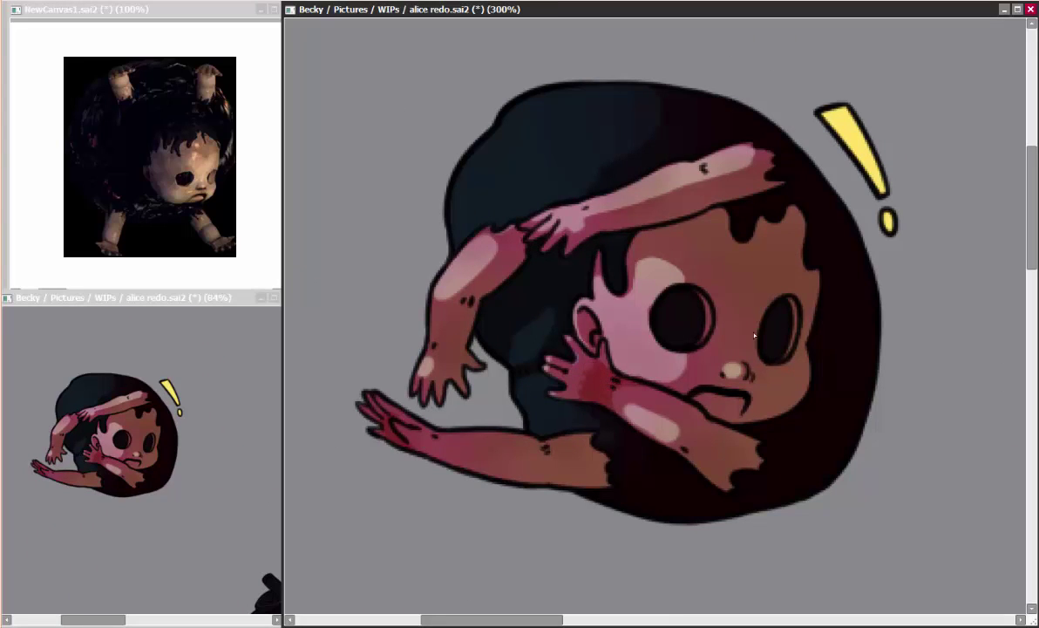
left_click_drag(624, 247, 601, 272)
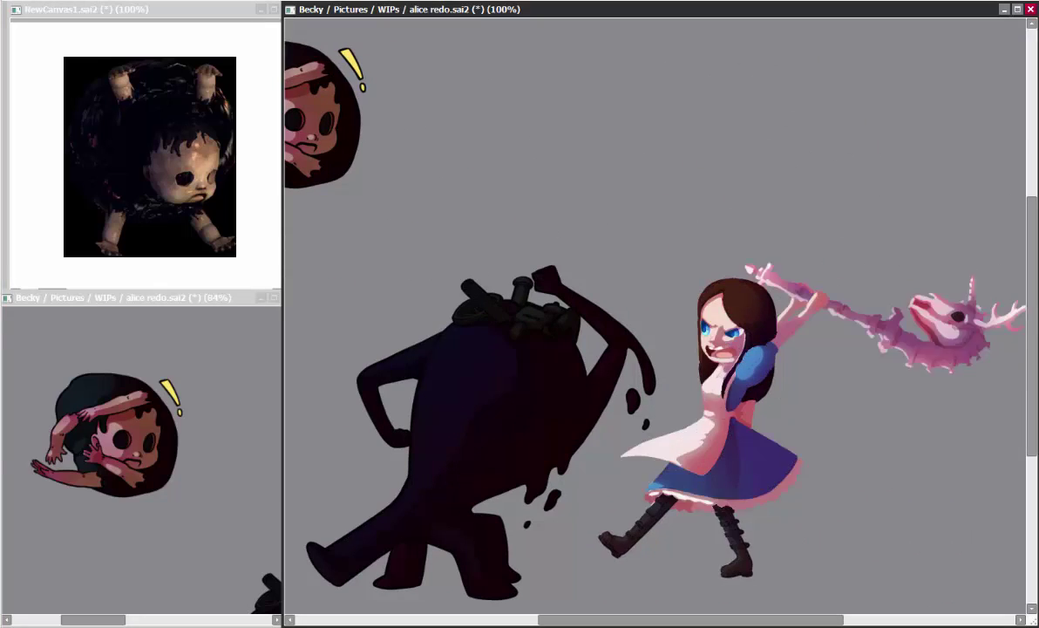
Recolour Alice's line art with hue and saturation adjustments, shifting the apron and skirt outlines toward a softer dark red.
left_click_drag(1035, 297, 930, 261)
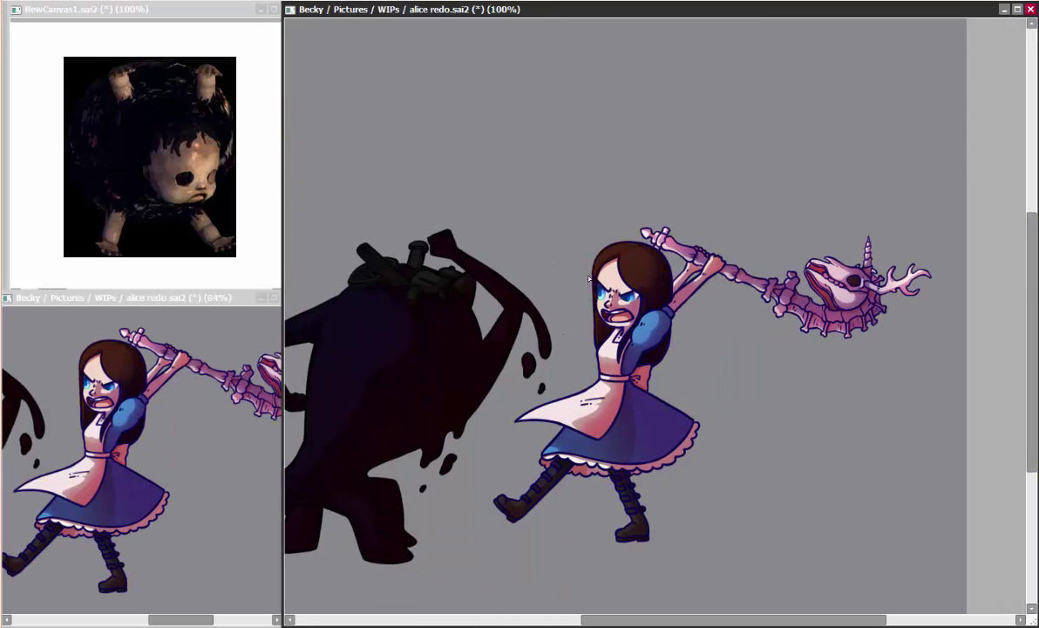
key("ctrl+u")
key("Escape")
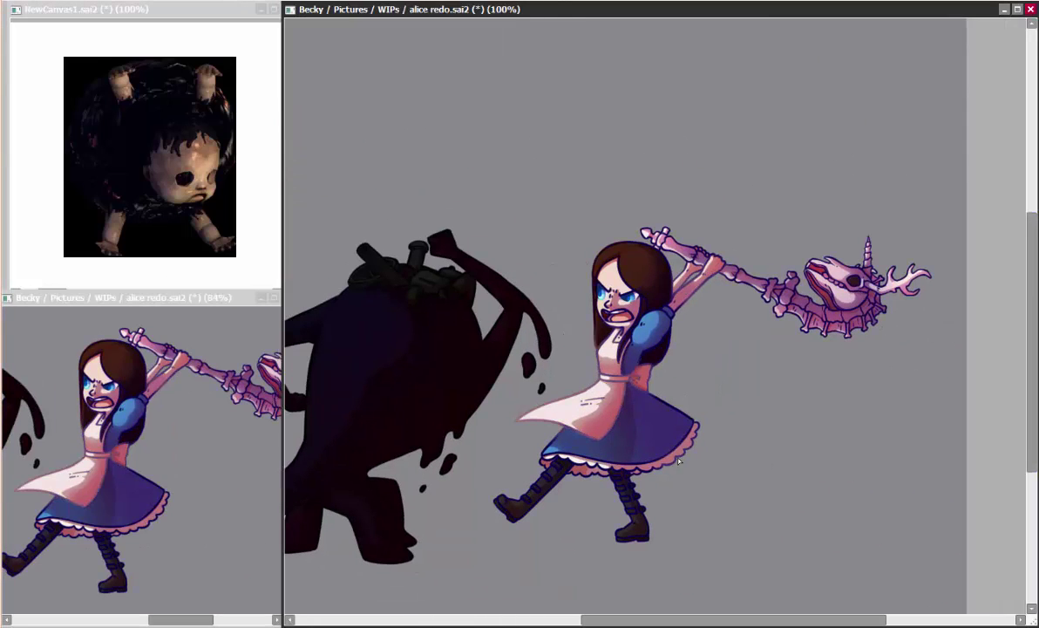
key("ctrl+u")
left_click(462, 99)
key("ctrl+u")
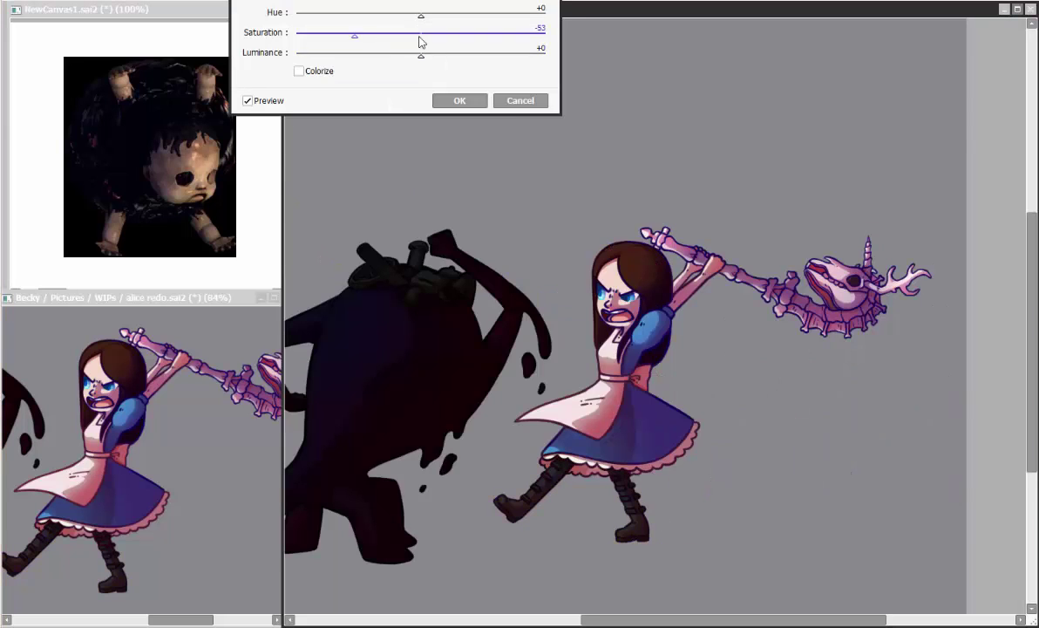
key("Escape")
key("h")
key("h")
scroll(625, 321, "right", 2)
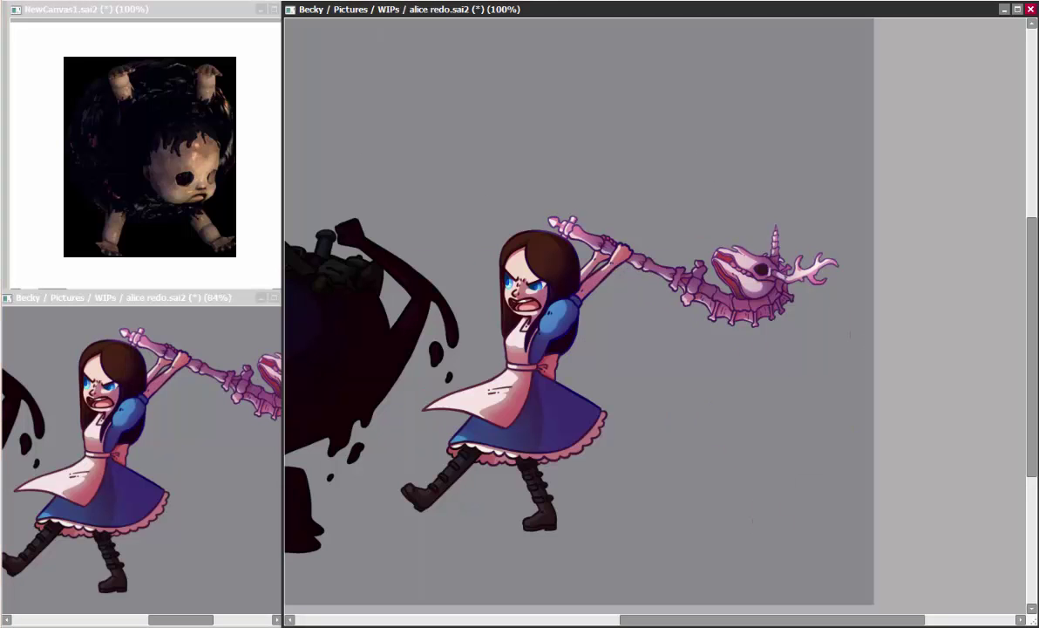
Recolour the small nose and brow crease lines on Alice's face to a softer dark red with a hue and luminance adjustment.
left_click_drag(714, 260, 741, 272)
scroll(608, 286, "up", 5)
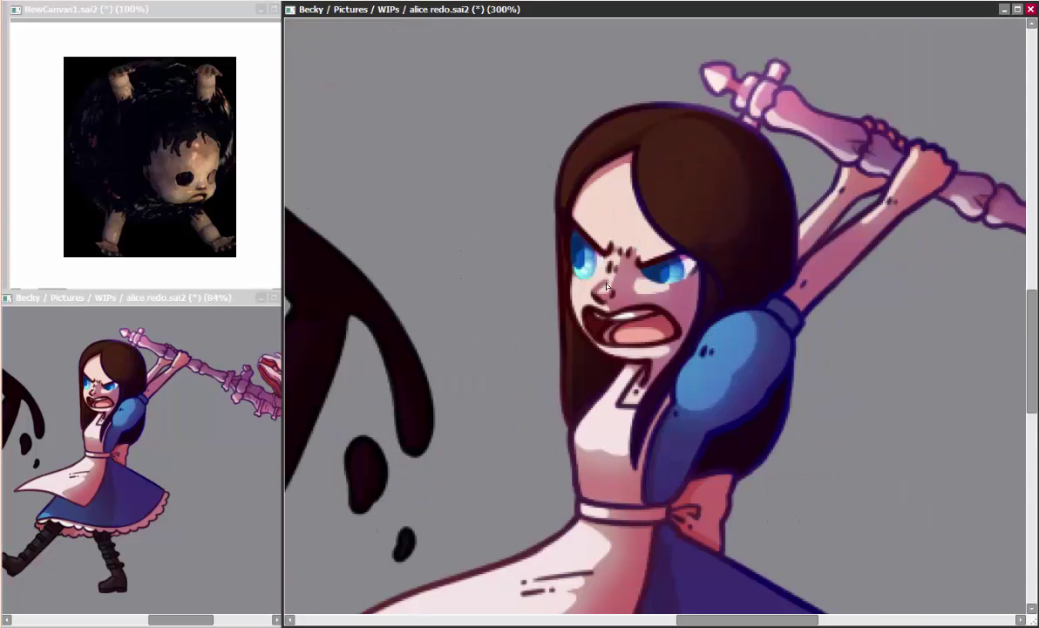
key("ctrl+u")
left_click_drag(394, 54, 464, 76)
left_click(461, 99)
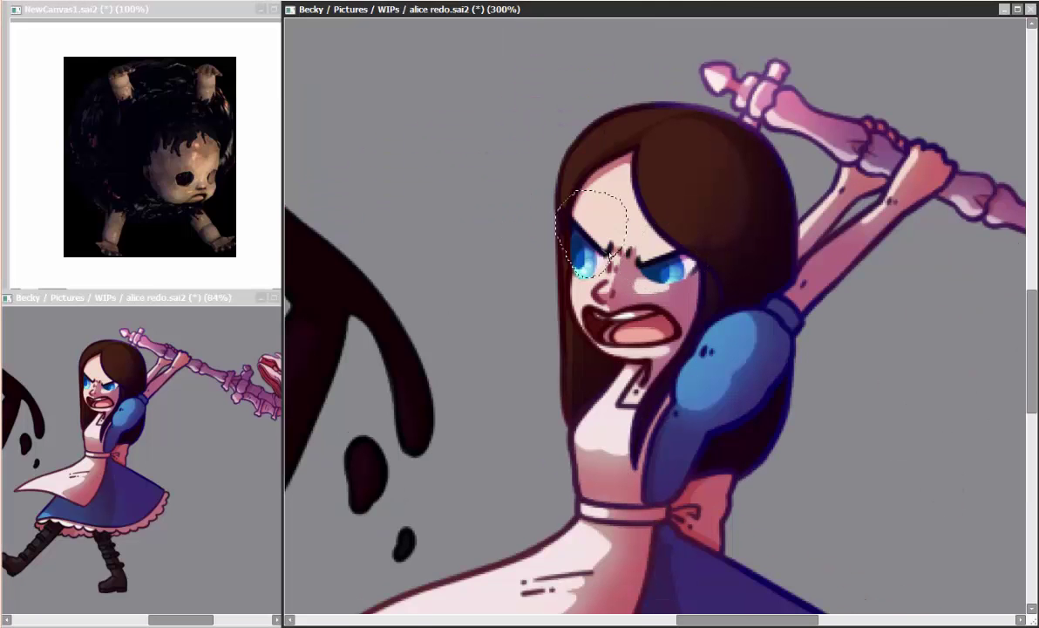
Shift the doll creature's skin outlines toward purple with hue -24, saturation -25 and luminance -2.
left_click_drag(643, 272, 909, 224)
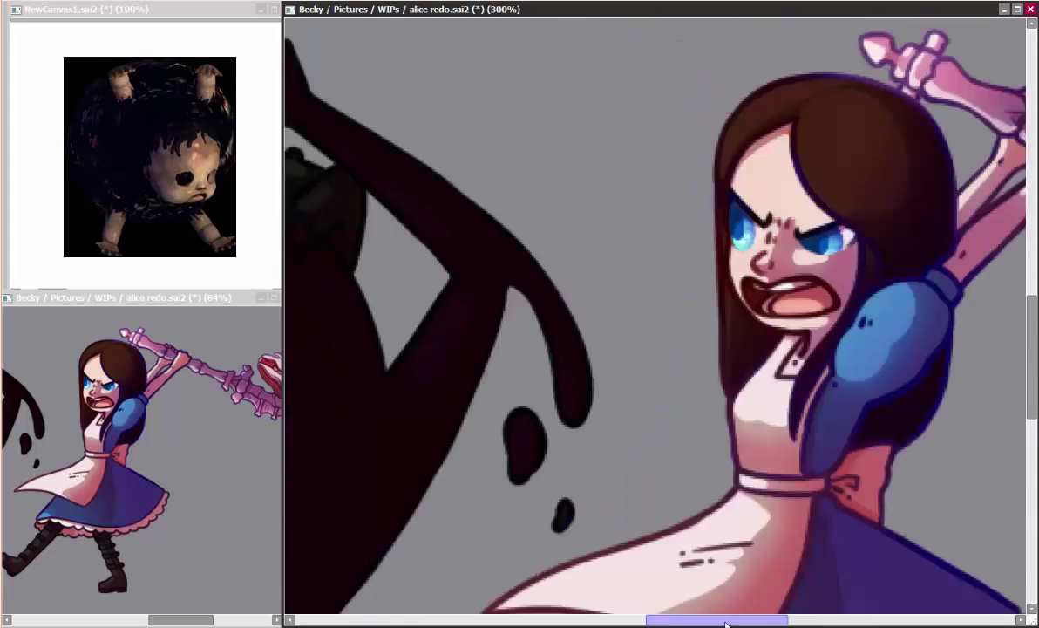
scroll(910, 224, "down", 3)
scroll(545, 197, "up", 3)
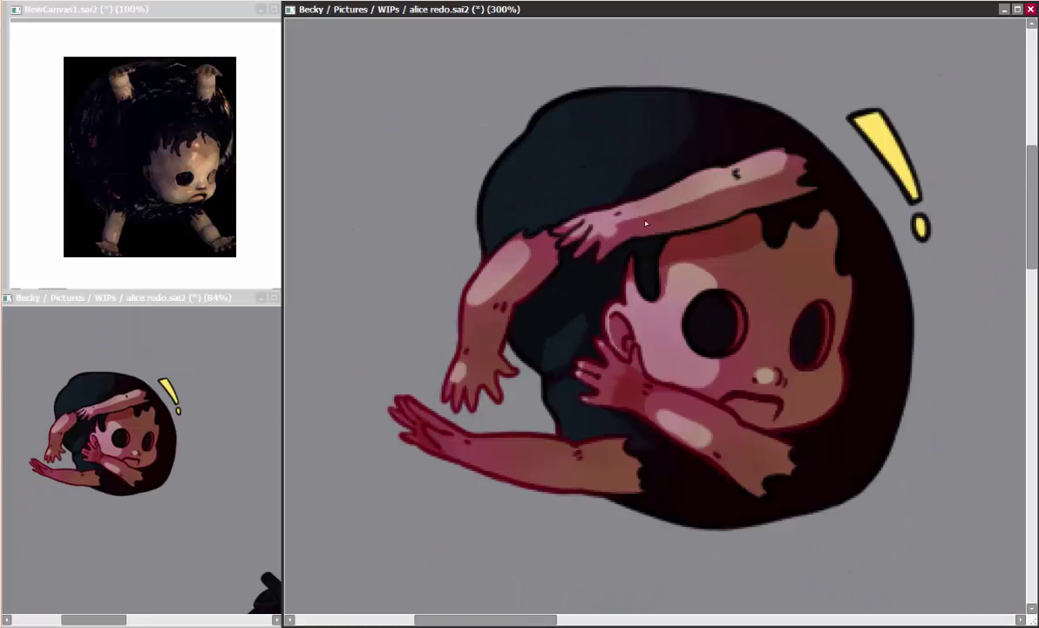
key("ctrl+u")
left_click_drag(396, 23, 403, 24)
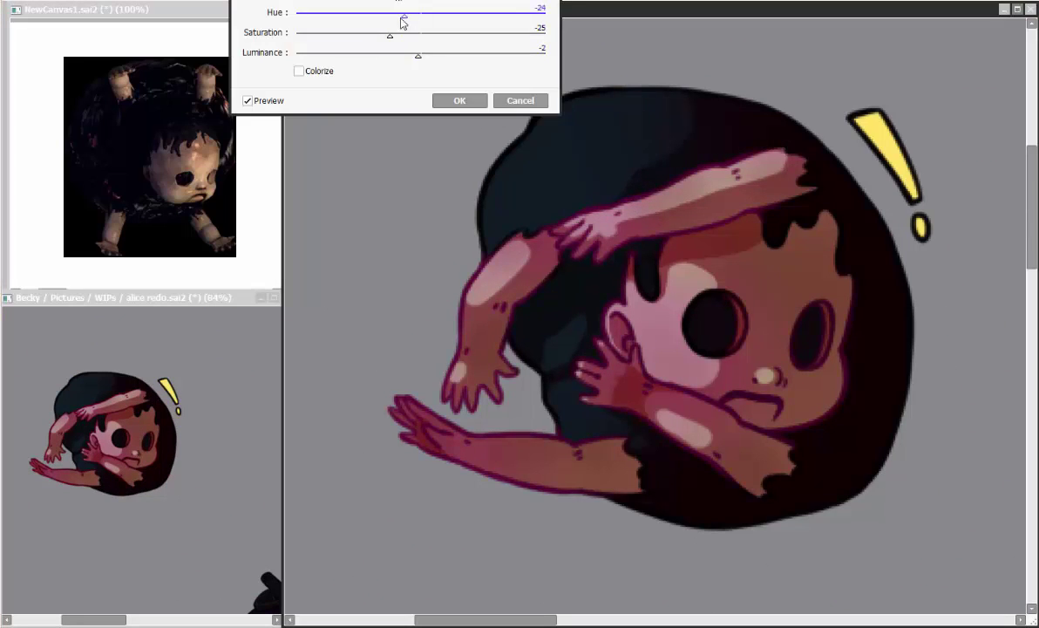
key("Return")
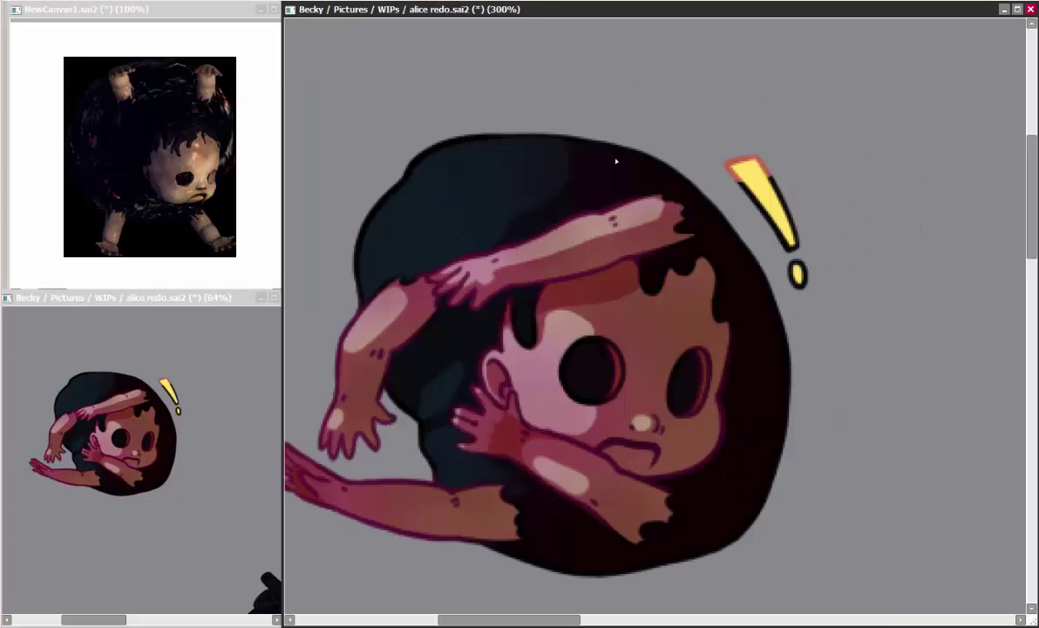
Recolour the outline of the exclamation mark beside the doll creature orange.
key("ctrl+minus")
left_click_drag(871, 541, 406, 279)
key("ctrl+plus")
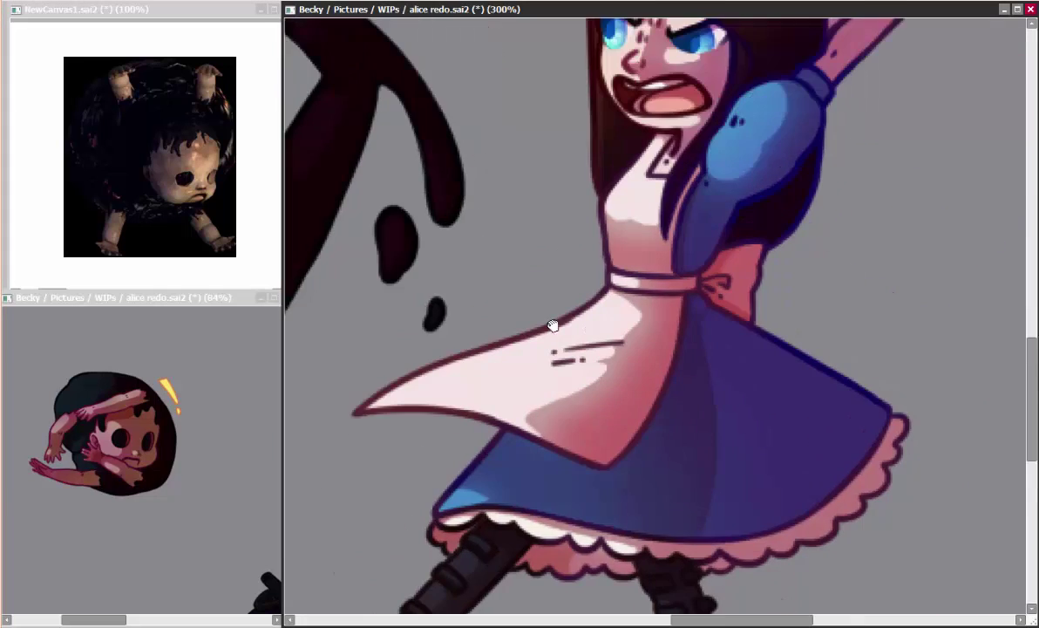
key("ctrl+plus")
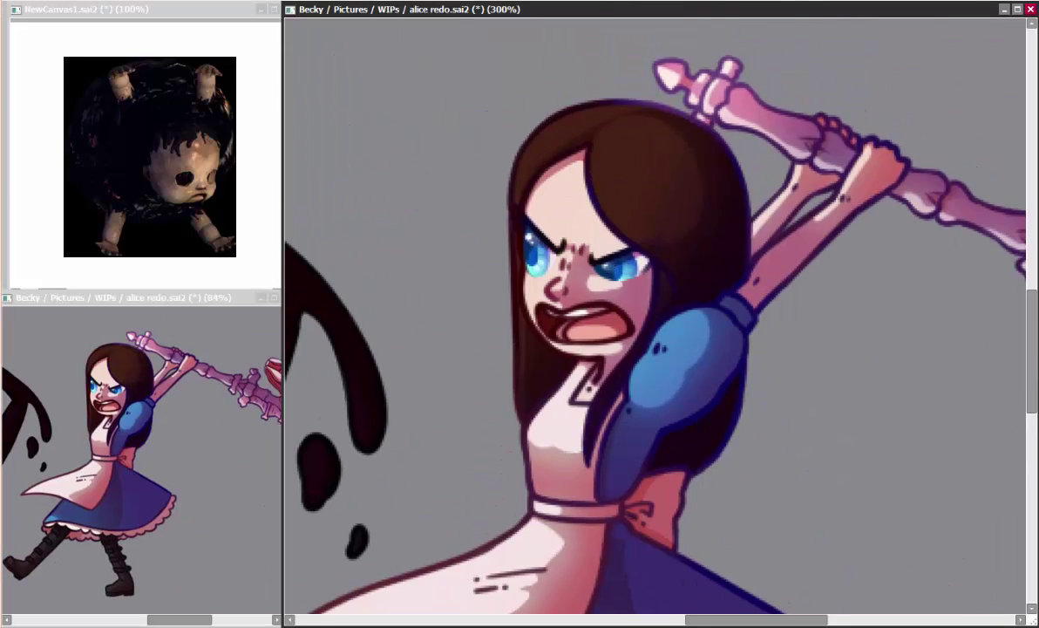
key("h")
key("h")
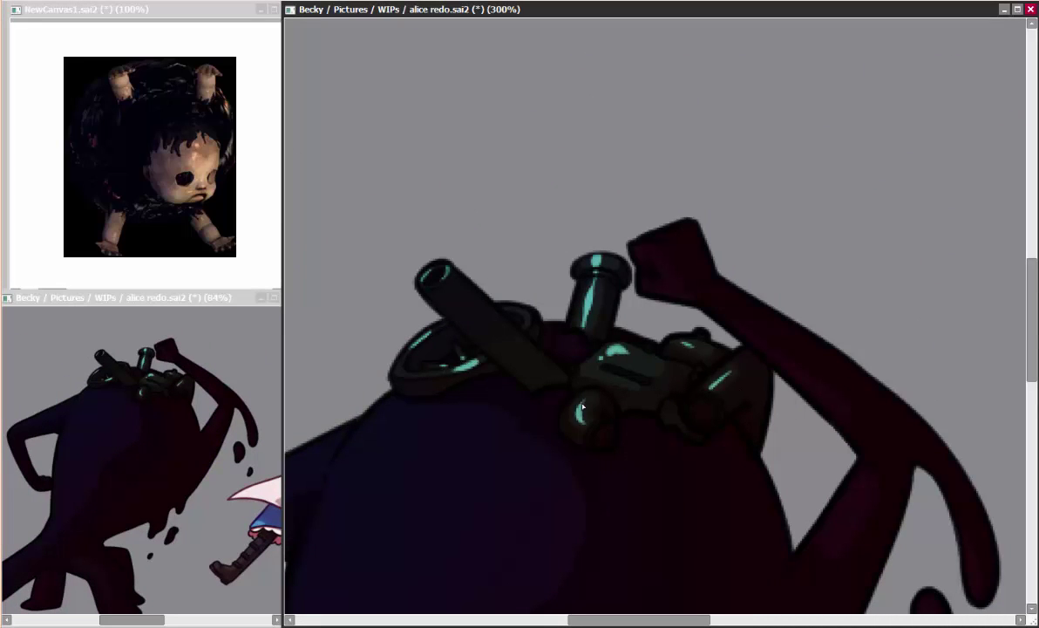
Shift the turquoise highlights on the metal scrap atop the monster's head to a muted yellow.
key("ctrl+u")
left_click_drag(418, 16, 325, 16)
left_click(459, 99)
left_click_drag(514, 164, 632, 8)
mouse_move(561, 237)
left_mouse_down()
mouse_move(478, 384)
mouse_move(498, 376)
left_mouse_up()
key("ctrl+z")
left_click_drag(560, 234, 471, 432)
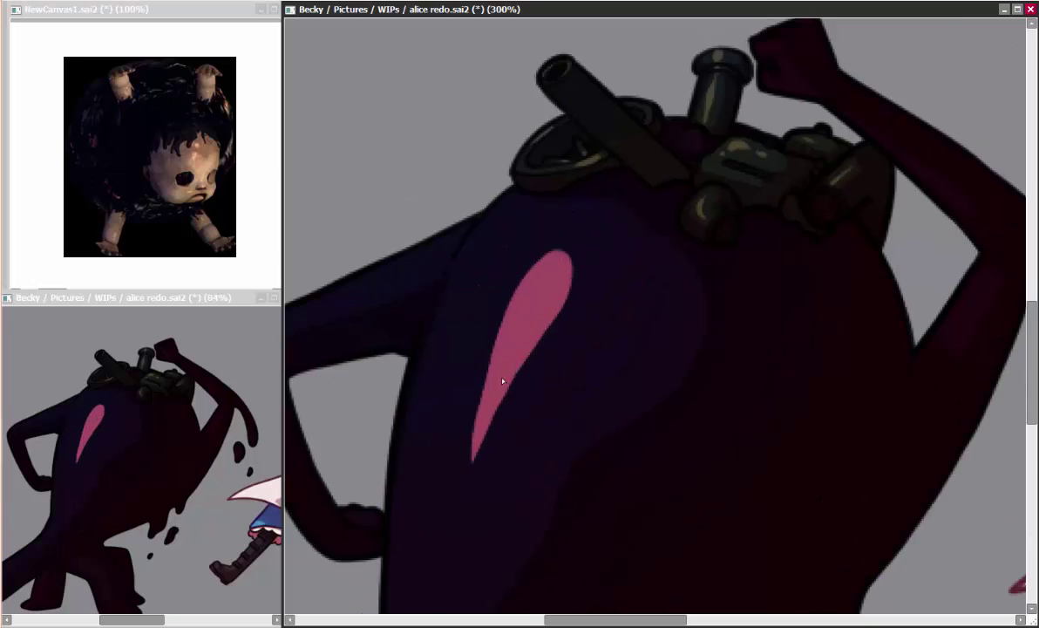
left_click(440, 536)
left_click_drag(392, 567, 624, 96)
left_click_drag(454, 307, 498, 295)
left_click_drag(610, 131, 610, 566)
left_click_drag(597, 220, 645, 202)
Paint small wavy pink highlights down the monster's lit side and on its arm and raised leg.
scroll(646, 217, "down", 3)
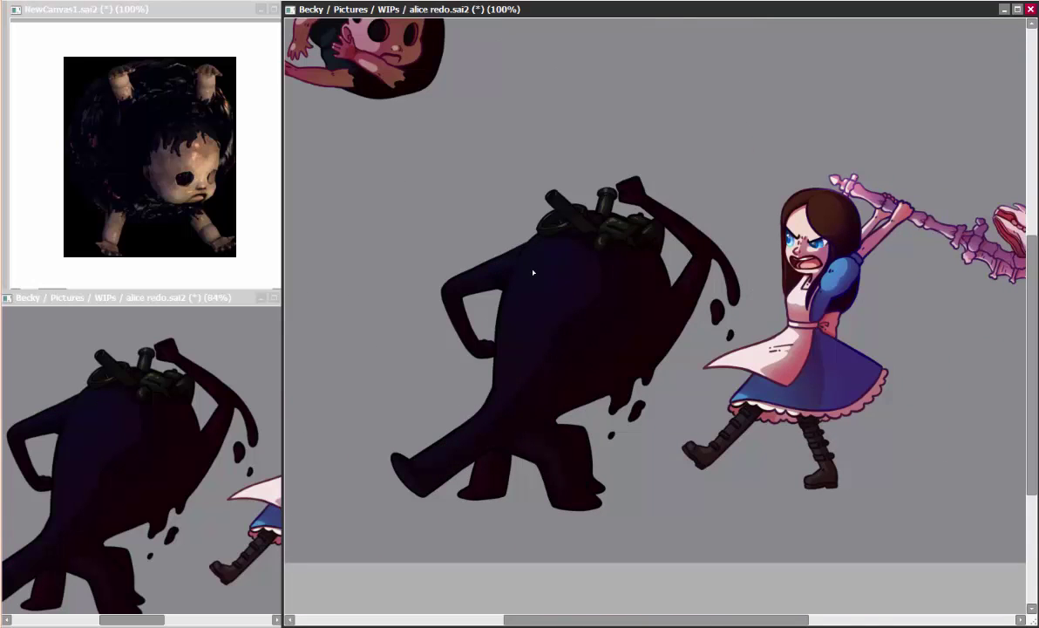
left_click_drag(505, 258, 500, 262)
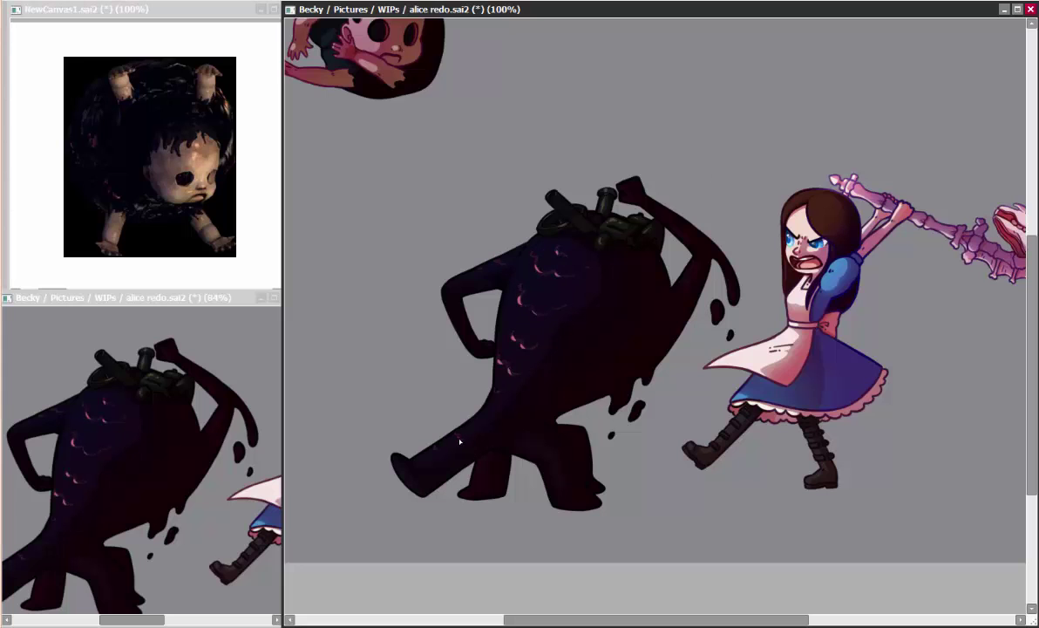
scroll(555, 217, "up", 3)
Add lilac gloss marks to the doll creature's dark body and bright highlights to its arms and cheek.
scroll(568, 167, "down", 3)
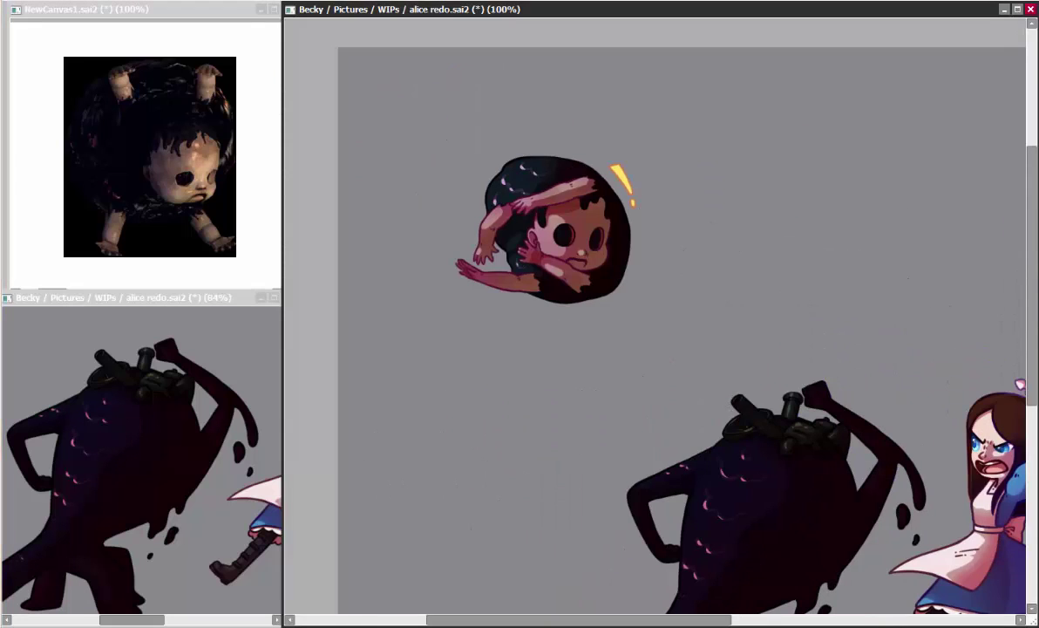
scroll(593, 252, "up", 3)
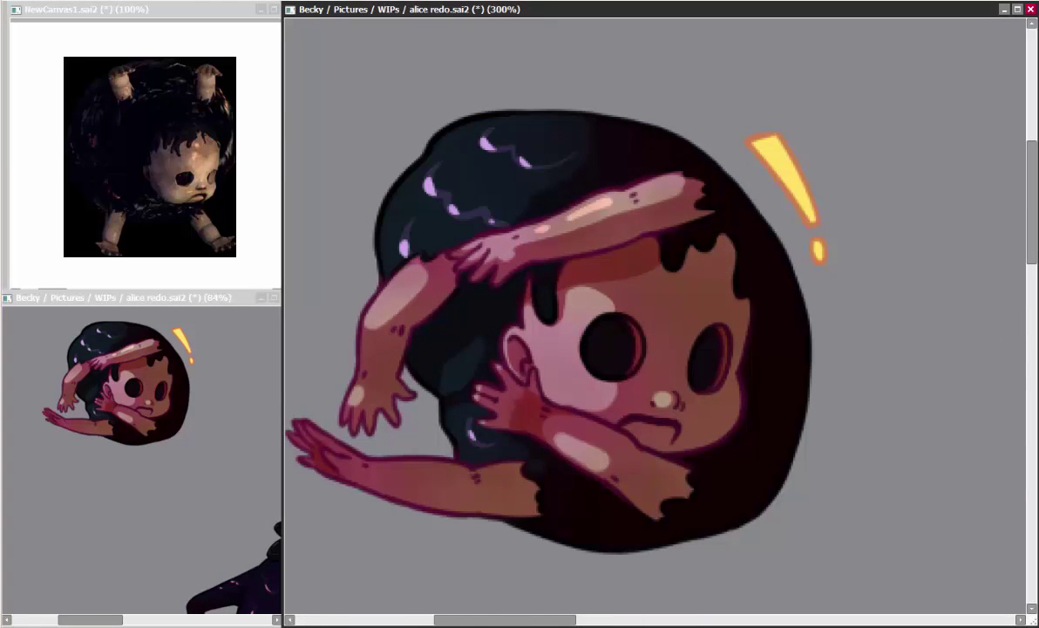
key("ctrl+u")
left_click_drag(413, 54, 344, 57)
left_click(451, 105)
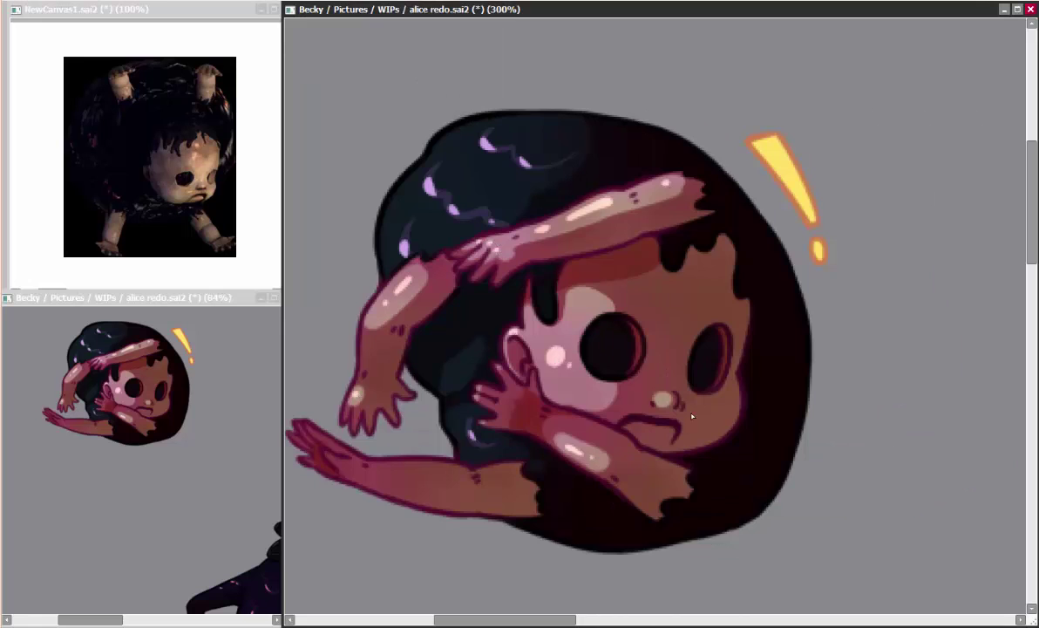
Paint golden zigzag highlights across the crown and fringe of Alice's brown hair.
scroll(593, 459, "down", 3)
left_click_drag(785, 488, 296, 326)
scroll(610, 349, "up", 3)
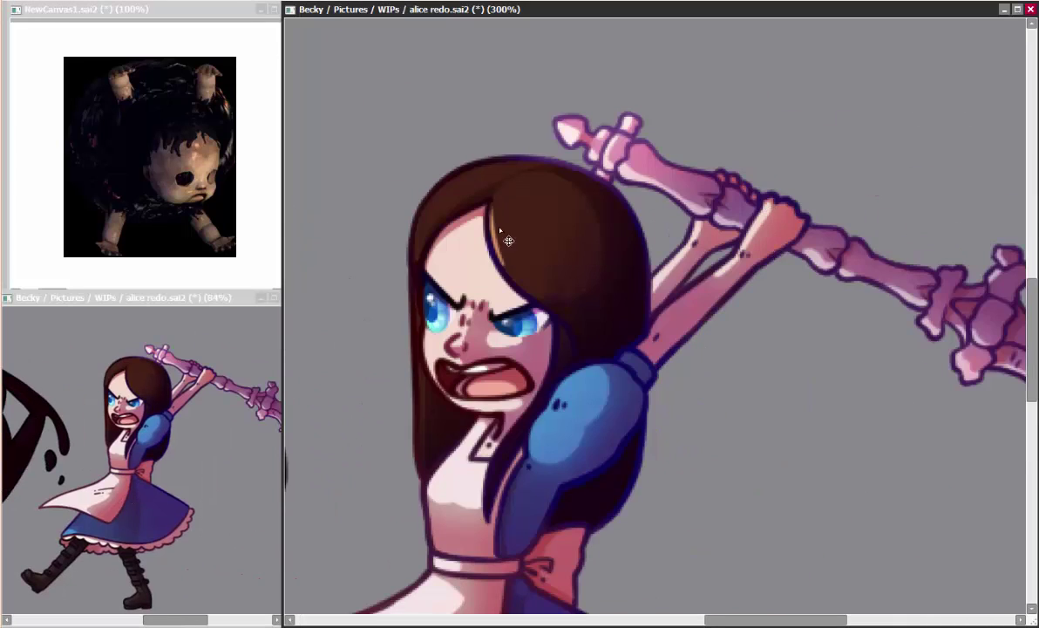
left_click_drag(537, 248, 576, 236)
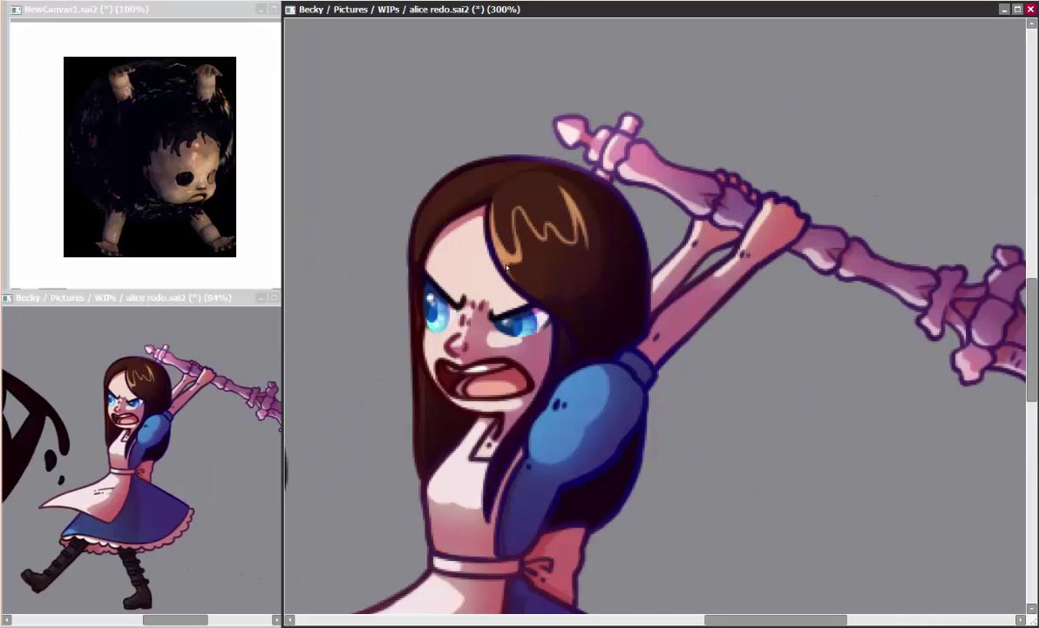
left_click_drag(479, 192, 444, 209)
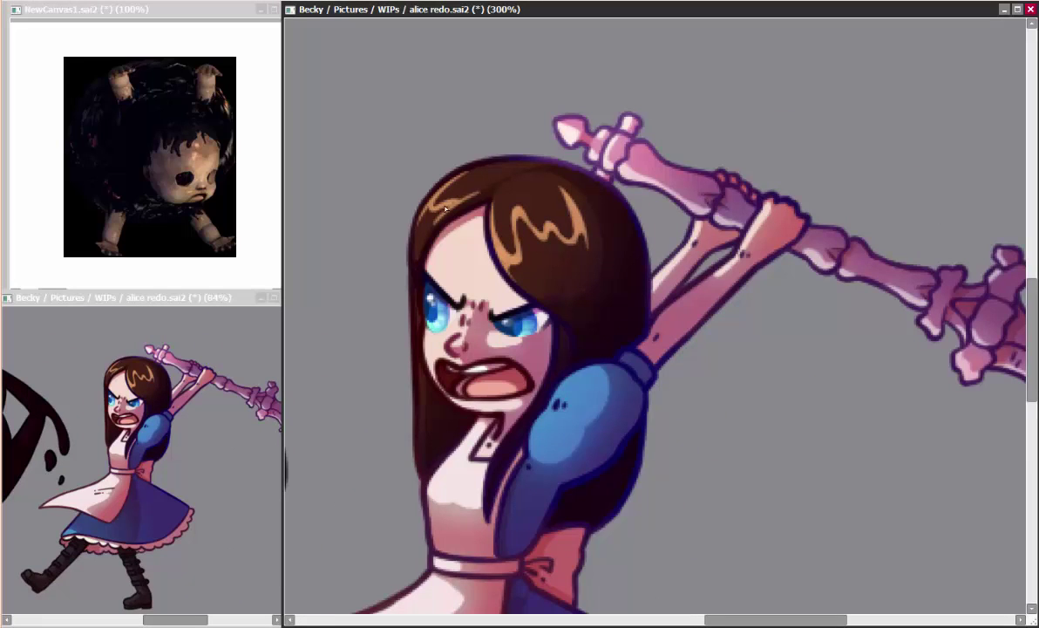
Shift the hair highlights to purple with hue -144 and luminance -32, and fade them into the brown hair.
key("ctrl+u")
left_click_drag(421, 49, 415, 54)
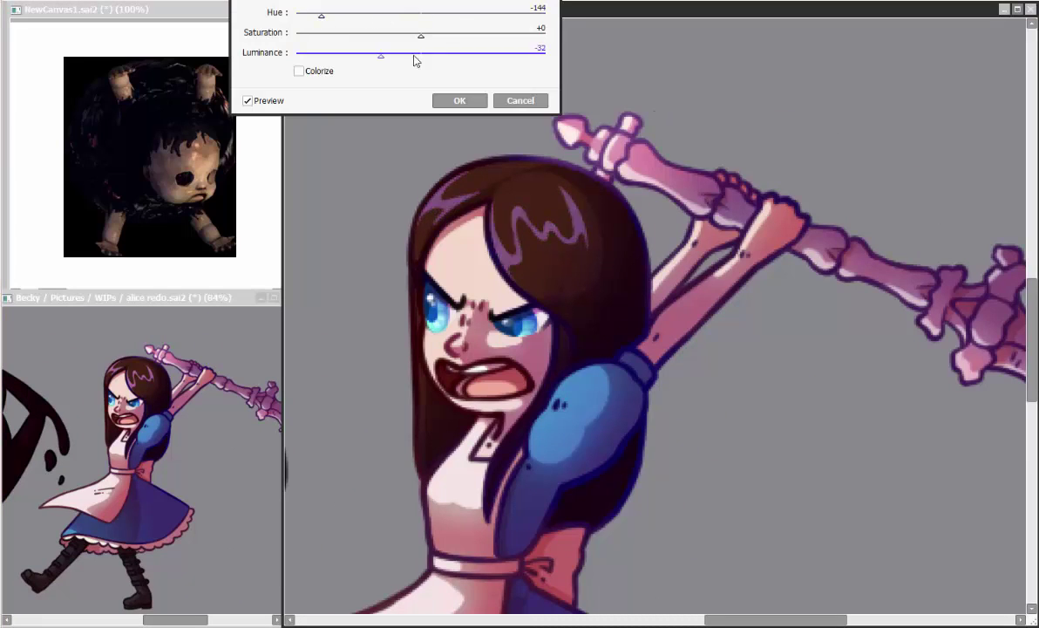
left_click(459, 99)
key("ctrl+z")
key("ctrl+z")
key("ctrl+z")
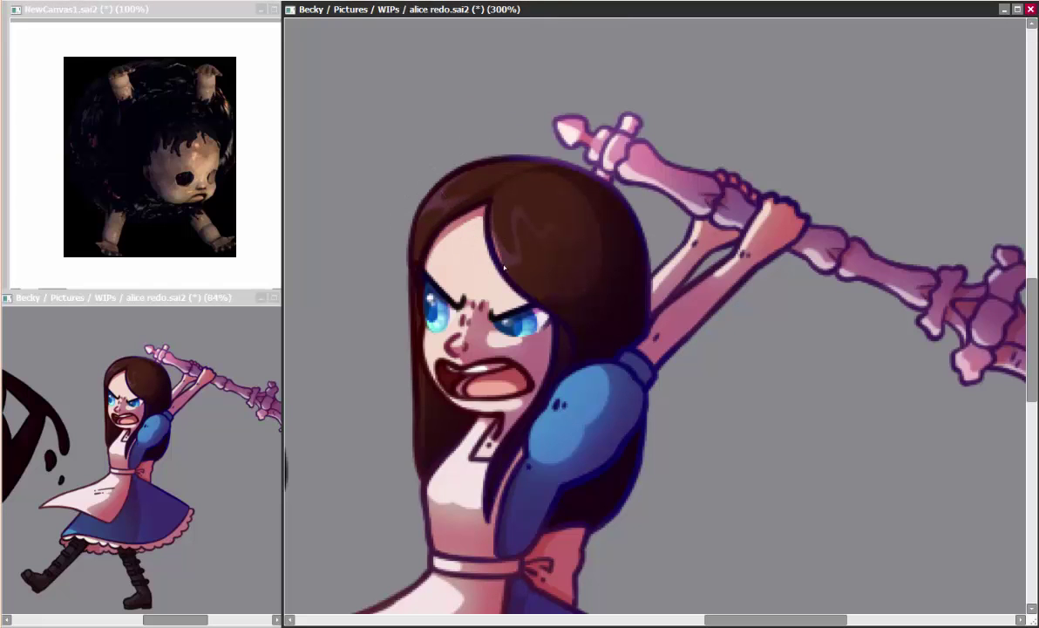
key("ctrl+u")
left_click(456, 99)
Add an orange, red and blue gradient background and paint orange rim light on Alice's apron, skirt and boot outlines.
scroll(422, 212, "down", 3)
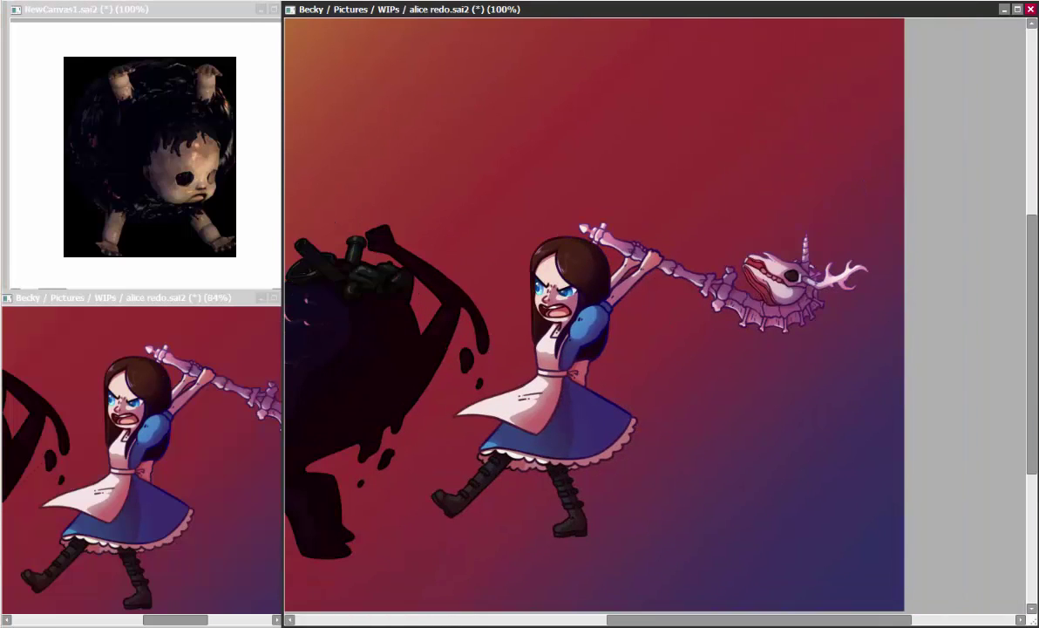
scroll(618, 296, "up", 3)
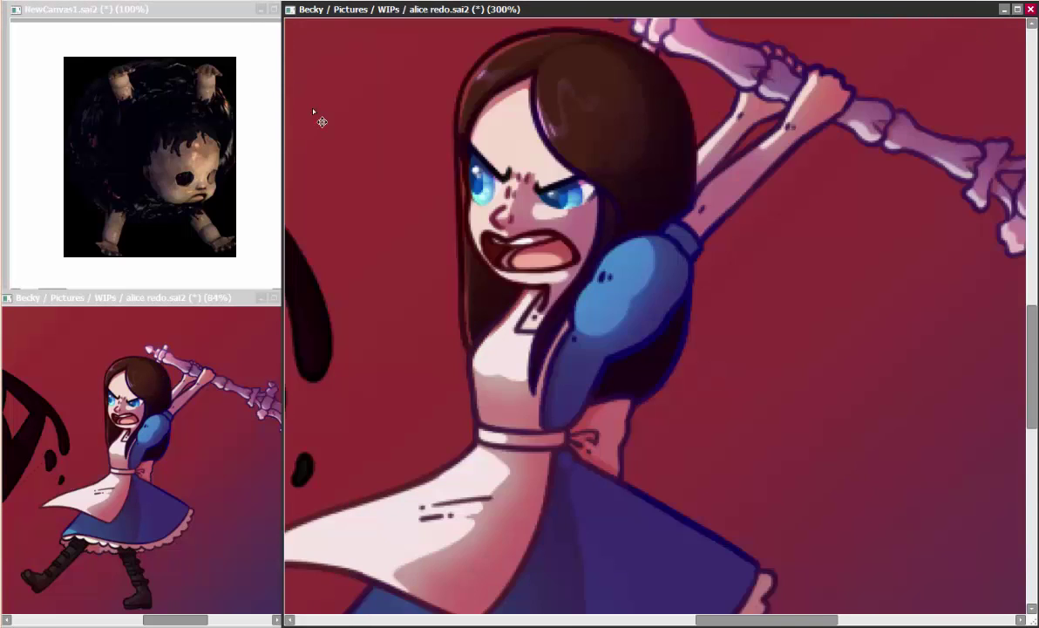
left_click_drag(318, 116, 558, 69)
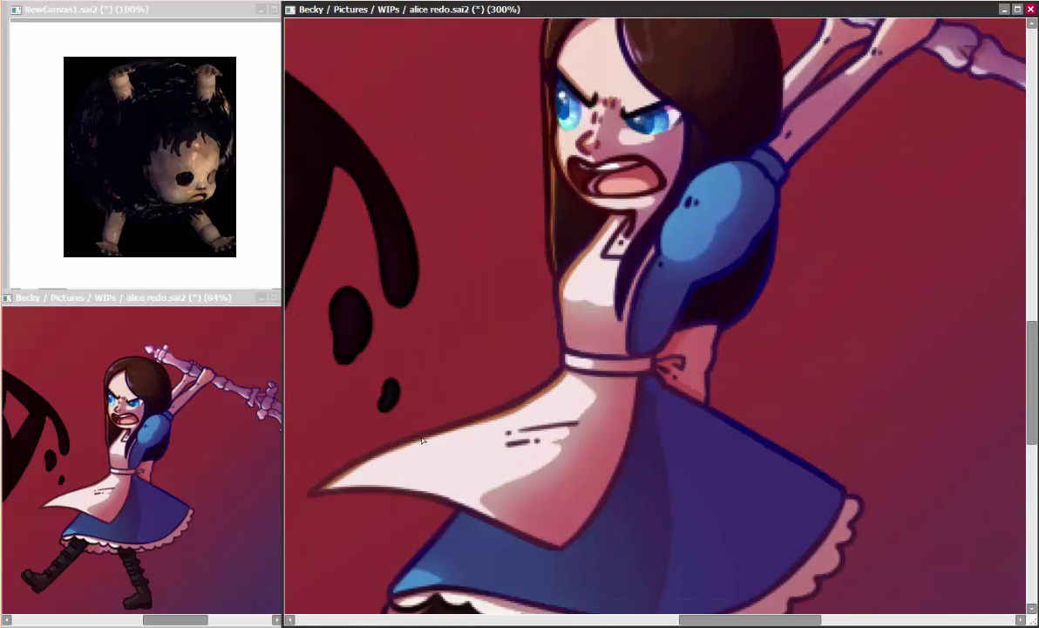
left_click_drag(578, 370, 641, 236)
mouse_move(436, 442)
left_mouse_down()
mouse_move(473, 536)
mouse_move(424, 446)
left_mouse_up()
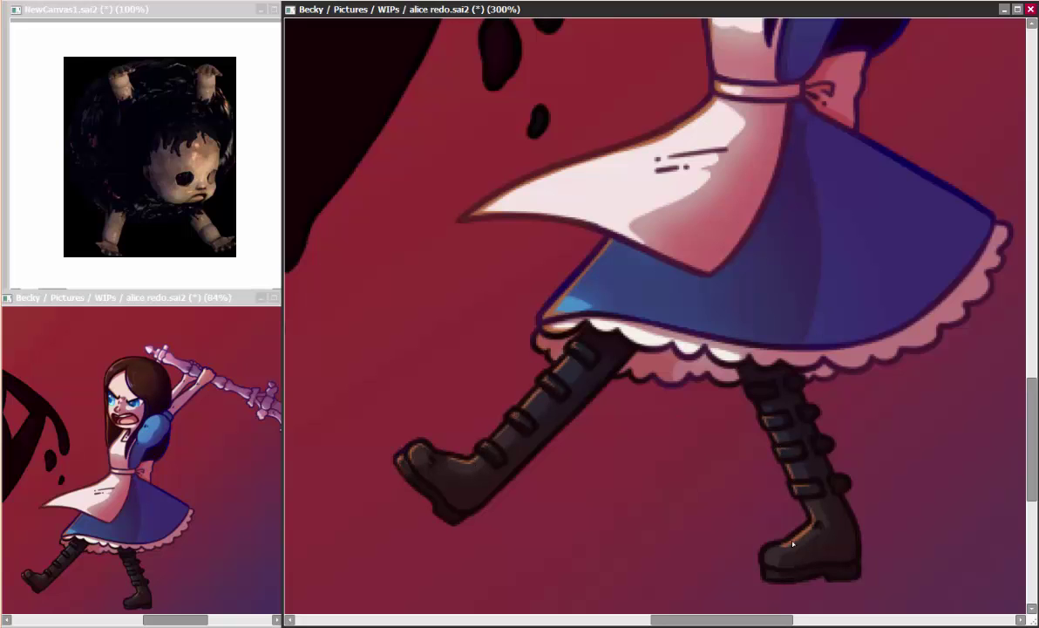
Paint orange rim light along the line art of Alice's hair, bodice, apron band and puffed sleeve.
left_click_drag(728, 122, 584, 357)
left_click_drag(666, 164, 618, 347)
scroll(628, 275, "down", 1)
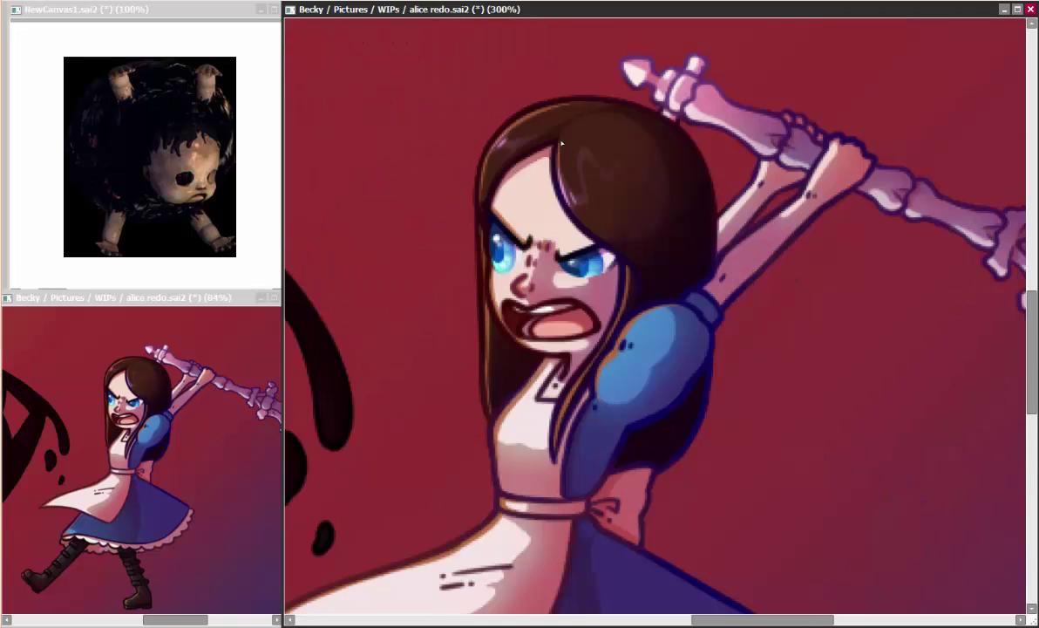
scroll(708, 258, "down", 1)
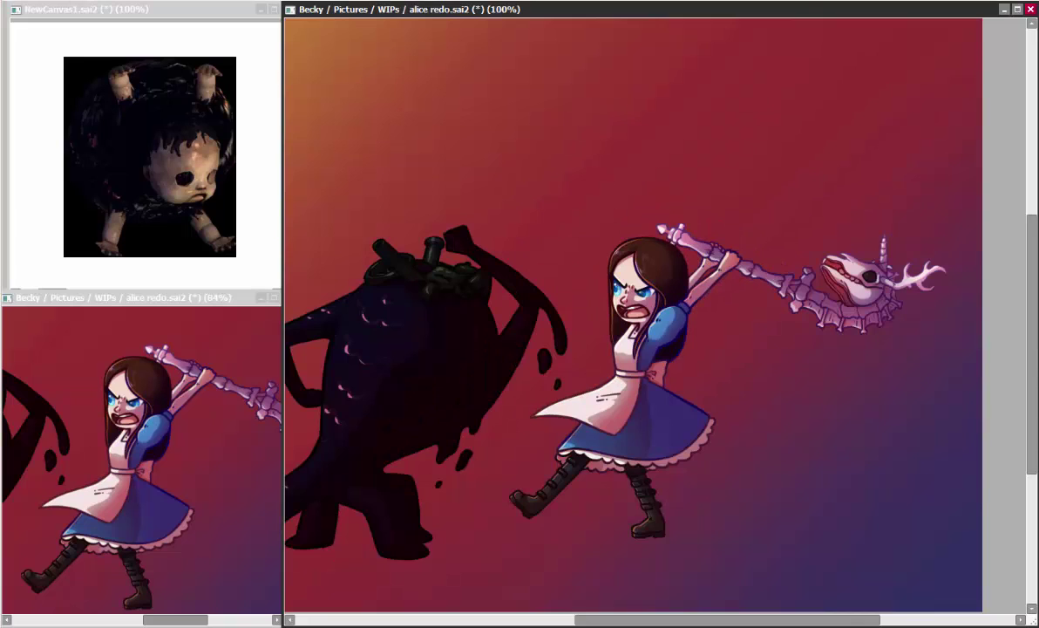
Paint orange accents on the line art of the bone weapon, from its shaft to the skull's jaw, eye socket and antler.
scroll(120, 425, "up", 3)
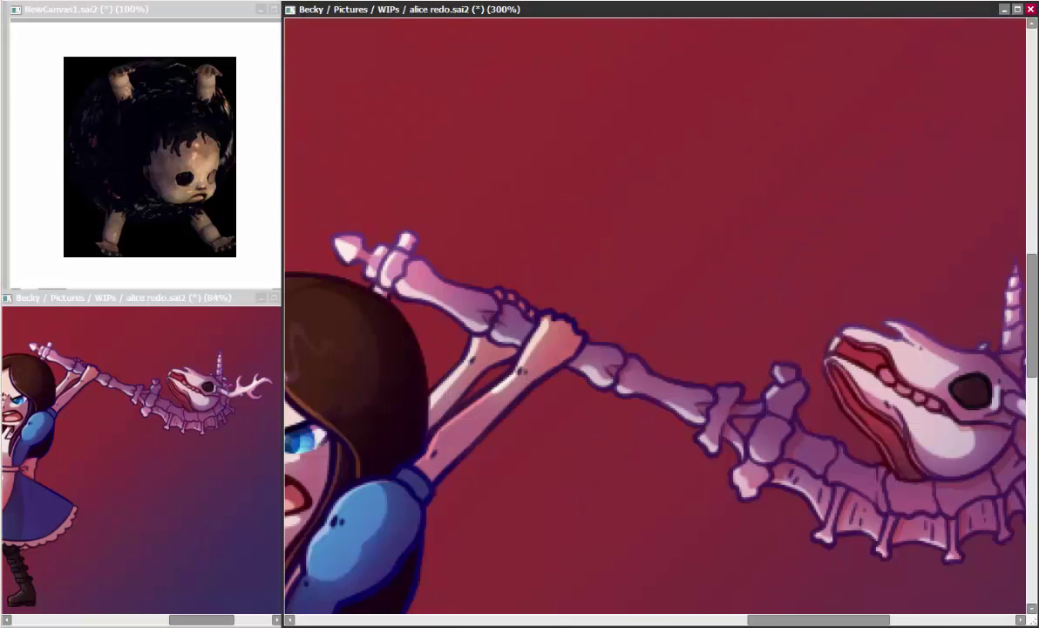
left_click_drag(499, 312, 521, 279)
scroll(576, 340, "right", 3)
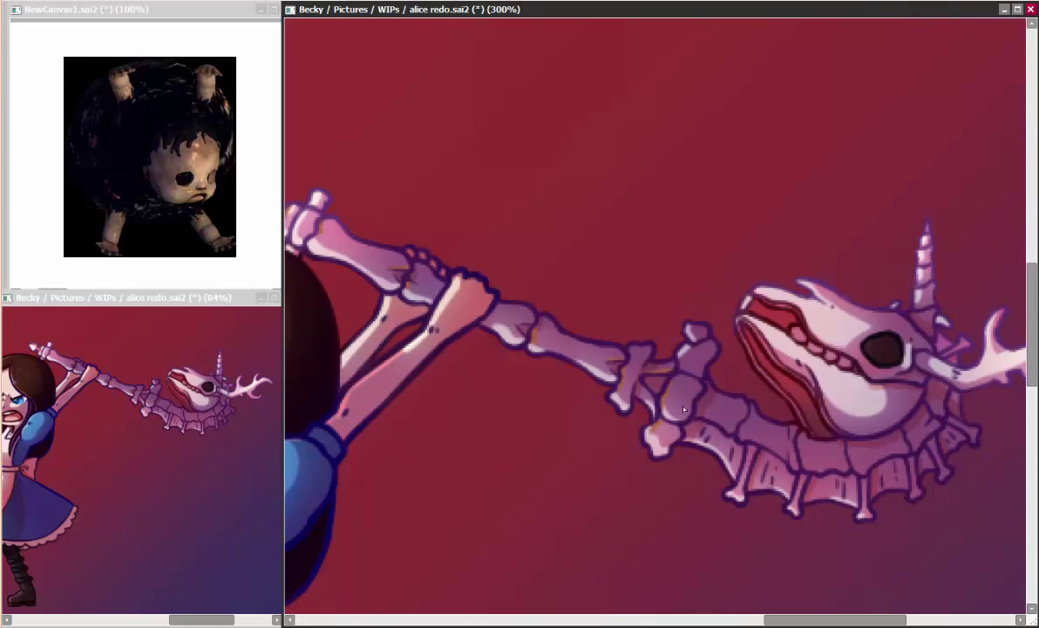
scroll(794, 513, "right", 6)
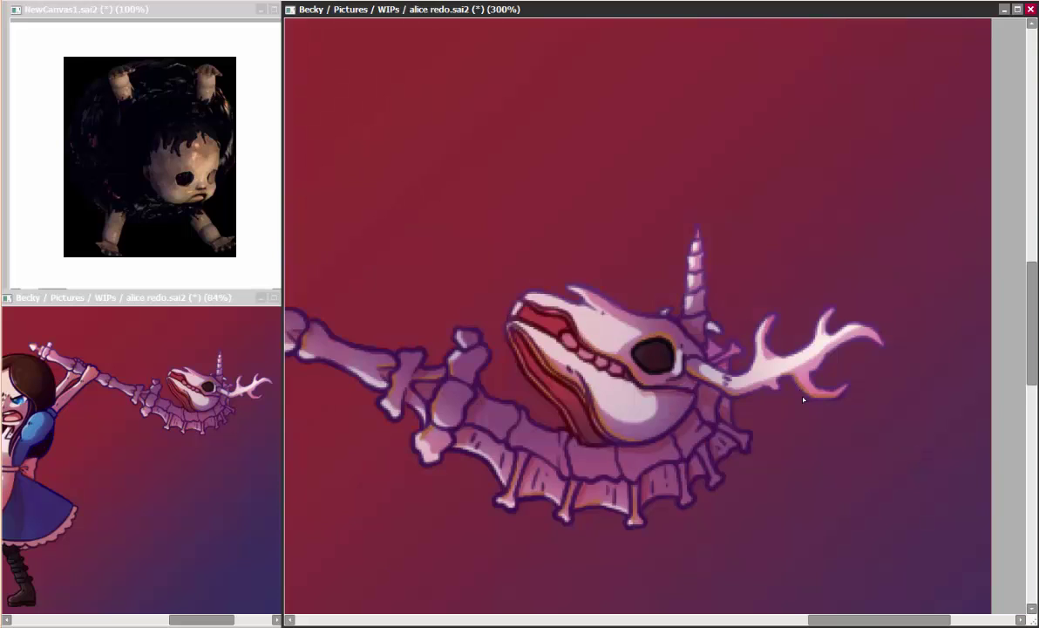
scroll(706, 299, "left", 10)
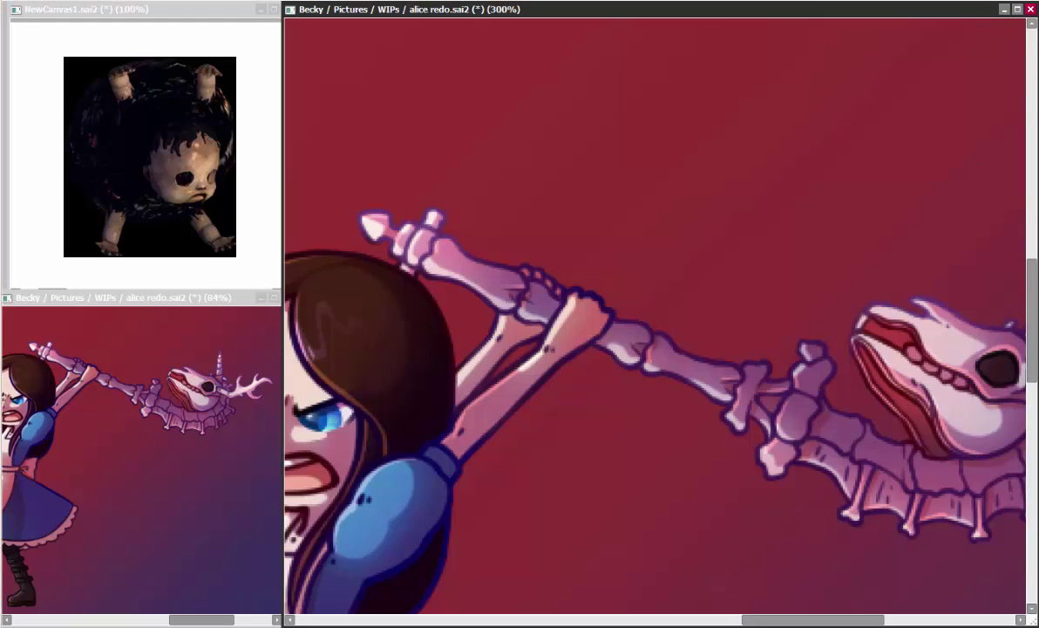
Paint orange rim light on the dripping monster's pipe, ring, shoulder and the upper edge of its bent arm.
scroll(750, 210, "left", 15)
left_click_drag(750, 210, 597, 232)
left_click_drag(493, 202, 521, 231)
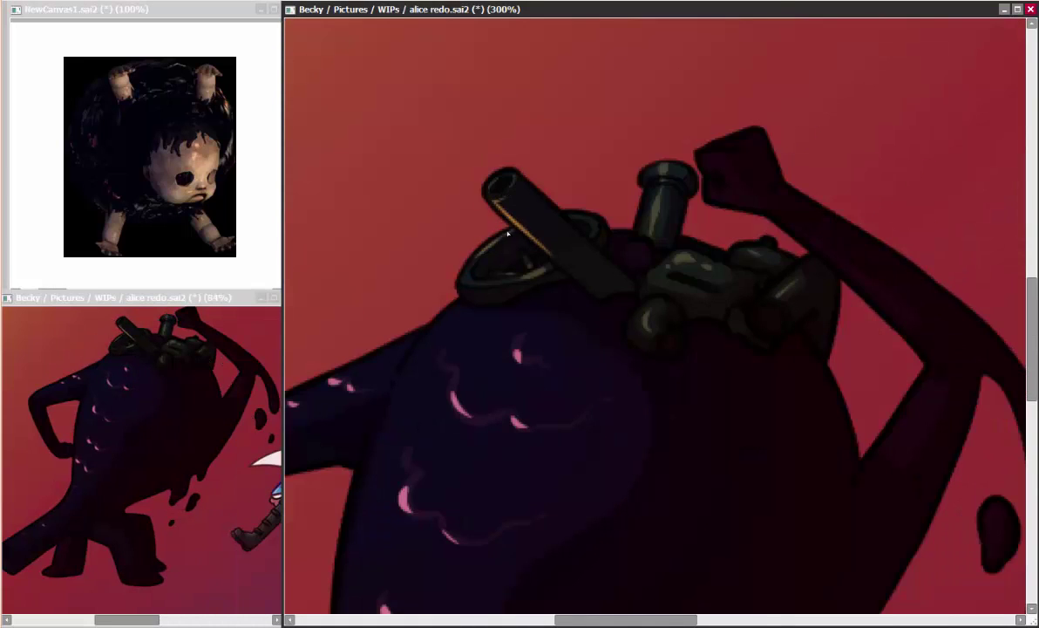
left_click_drag(435, 289, 579, 224)
left_click_drag(523, 262, 449, 323)
left_click_drag(331, 515, 371, 406)
left_click_drag(359, 287, 400, 427)
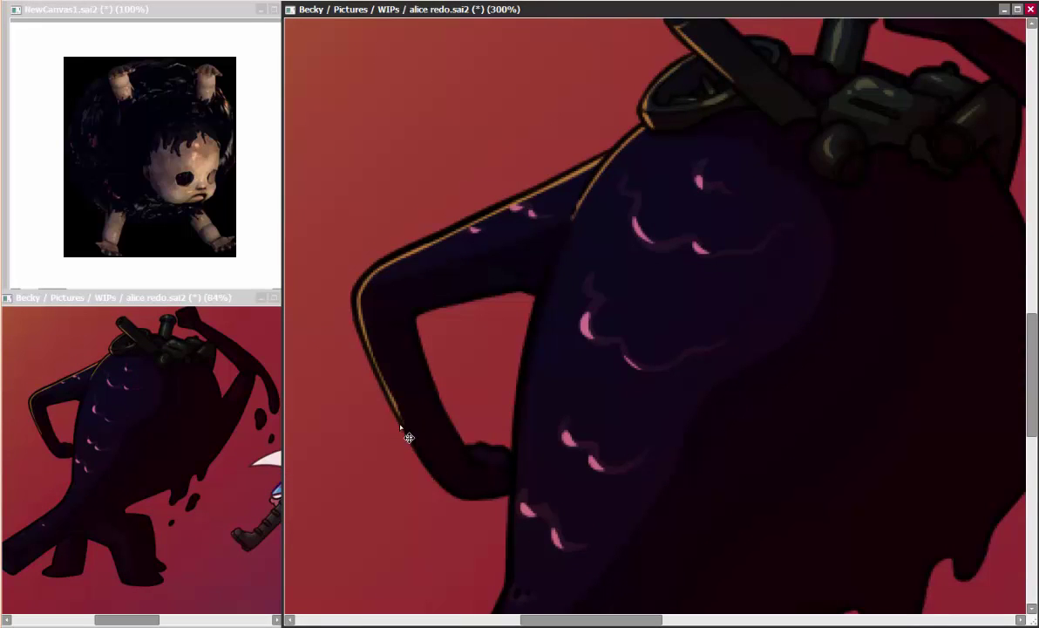
Paint orange rim light along the monster's forearm and hand, body edge, outstretched leg and the rear leg's outline.
left_click_drag(493, 454, 559, 355)
left_click_drag(510, 251, 499, 315)
mouse_move(523, 366)
left_mouse_down()
mouse_move(580, 239)
mouse_move(388, 442)
left_mouse_up()
left_click_drag(297, 558, 429, 432)
left_click_drag(410, 434, 451, 532)
left_click_drag(665, 448, 606, 549)
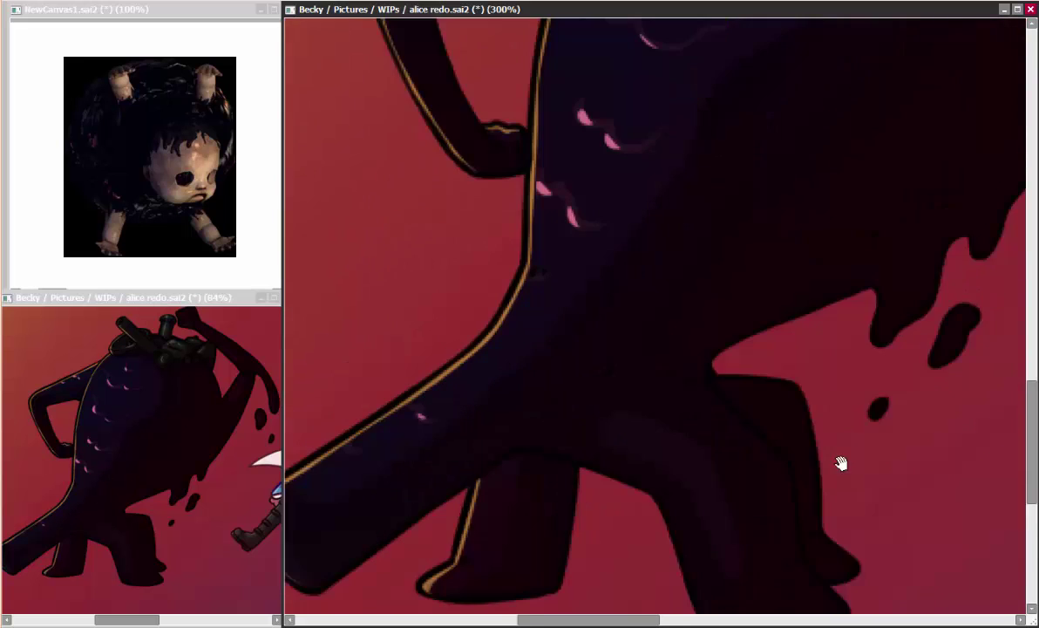
Continue the orange rim light on the monster's remaining legs, raised arm and drips.
left_click_drag(839, 461, 580, 394)
left_click_drag(660, 335, 747, 379)
mouse_move(807, 366)
left_mouse_down()
mouse_move(743, 324)
mouse_move(833, 364)
mouse_move(698, 357)
mouse_move(515, 123)
mouse_move(557, 98)
left_mouse_up()
mouse_move(574, 190)
left_mouse_down()
mouse_move(732, 333)
mouse_move(662, 438)
left_mouse_up()
left_click_drag(814, 369, 845, 477)
left_click_drag(784, 475, 795, 494)
left_click_drag(444, 183, 535, 205)
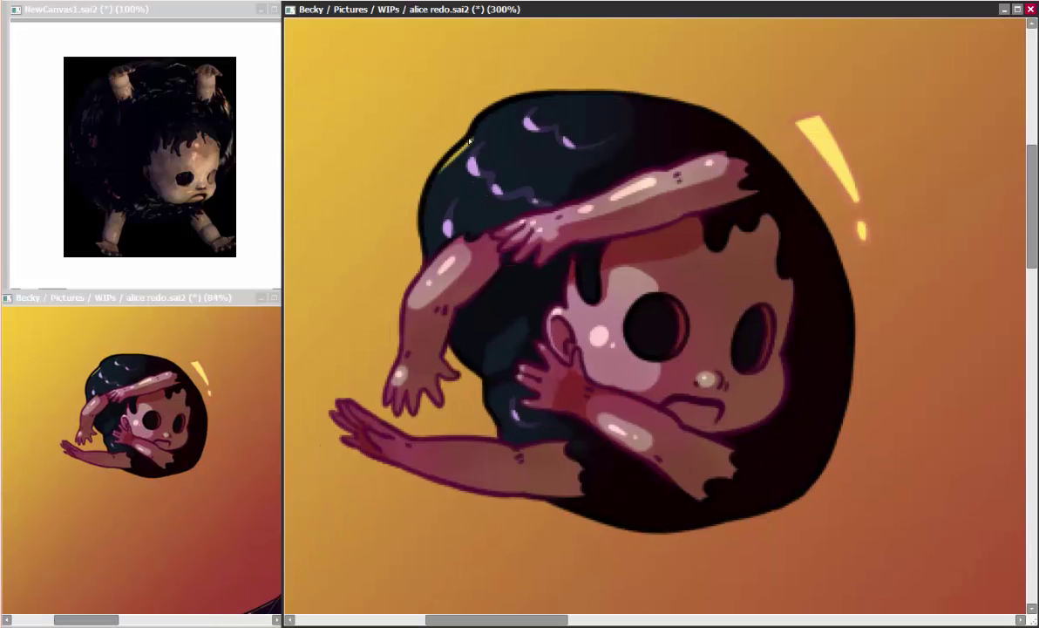
Paint yellow rim light along the doll creature's black hair outline and the edges of its arms.
mouse_move(469, 141)
left_mouse_down()
mouse_move(420, 200)
mouse_move(417, 284)
mouse_move(411, 394)
left_mouse_up()
key("h")
left_click_drag(790, 325, 751, 401)
key("h")
left_click_drag(387, 464, 571, 494)
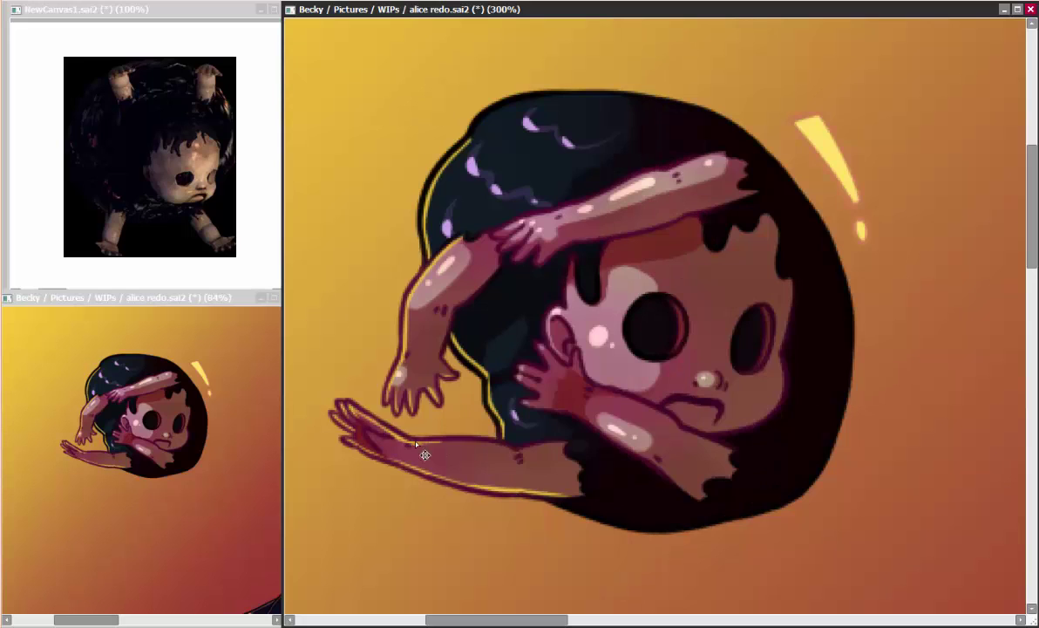
left_click_drag(383, 436, 566, 444)
left_click_drag(574, 508, 680, 528)
mouse_move(521, 384)
left_mouse_down()
mouse_move(570, 413)
mouse_move(672, 480)
left_mouse_up()
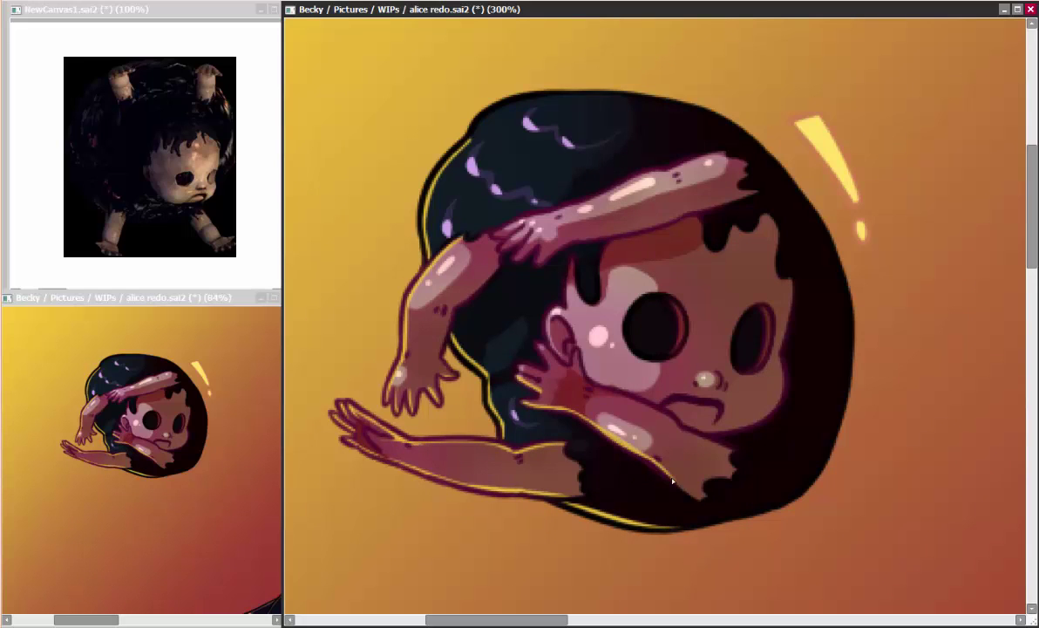
left_click_drag(462, 219, 595, 202)
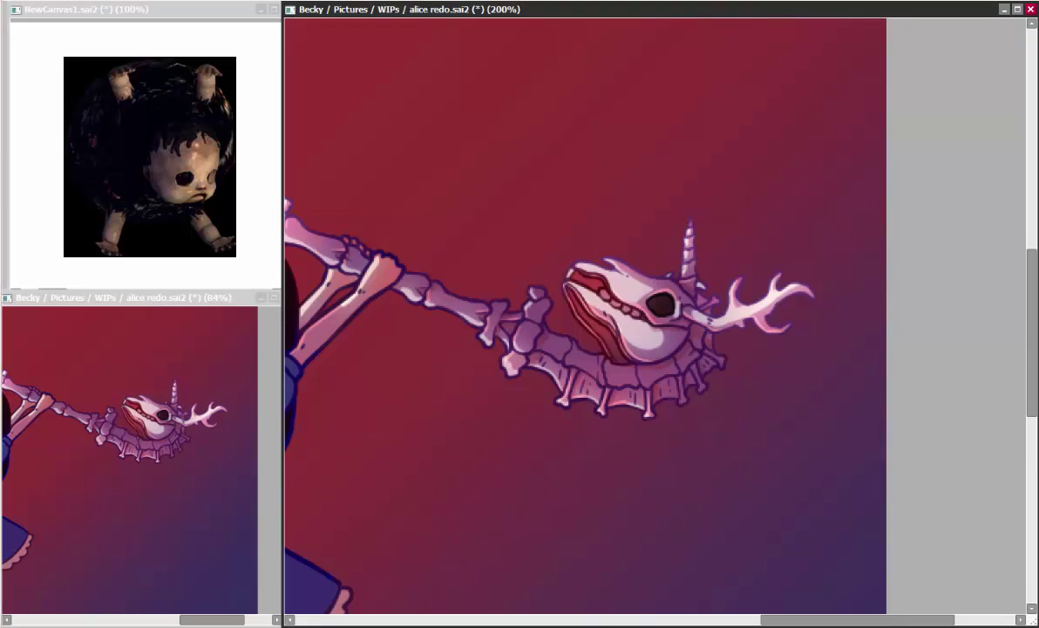
Draw a curved green light trail down from the skull's eye socket and apply Gaussian Blur.
left_click_drag(663, 304, 649, 436)
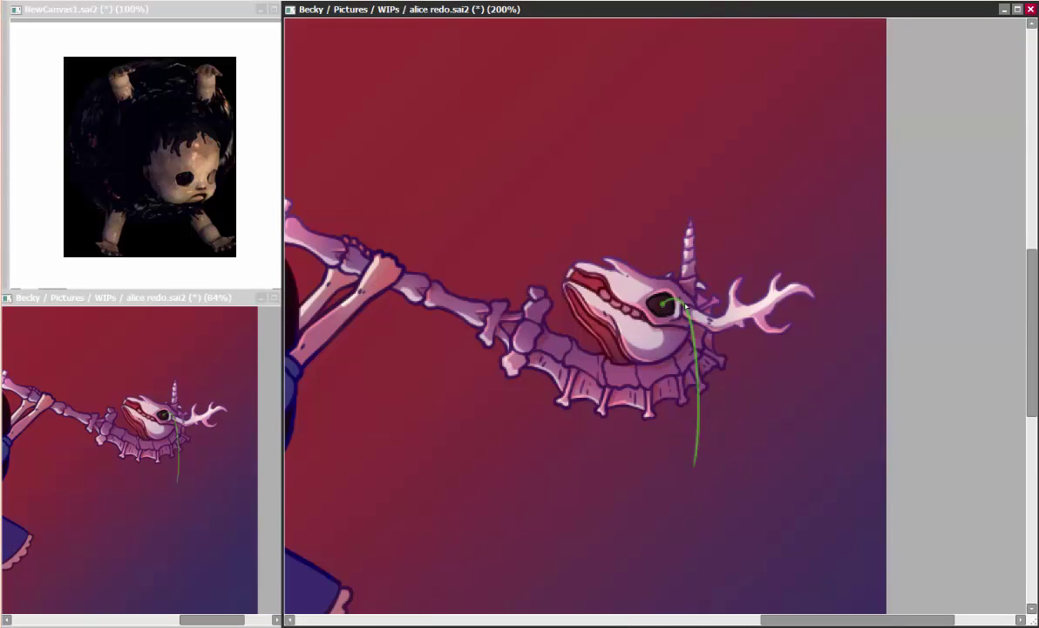
key("ctrl+z")
left_click_drag(665, 304, 624, 512)
left_click(204, 18)
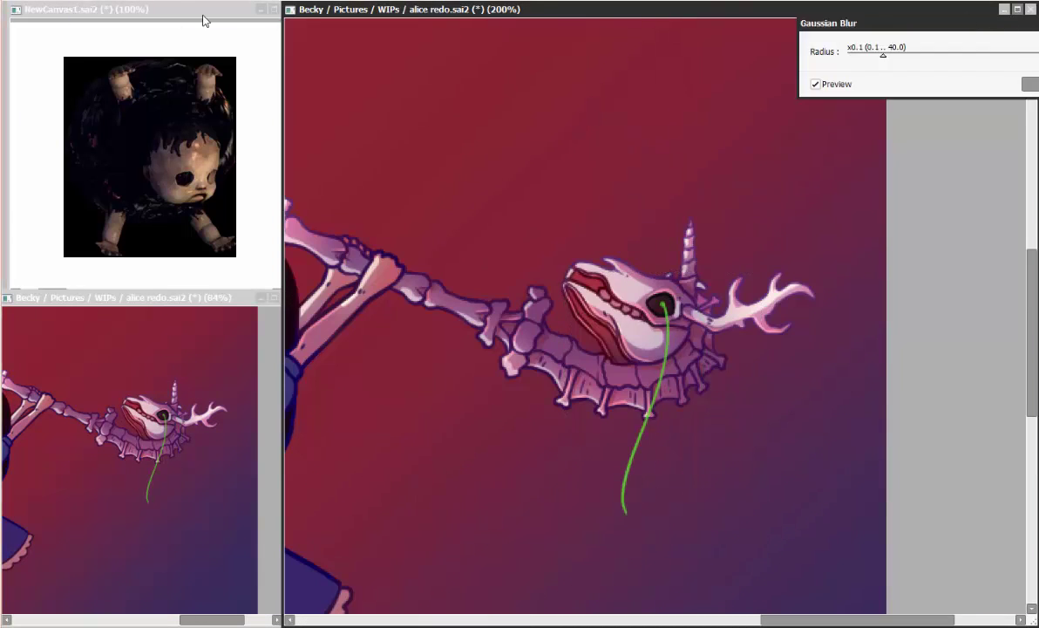
key("Return")
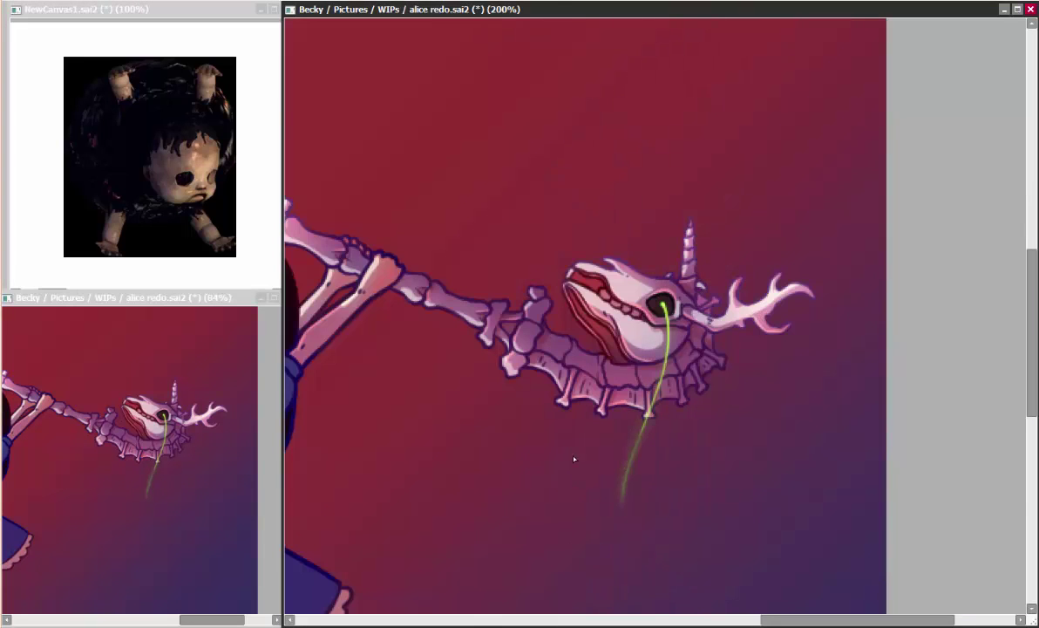
Add a shorter green trail below the weapon's spine and give the trails a soft glow with Gaussian Blur.
left_click_drag(588, 402, 584, 447)
key("ctrl+u")
key("Return")
key("h")
key("h")
key("ctrl+j")
key("ctrl+shift+b")
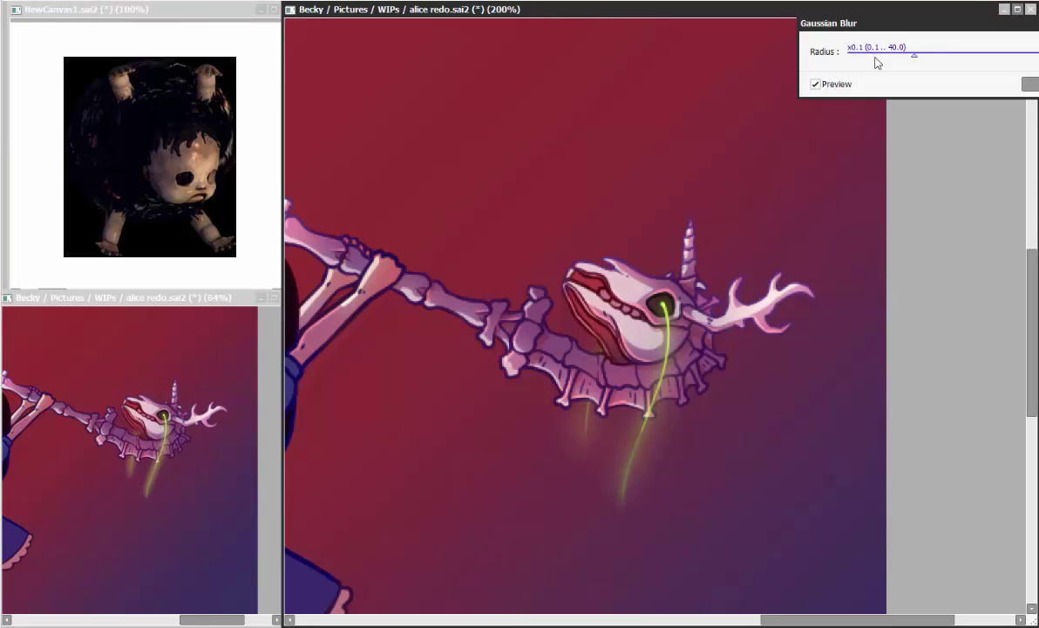
key("Return")
key("h")
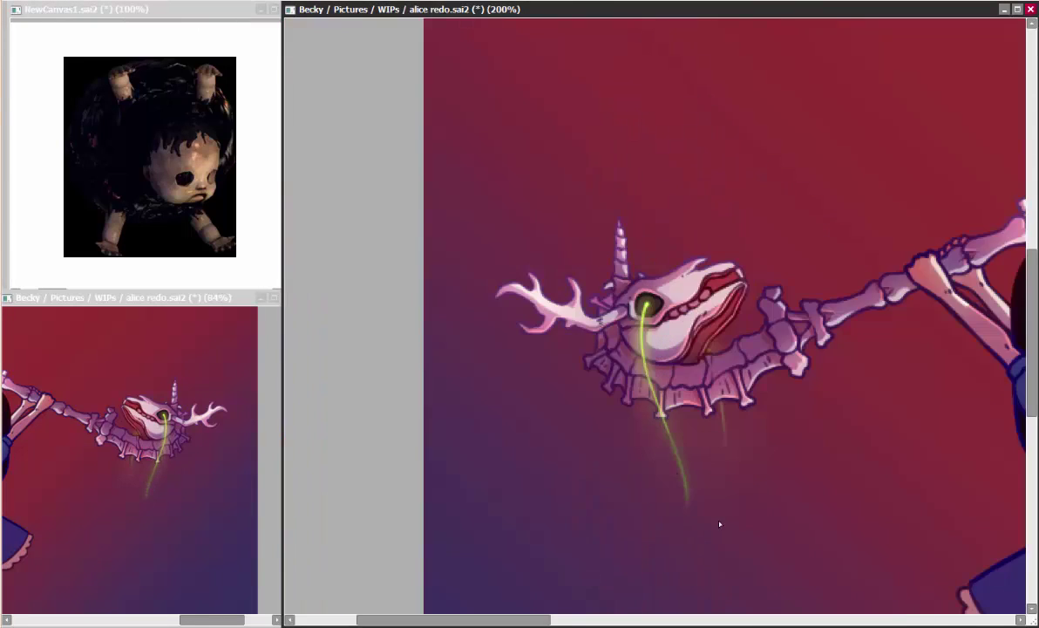
Paint a green glow around the skull's eye socket and green reflected light along the vertebrae and antler base.
key("h")
mouse_move(654, 317)
left_mouse_down()
mouse_move(615, 292)
mouse_move(628, 279)
mouse_move(619, 288)
mouse_move(650, 300)
left_mouse_up()
scroll(833, 208, "down", 4)
scroll(834, 208, "up", 5)
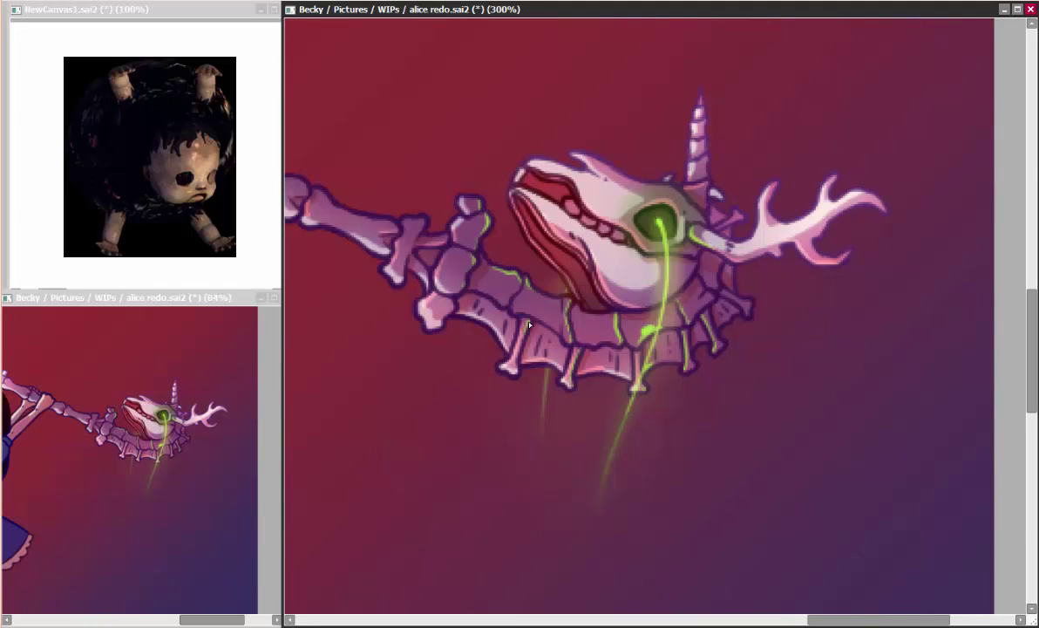
scroll(653, 337, "down", 2)
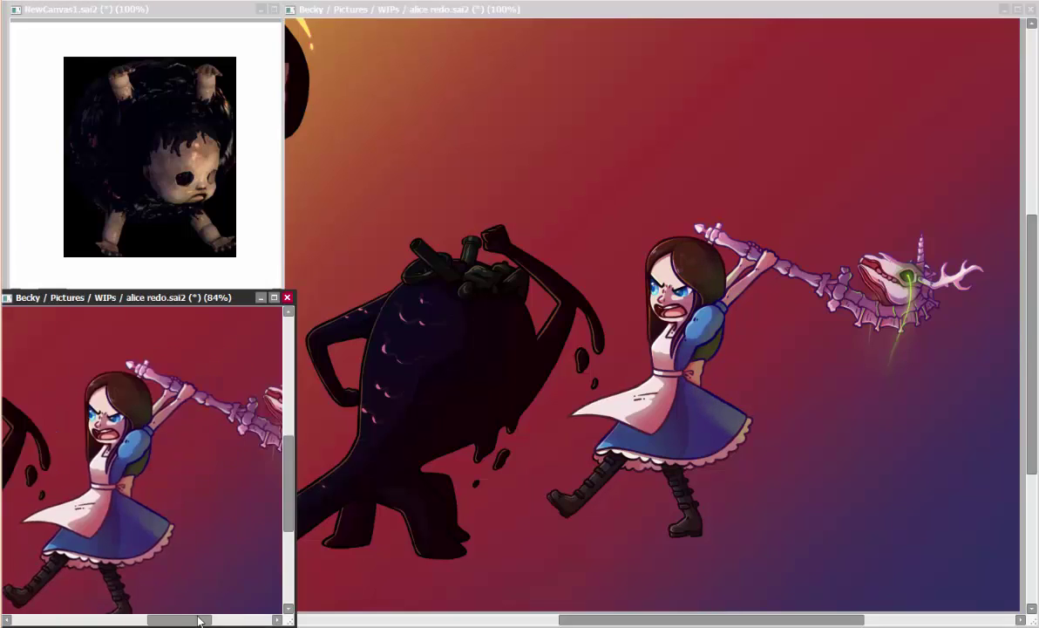
Fill a thick white border around the silhouettes of Alice, the monster and the doll, and lower its opacity.
scroll(738, 515, "left", 3)
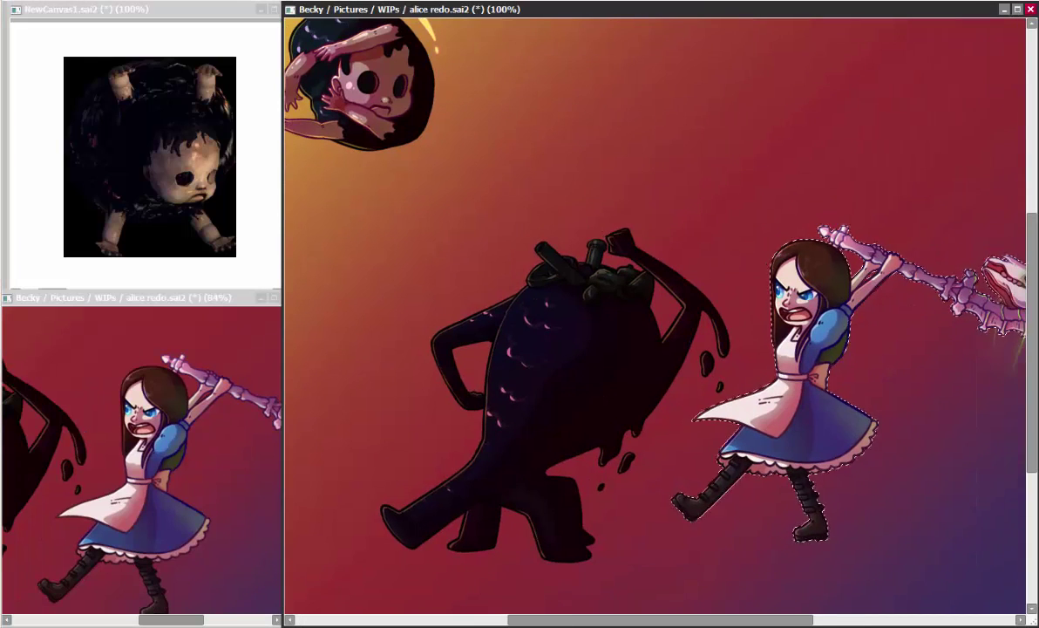
scroll(597, 375, "down", 4)
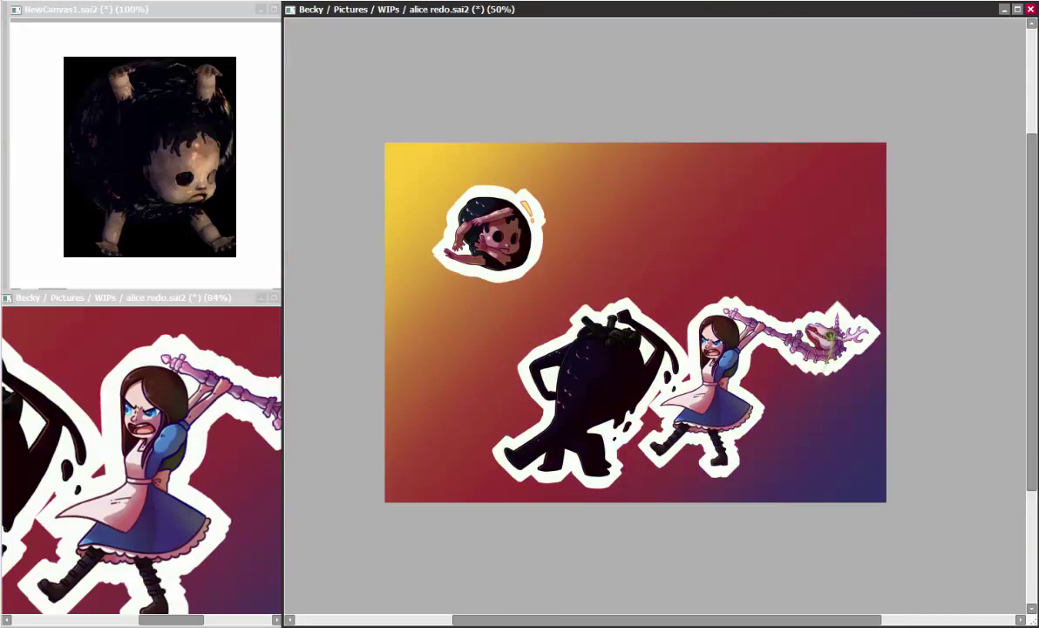
scroll(597, 375, "up", 7)
Paint faint diagonal streaks trailing off the pale halo around Alice, the monster, the weapon and the doll.
left_click_drag(580, 293, 597, 375)
key("Insert")
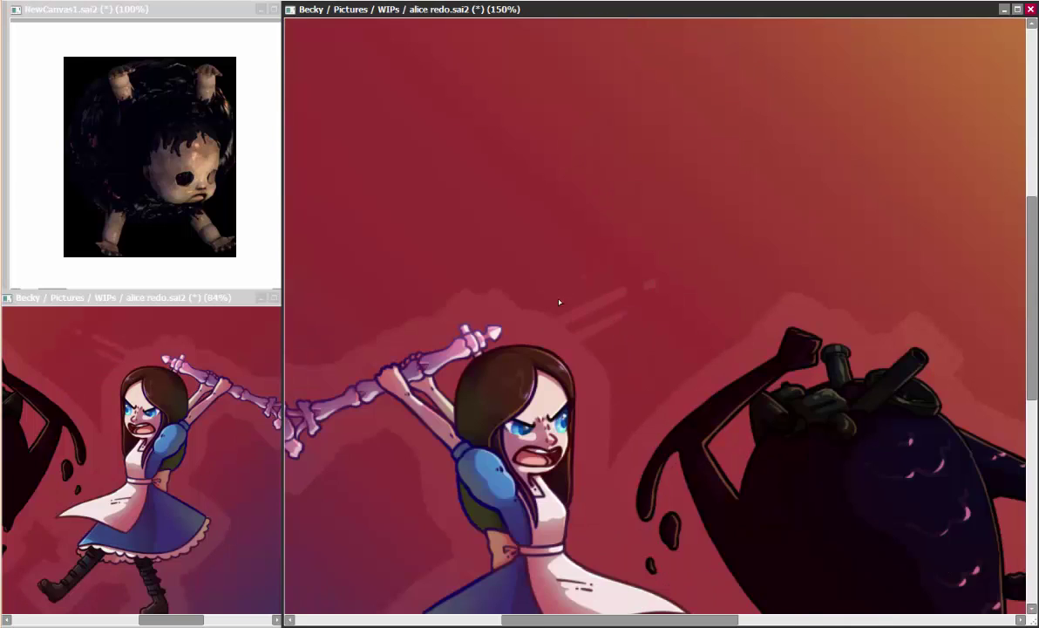
key("Delete")
key("Delete")
key("Home")
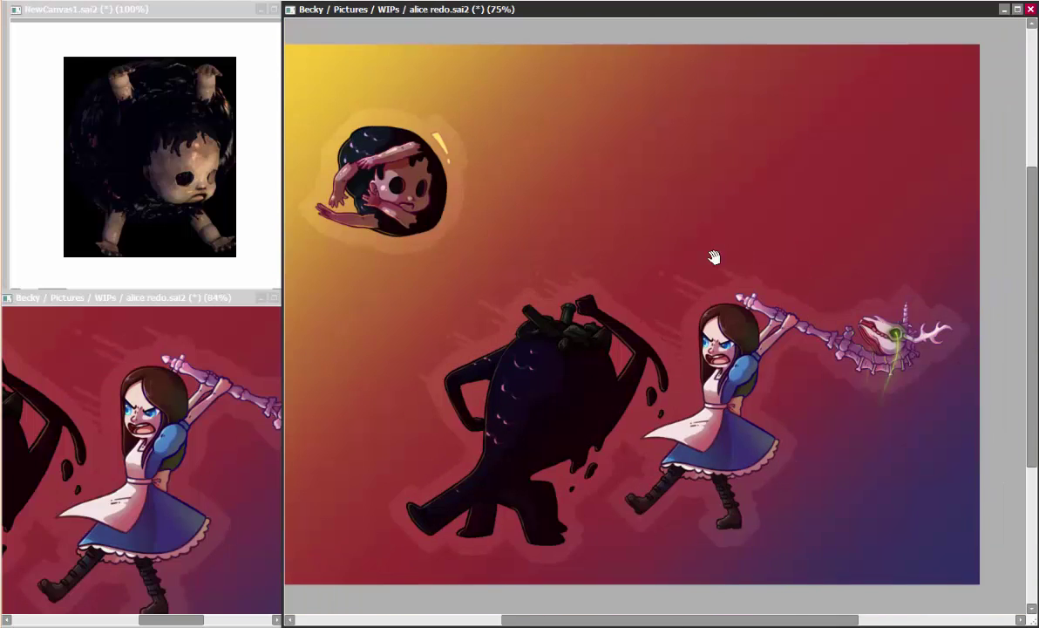
left_click_drag(417, 115, 457, 156)
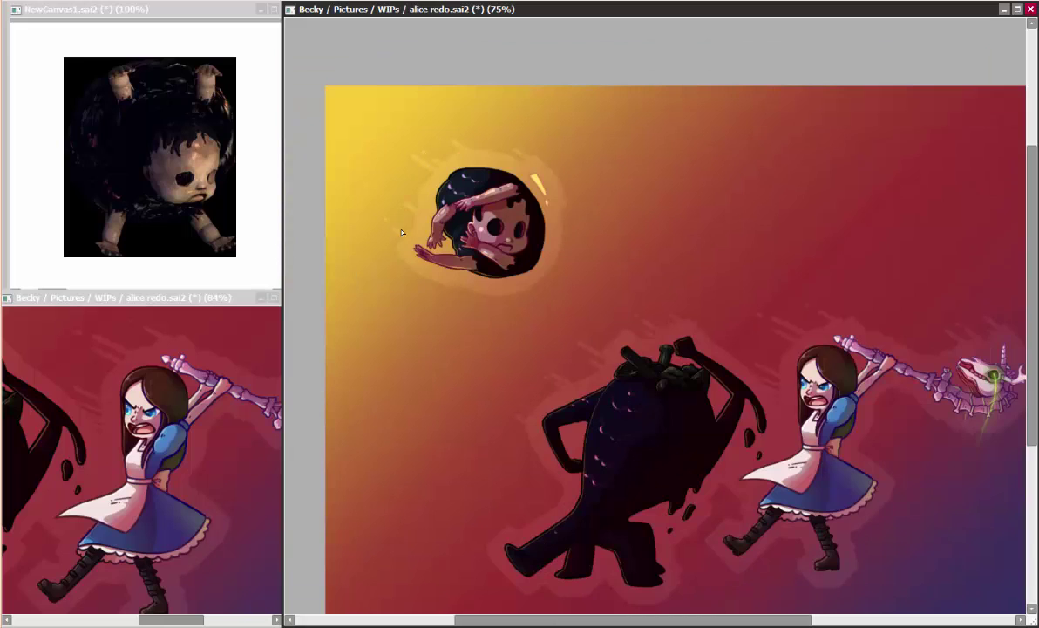
left_click_drag(402, 232, 356, 190)
Add a black ellipse, flatten and widen it under the monster's and Alice's feet, and soften it as a ground shadow.
key("ctrl+v")
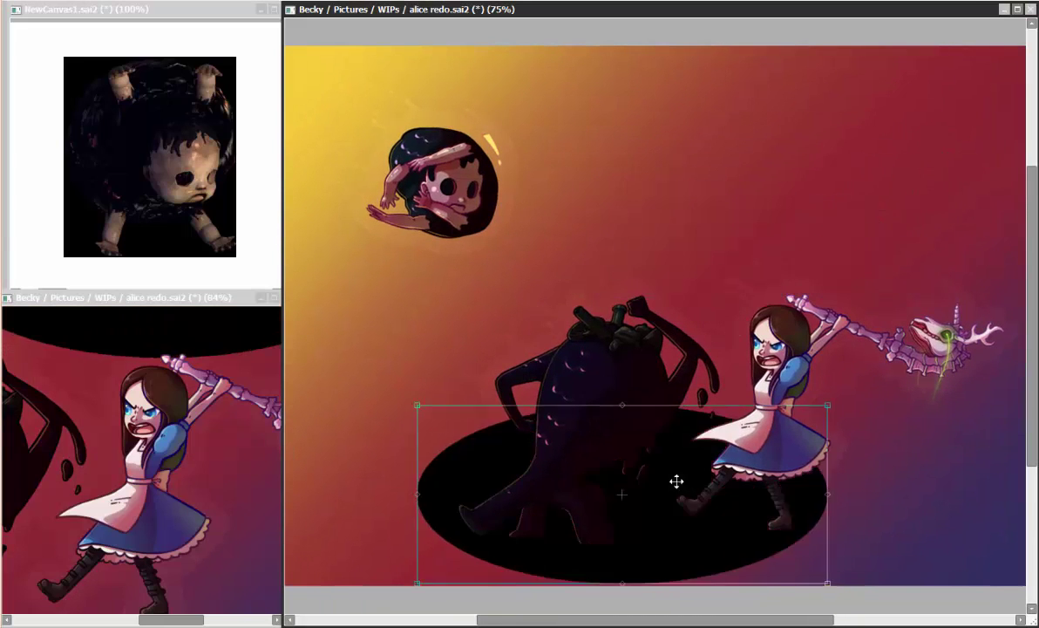
left_click_drag(676, 481, 974, 541)
key("Return")
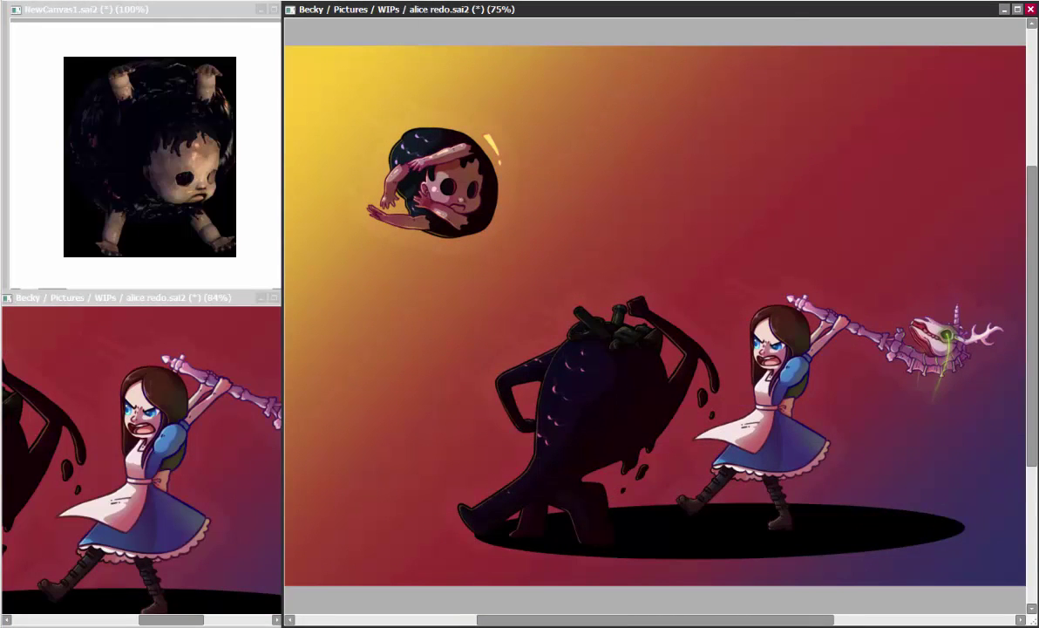
key("Return")
Adjust the ground shadow to a dark purple with hue and saturation, and transform its shape slightly.
key("ctrl+u")
left_click_drag(421, 35, 352, 45)
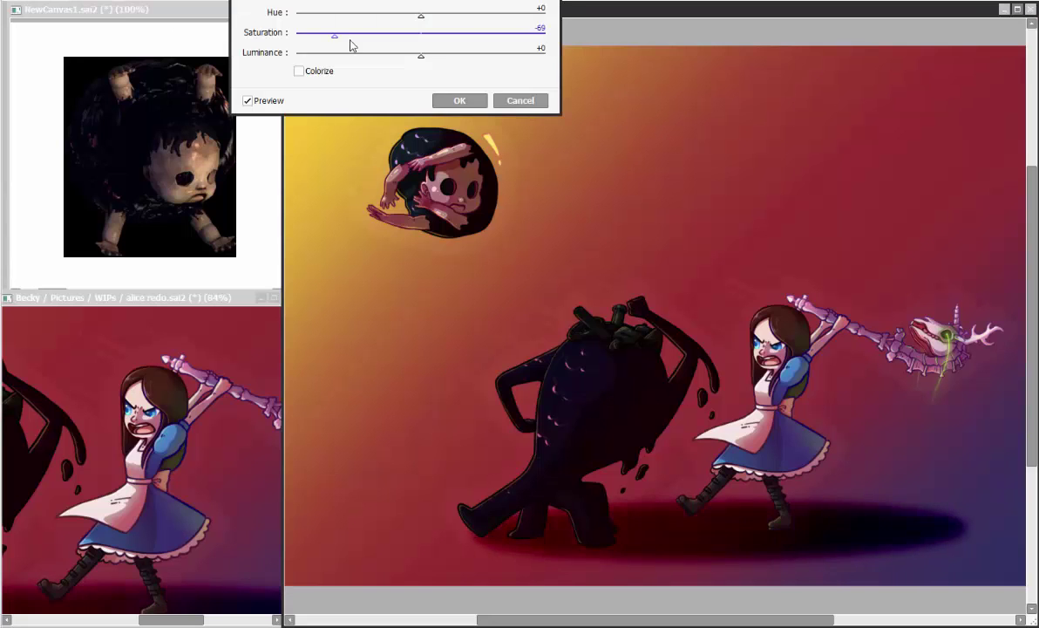
key("Escape")
key("ctrl+u")
left_click(453, 101)
key("ctrl+t")
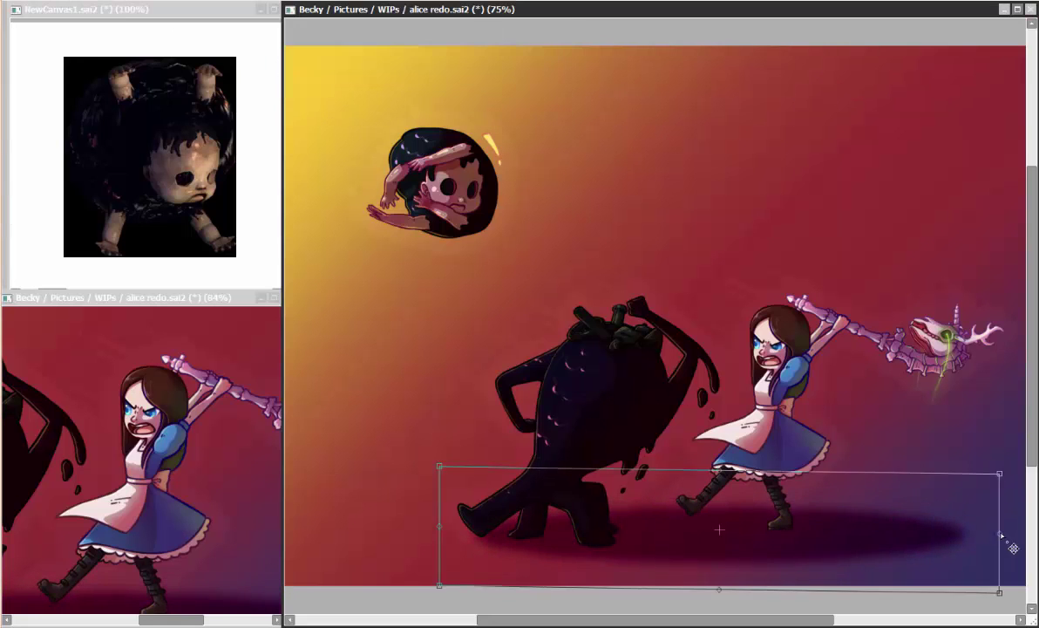
key("Return")
Fill a black frame along the canvas edges from a shrunken full-canvas selection, and draw swirl ornaments in its four corners.
scroll(708, 171, "down", 1)
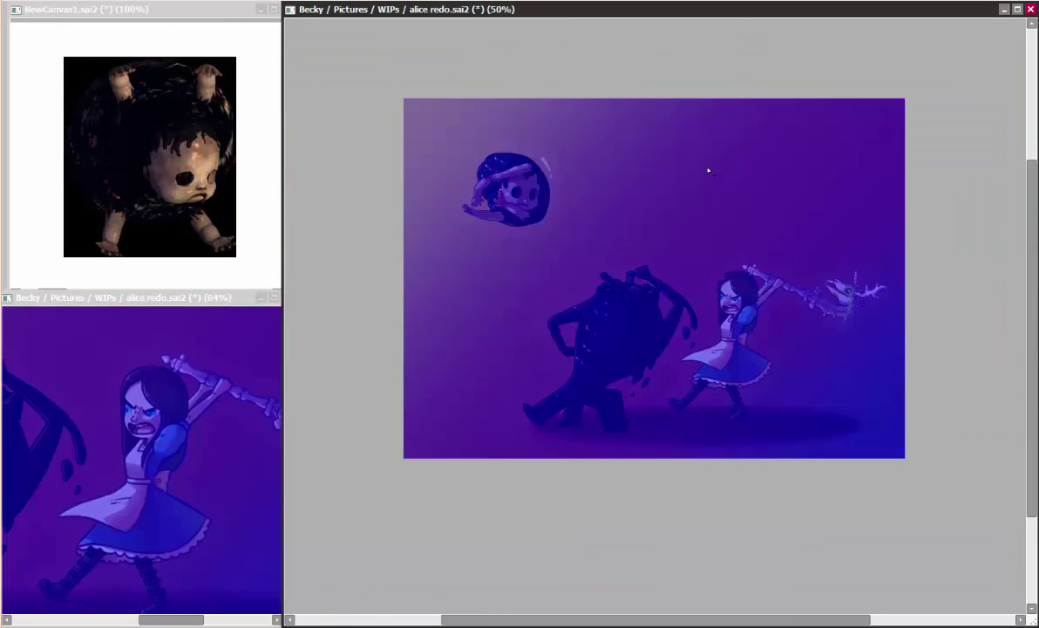
key("ctrl+b")
key("ctrl+plus")
key("ctrl+plus")
scroll(653, 314, "down", 3)
left_click_drag(44, 251, 4, 262)
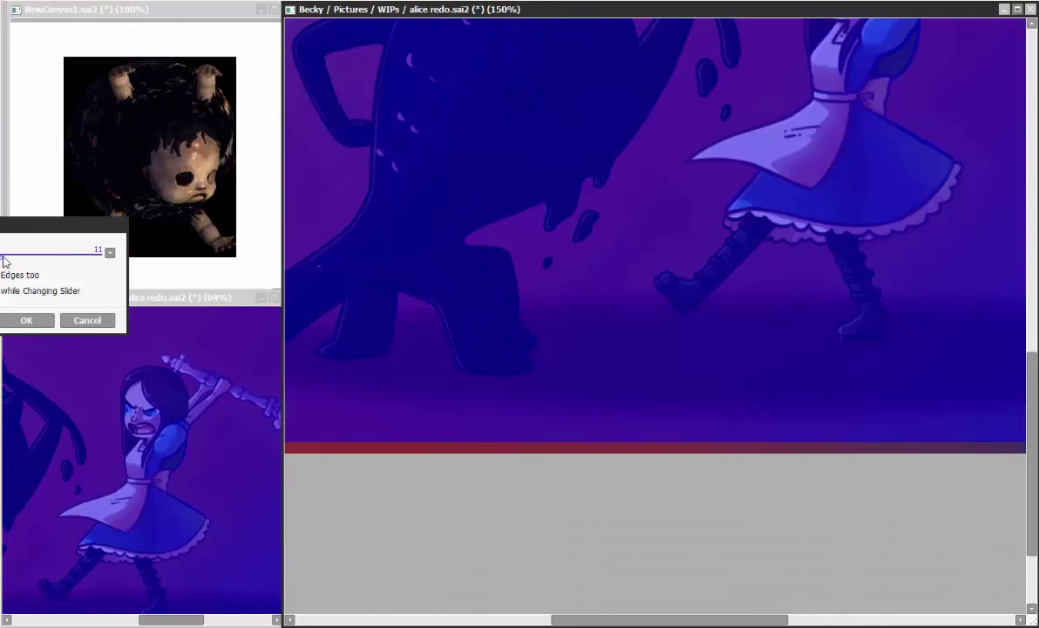
key("ctrl+minus")
key("ctrl+minus")
key("Escape")
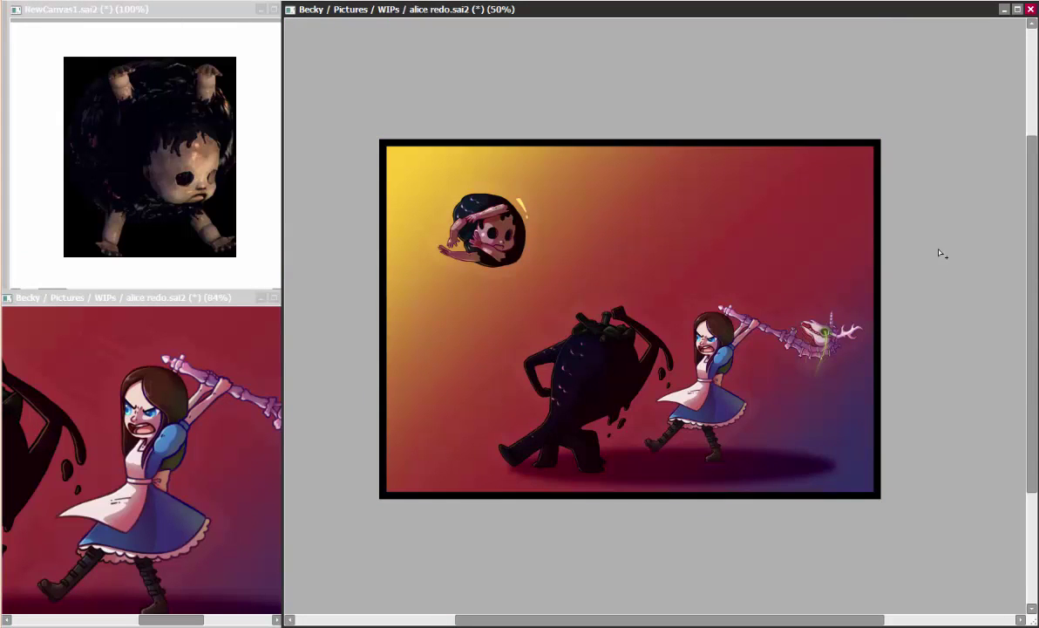
key("ctrl+plus")
key("ctrl+plus")
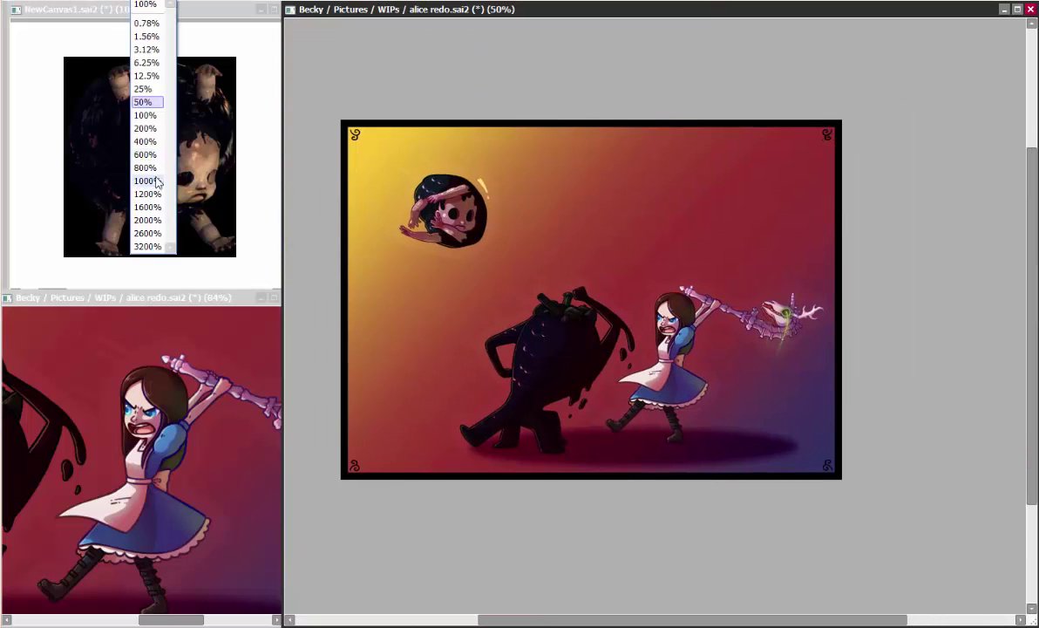
Draw thin white test strokes on the red background beside Alice's sleeve at 1000% zoom.
left_click_drag(558, 225, 573, 366)
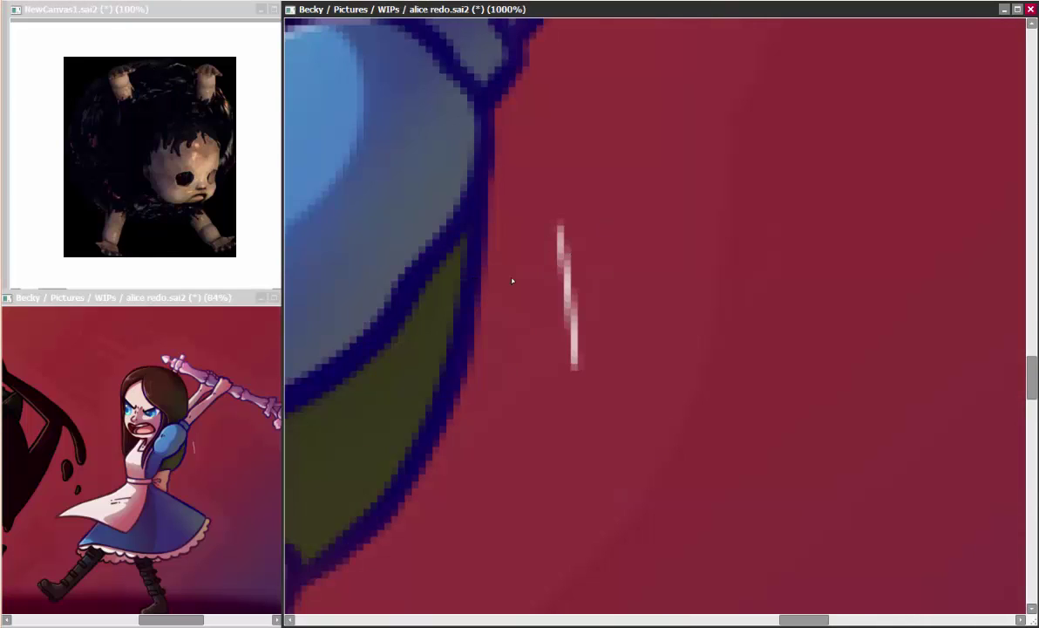
left_click_drag(495, 284, 807, 270)
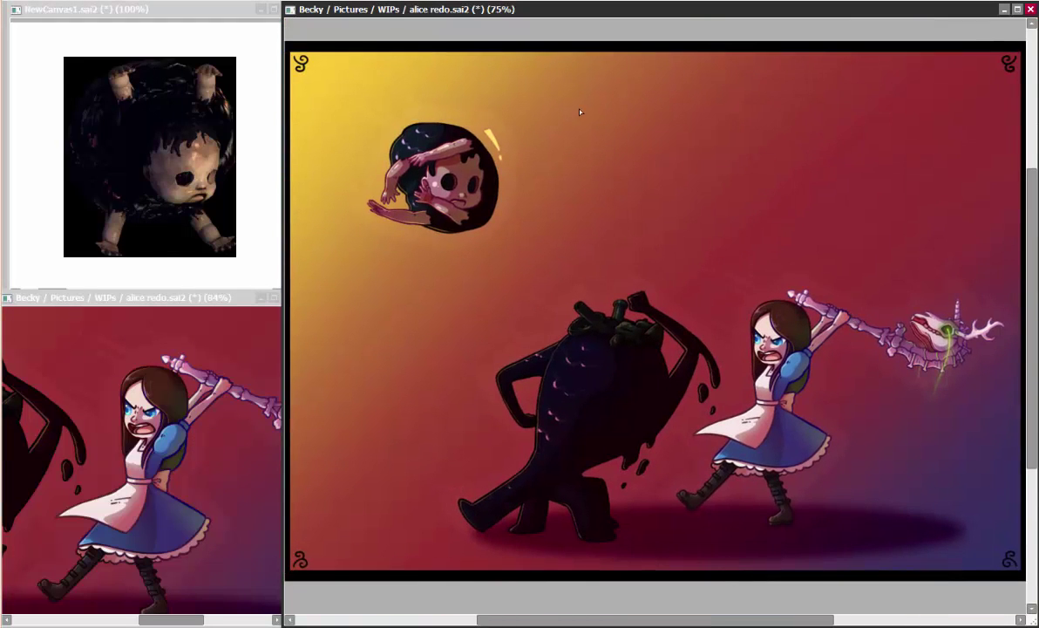
Hand-letter large white capitals beginning with "THI" across the background beside the doll creature.
left_click_drag(515, 129, 614, 115)
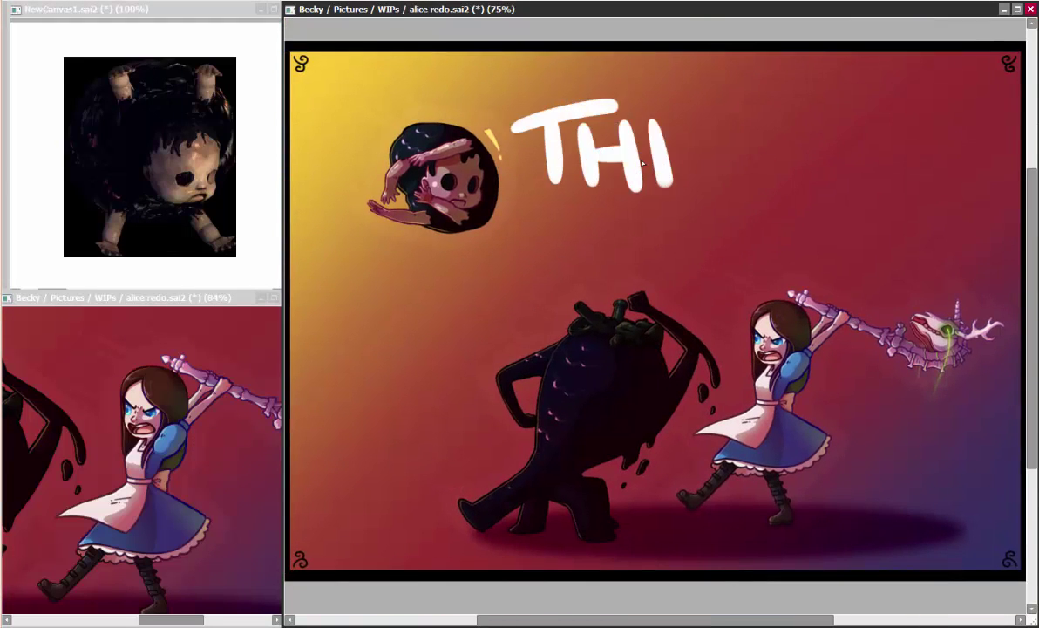
left_click_drag(894, 122, 842, 178)
mouse_move(584, 228)
left_mouse_down()
mouse_move(558, 305)
mouse_move(645, 344)
left_mouse_up()
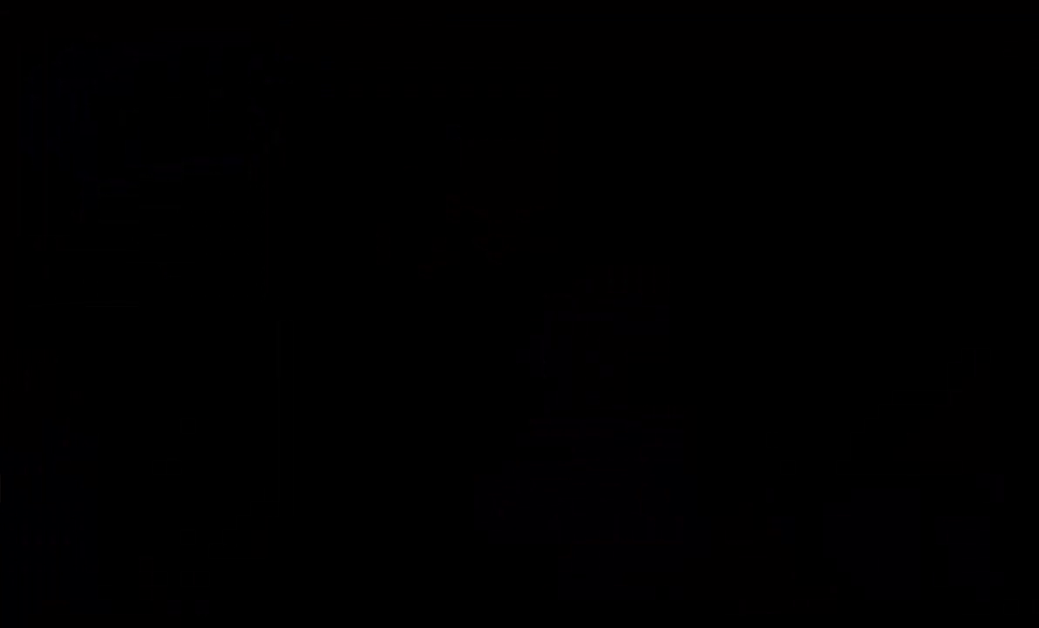